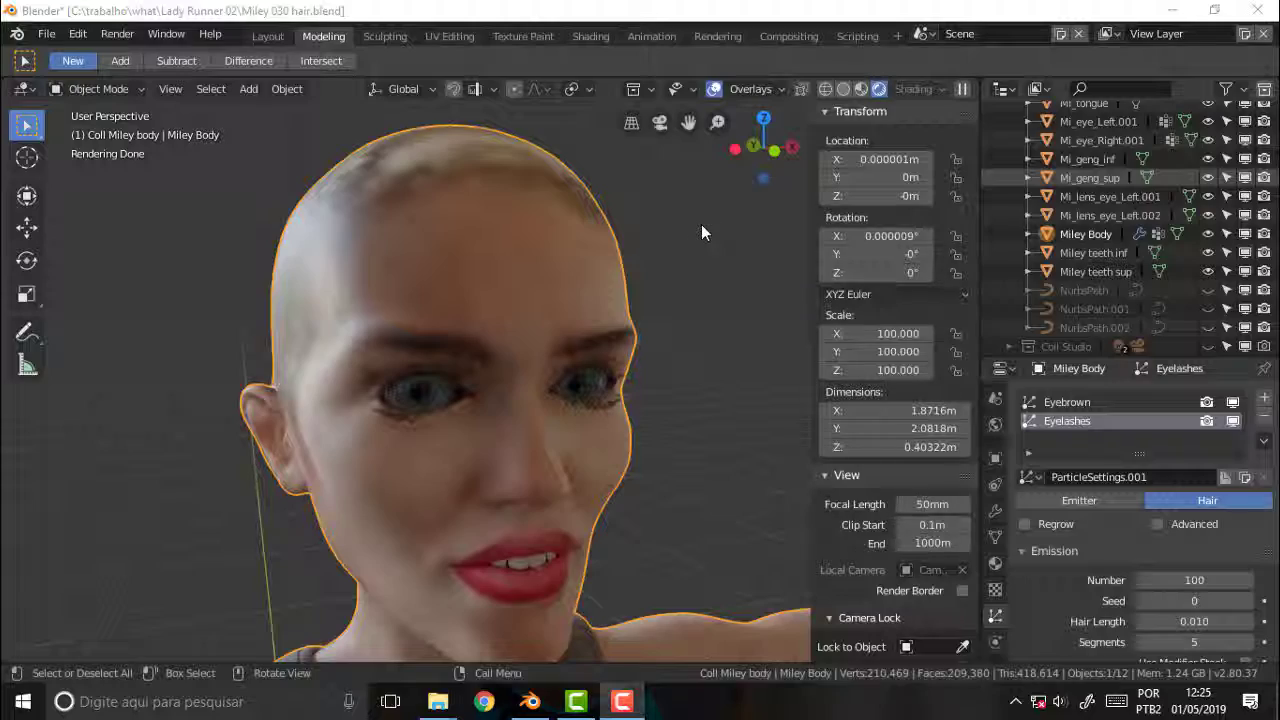
Orbit the rendered viewport closer around the head to a front view
{"action": "mouse_move", "coordinate": [701, 224]}
{"action": "middle_mouse_down"}
{"action": "mouse_move", "coordinate": [579, 232]}
{"action": "mouse_move", "coordinate": [382, 359]}
{"action": "middle_mouse_up"}
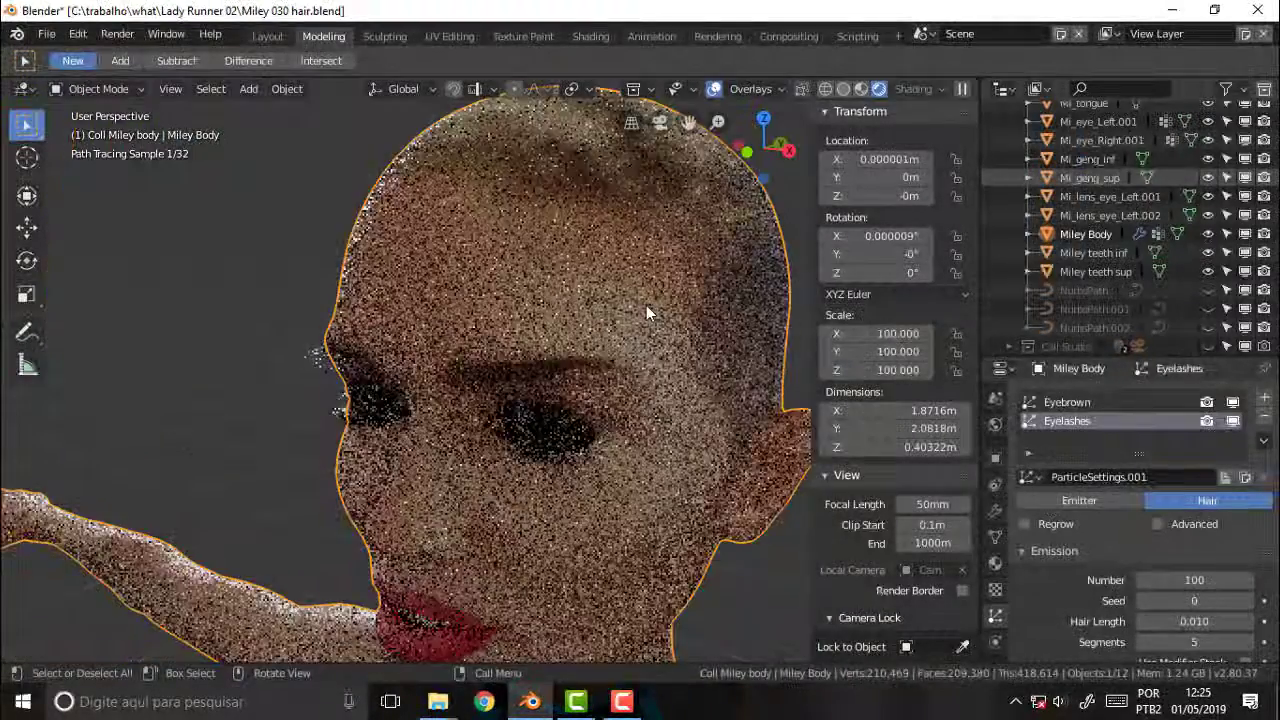
{"action": "mouse_move", "coordinate": [646, 305]}
{"action": "middle_mouse_down"}
{"action": "mouse_move", "coordinate": [565, 288]}
{"action": "mouse_move", "coordinate": [663, 263]}
{"action": "mouse_move", "coordinate": [632, 280]}
{"action": "middle_mouse_up"}
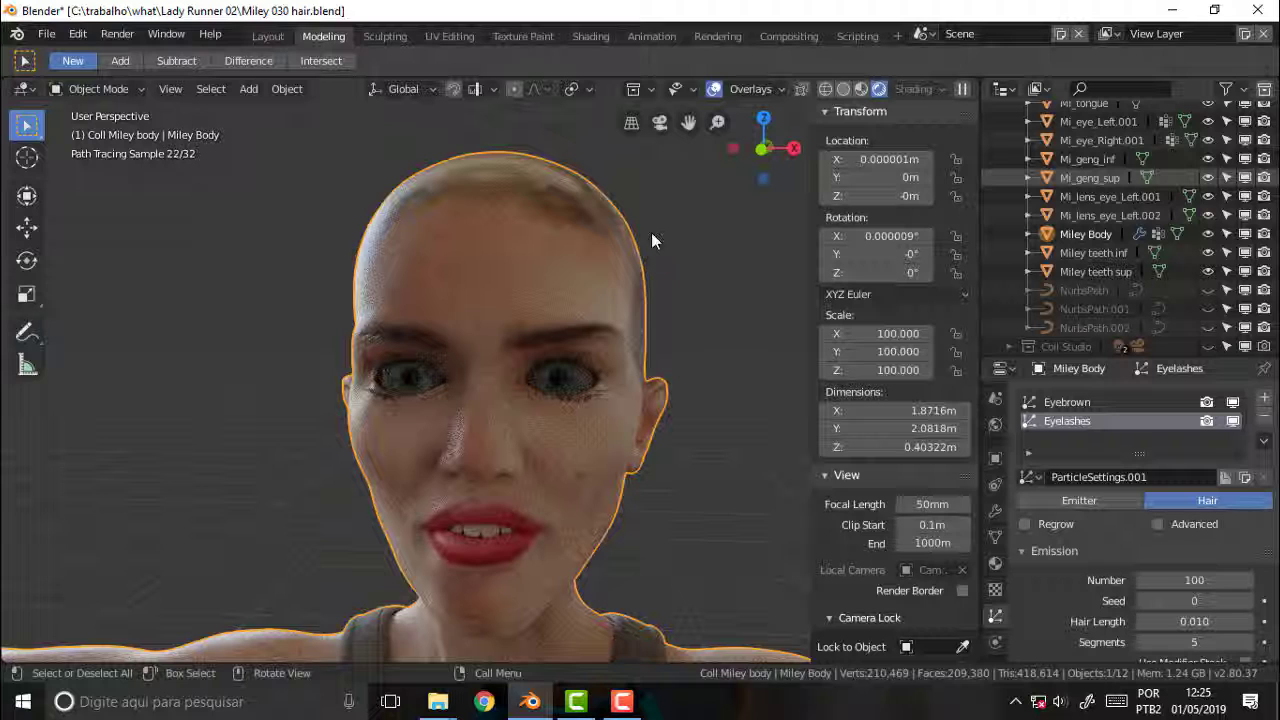
Switch to Solid shading and orbit around the face to examine the eyelash strands
{"action": "key", "text": "z"}
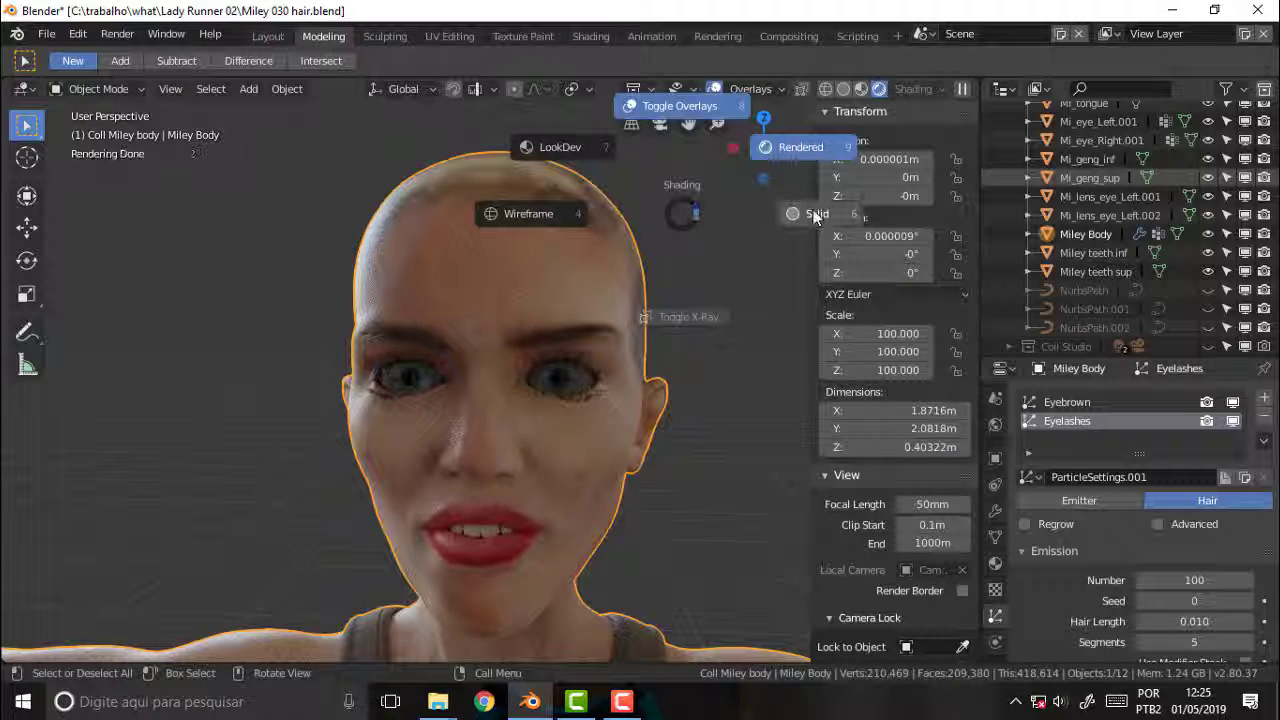
{"action": "left_click", "coordinate": [815, 217]}
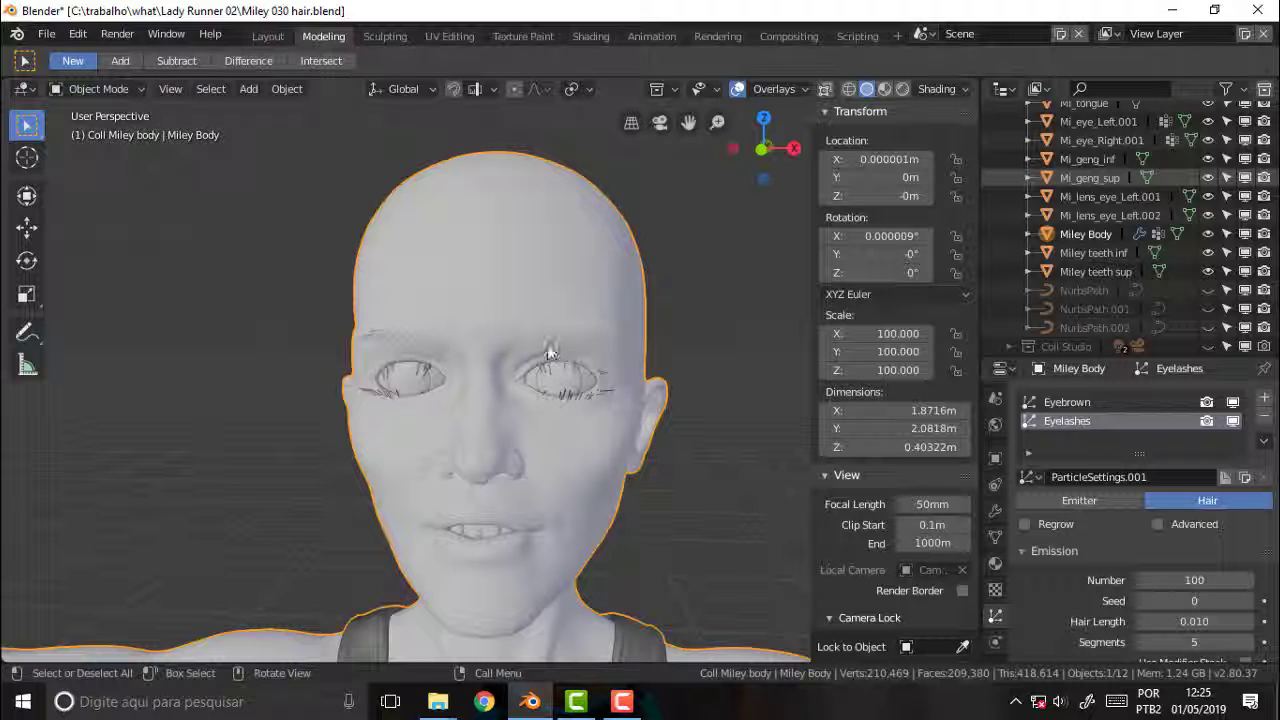
{"action": "scroll", "coordinate": [667, 302], "scroll_direction": "up", "scroll_amount": 4}
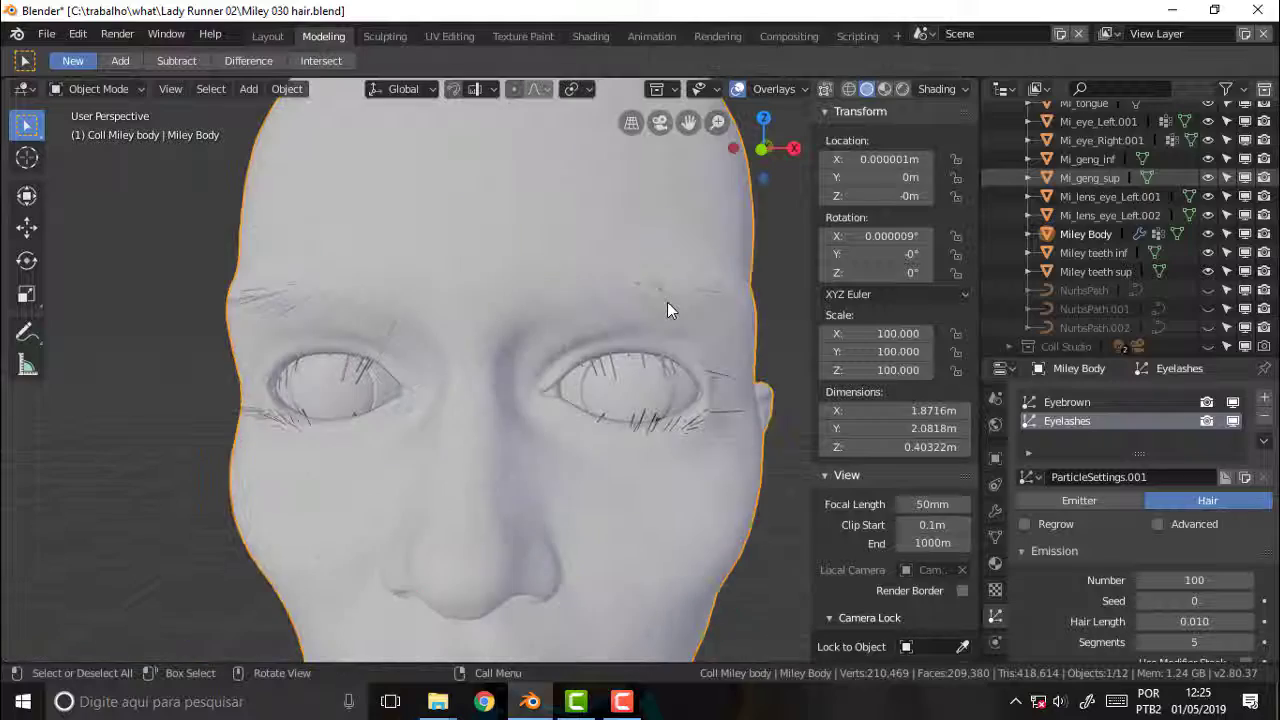
{"action": "mouse_move", "coordinate": [667, 302]}
{"action": "middle_mouse_down"}
{"action": "mouse_move", "coordinate": [788, 297]}
{"action": "mouse_move", "coordinate": [660, 301]}
{"action": "middle_mouse_up"}
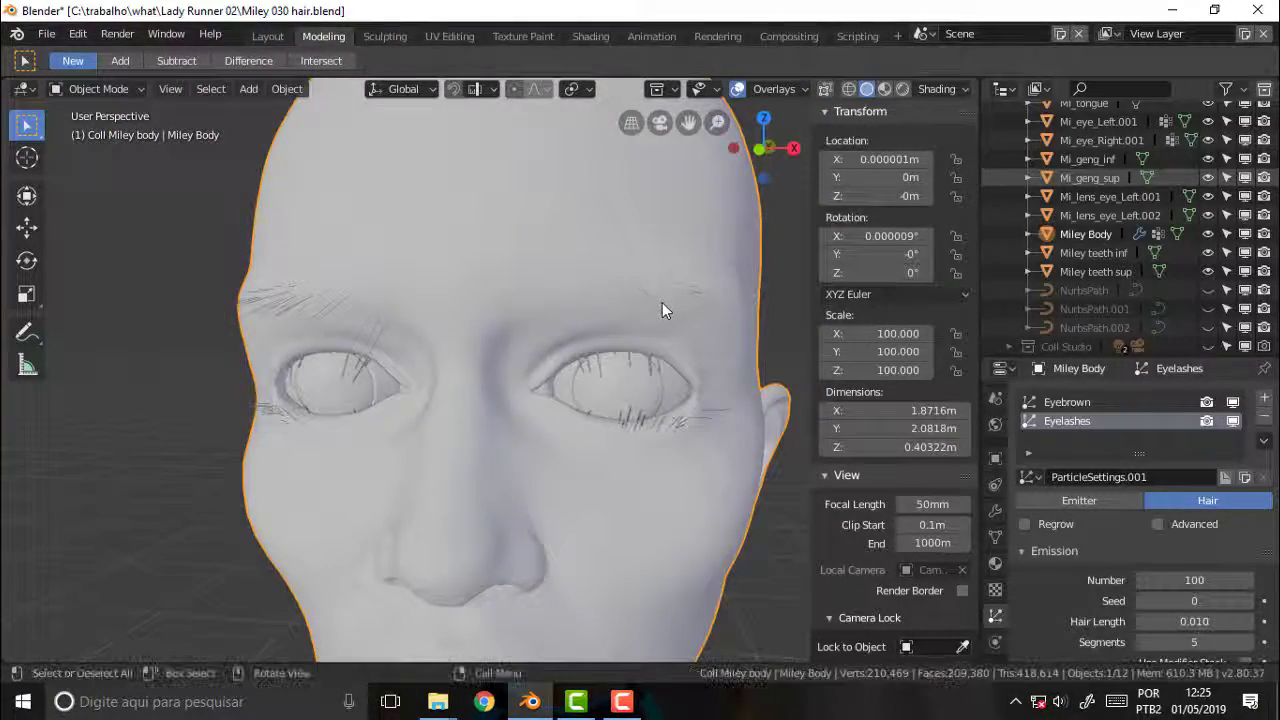
{"action": "scroll", "coordinate": [662, 302], "scroll_direction": "down", "scroll_amount": 3}
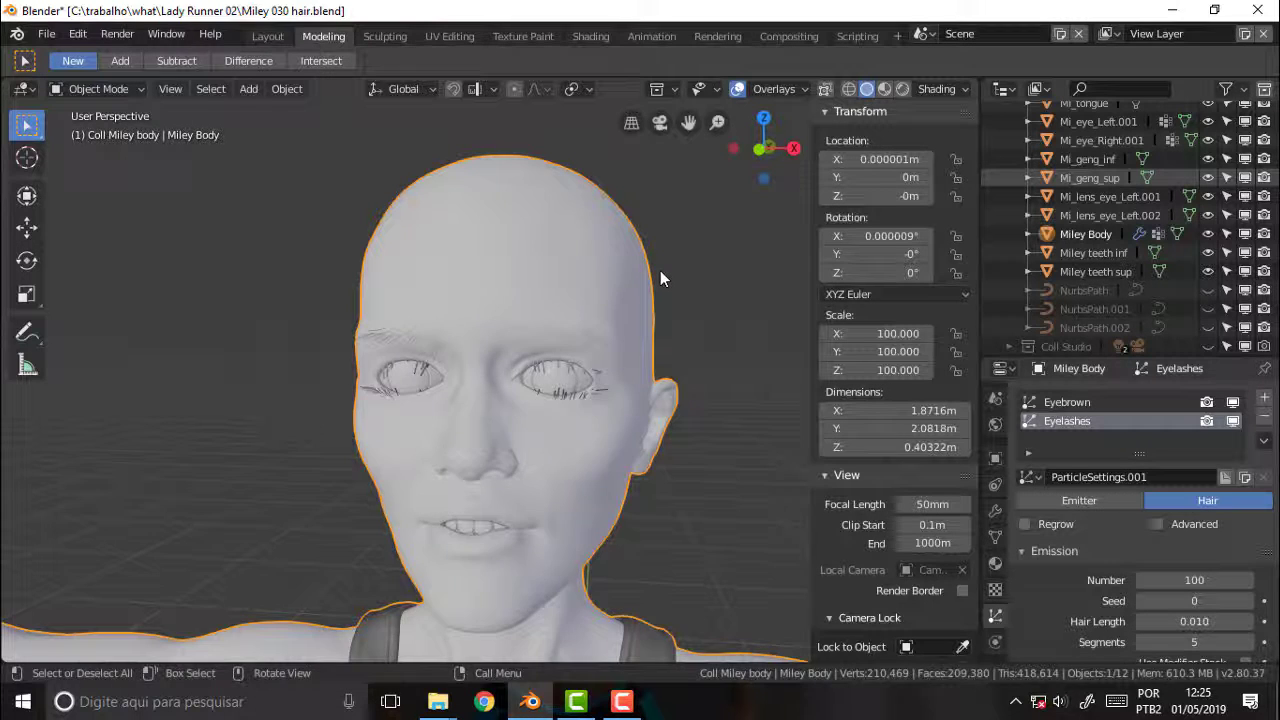
{"action": "middle_click_drag", "start_coordinate": [660, 272], "coordinate": [617, 274]}
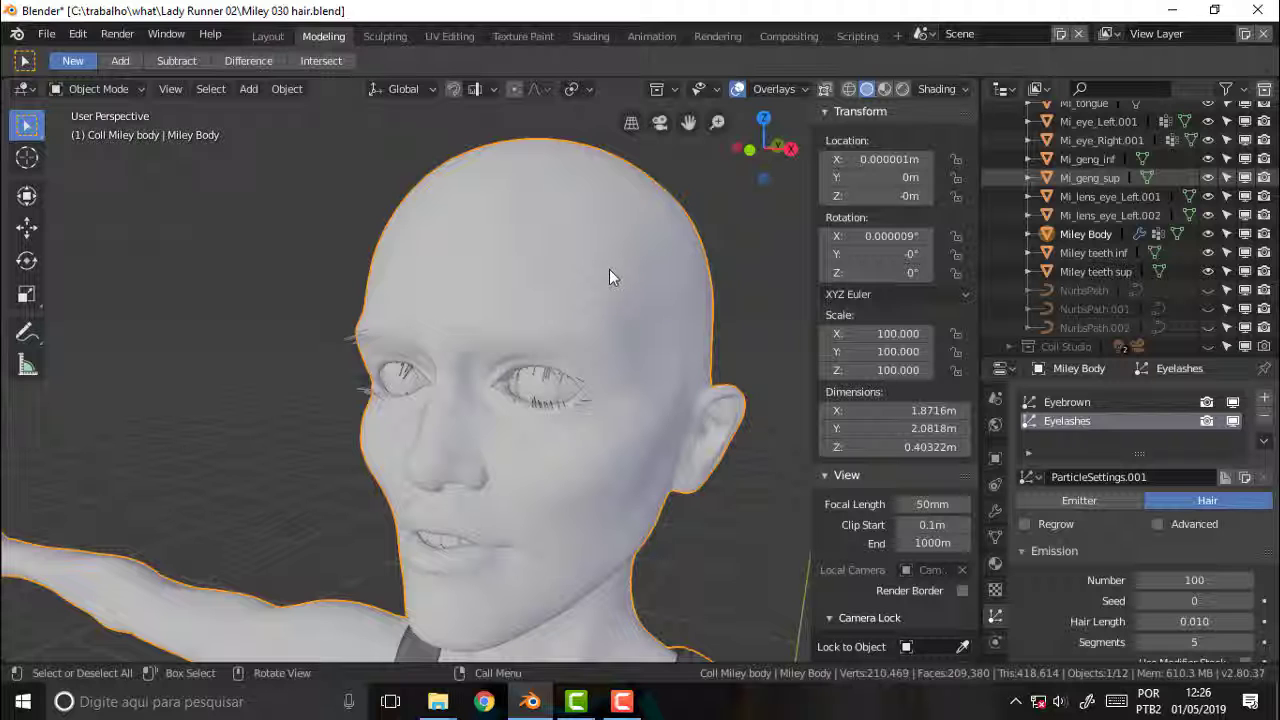
Frame the head in Right Orthographic view and deselect the body
{"action": "key", "text": "KP_3"}
{"action": "scroll", "coordinate": [611, 294], "scroll_direction": "up", "scroll_amount": 4}
{"action": "scroll", "coordinate": [611, 296], "scroll_direction": "up", "scroll_amount": 1}
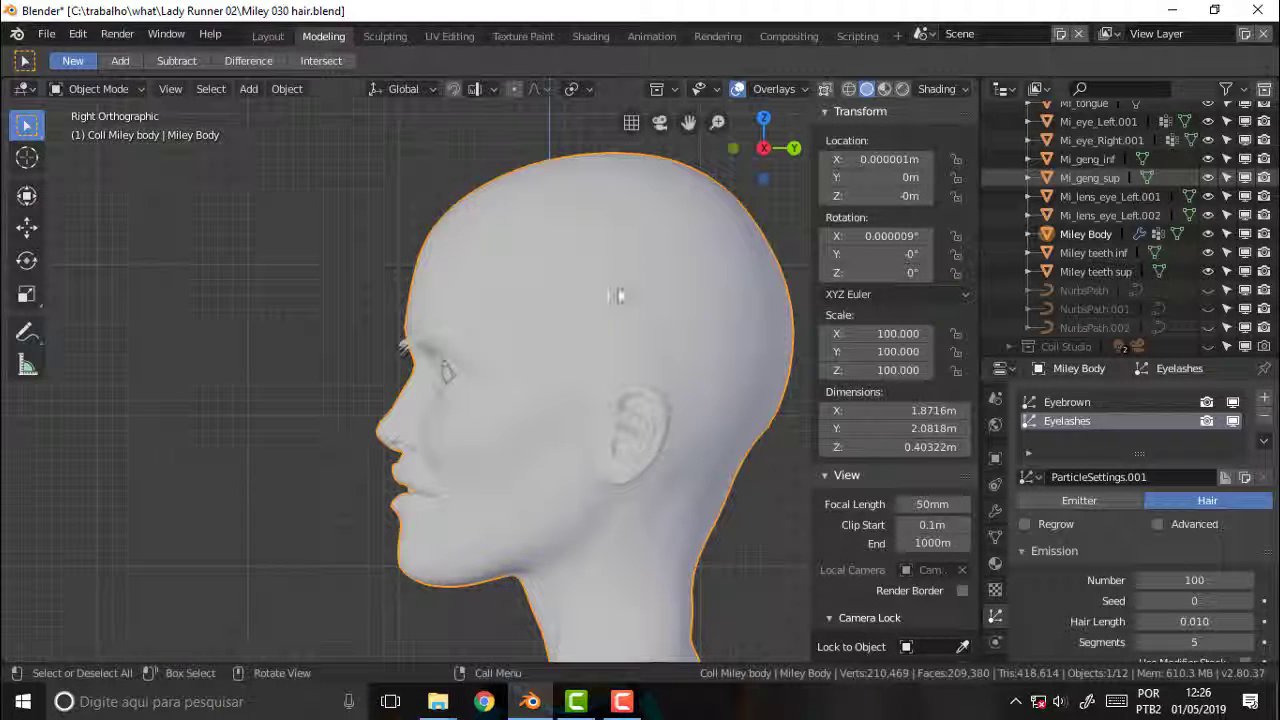
{"action": "left_click_drag", "start_coordinate": [688, 122], "coordinate": [510, 60]}
{"action": "left_click_drag", "start_coordinate": [688, 122], "coordinate": [758, 318]}
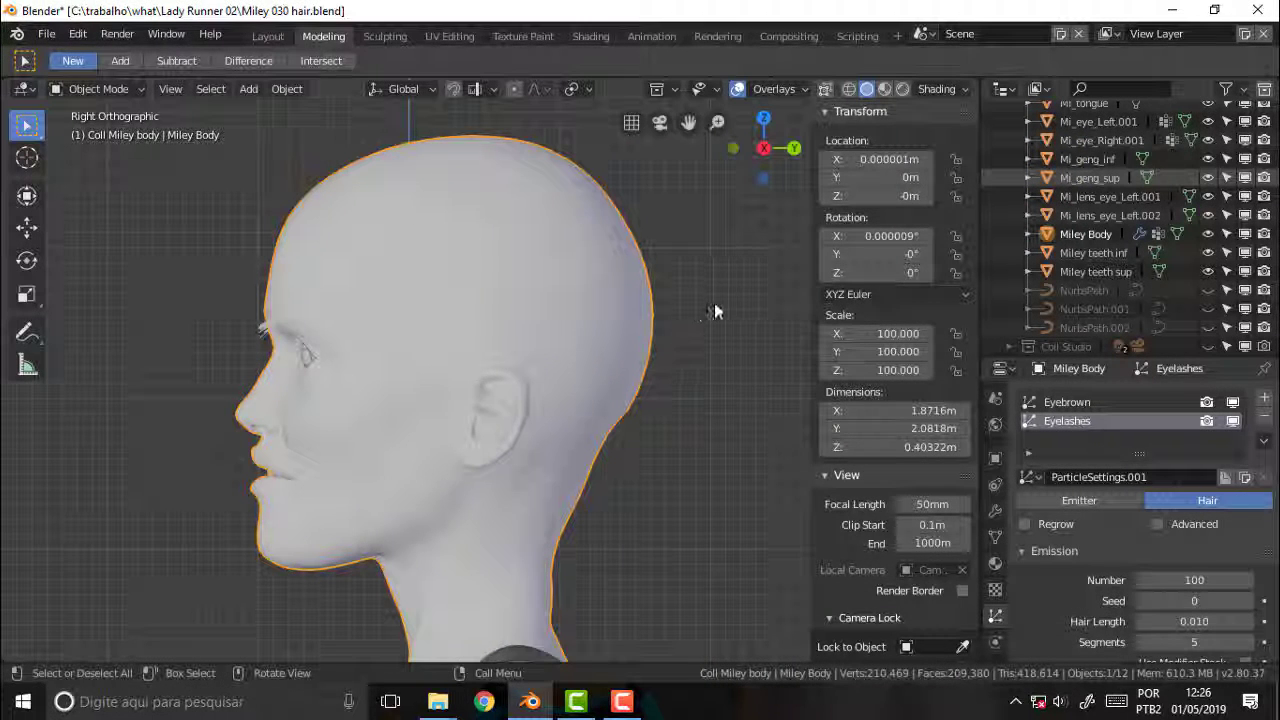
{"action": "left_click", "coordinate": [714, 304]}
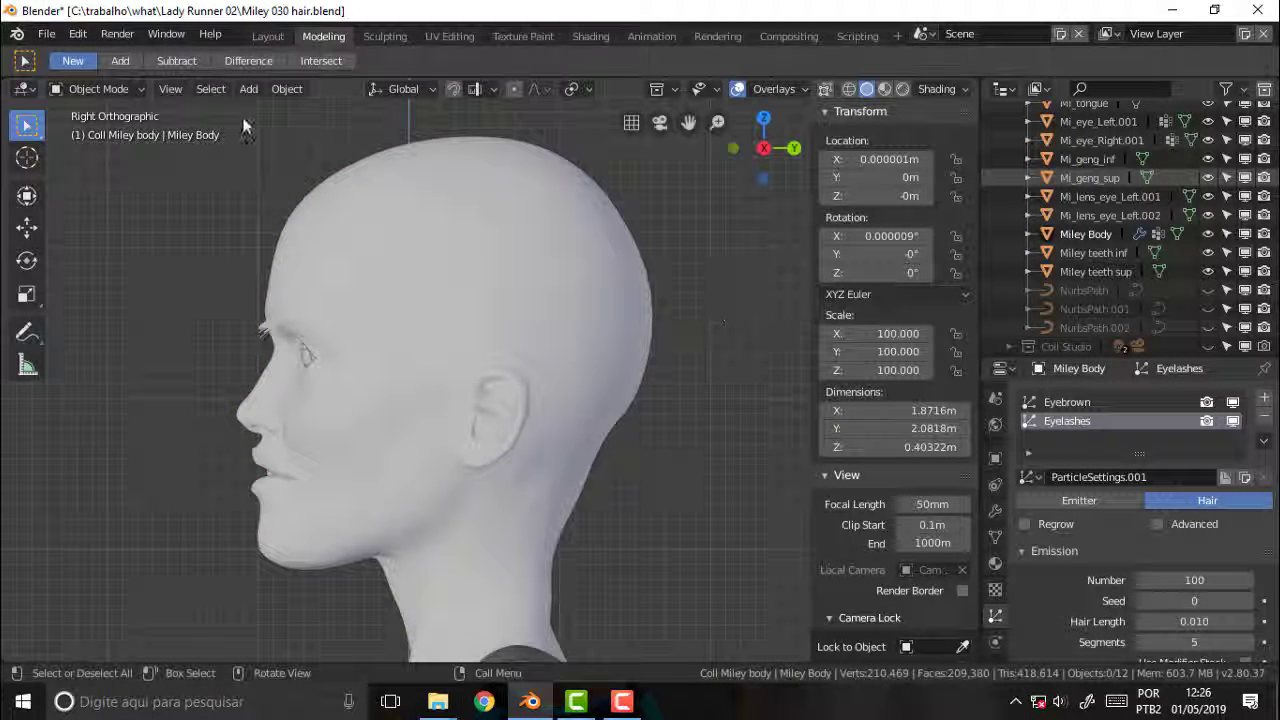
Orbit back to a near-front perspective view of the head and open the mode list
{"action": "mouse_move", "coordinate": [757, 267]}
{"action": "middle_mouse_down"}
{"action": "mouse_move", "coordinate": [846, 269]}
{"action": "mouse_move", "coordinate": [632, 275]}
{"action": "middle_mouse_up"}
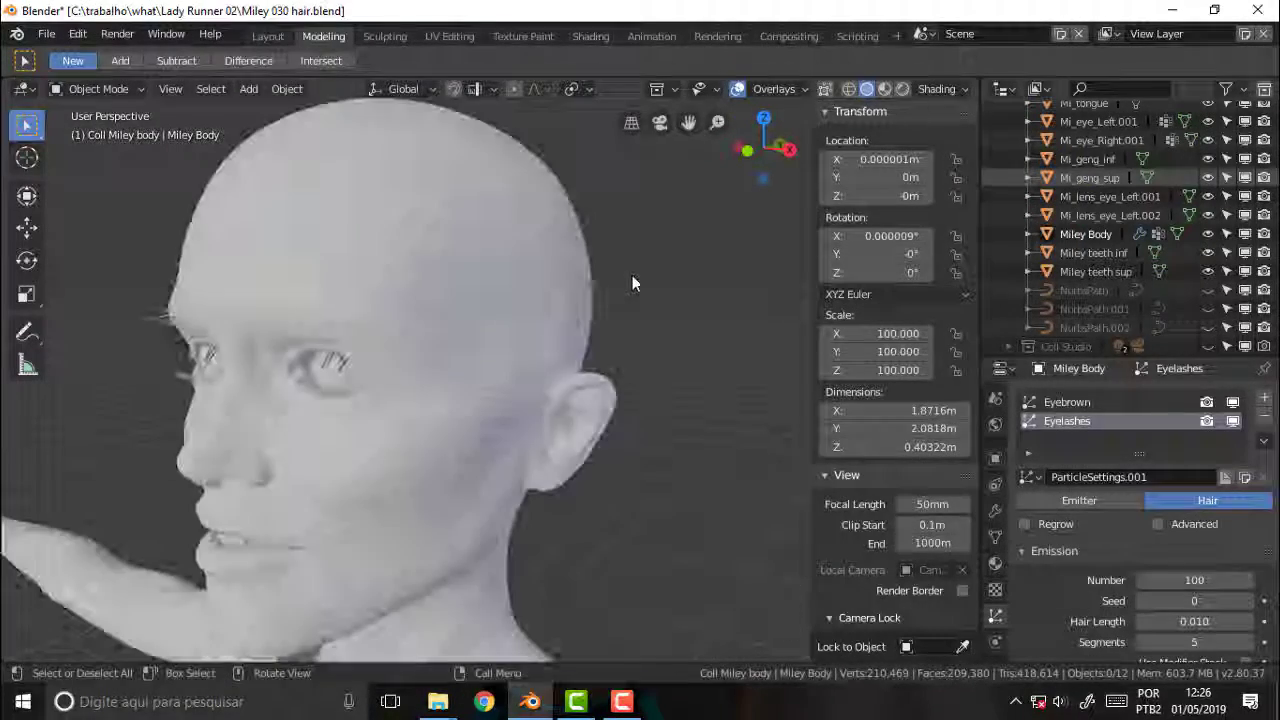
{"action": "scroll", "coordinate": [632, 275], "scroll_direction": "up", "scroll_amount": 3}
{"action": "scroll", "coordinate": [632, 275], "scroll_direction": "down", "scroll_amount": 3}
{"action": "middle_click_drag", "start_coordinate": [421, 312], "coordinate": [614, 294]}
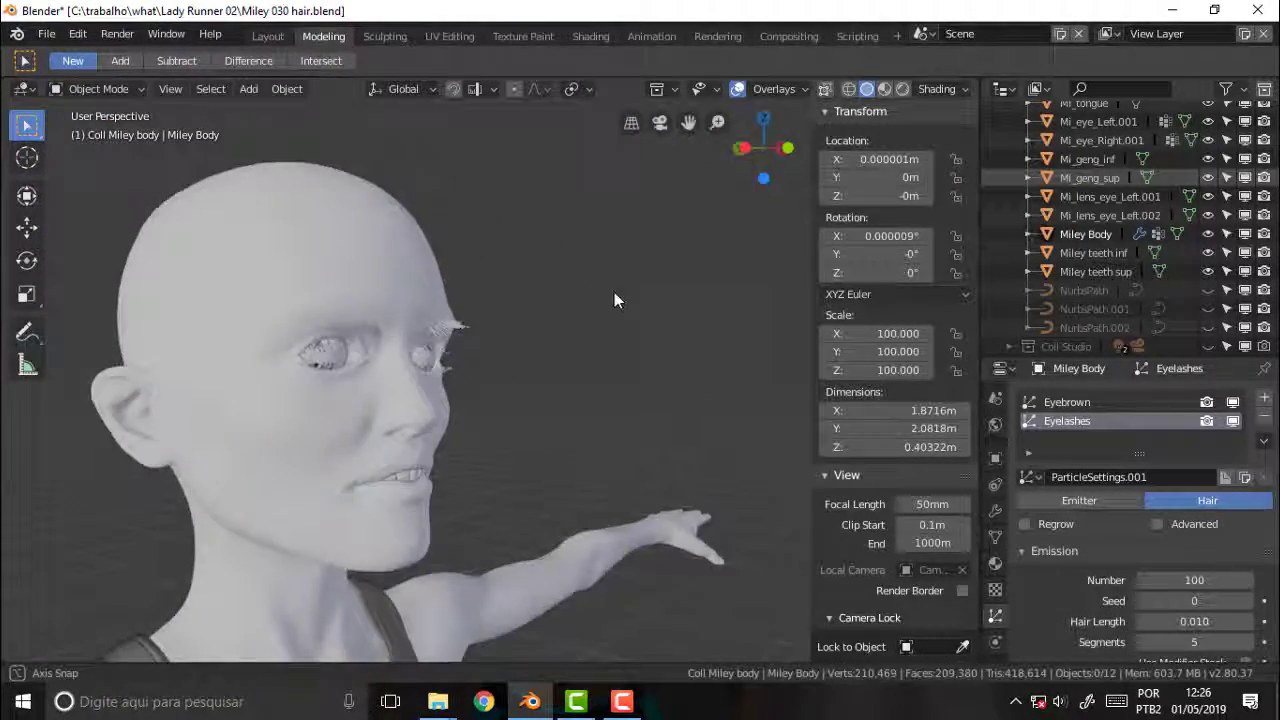
{"action": "scroll", "coordinate": [614, 294], "scroll_direction": "up", "scroll_amount": 3}
{"action": "middle_click_drag", "start_coordinate": [537, 314], "coordinate": [600, 300]}
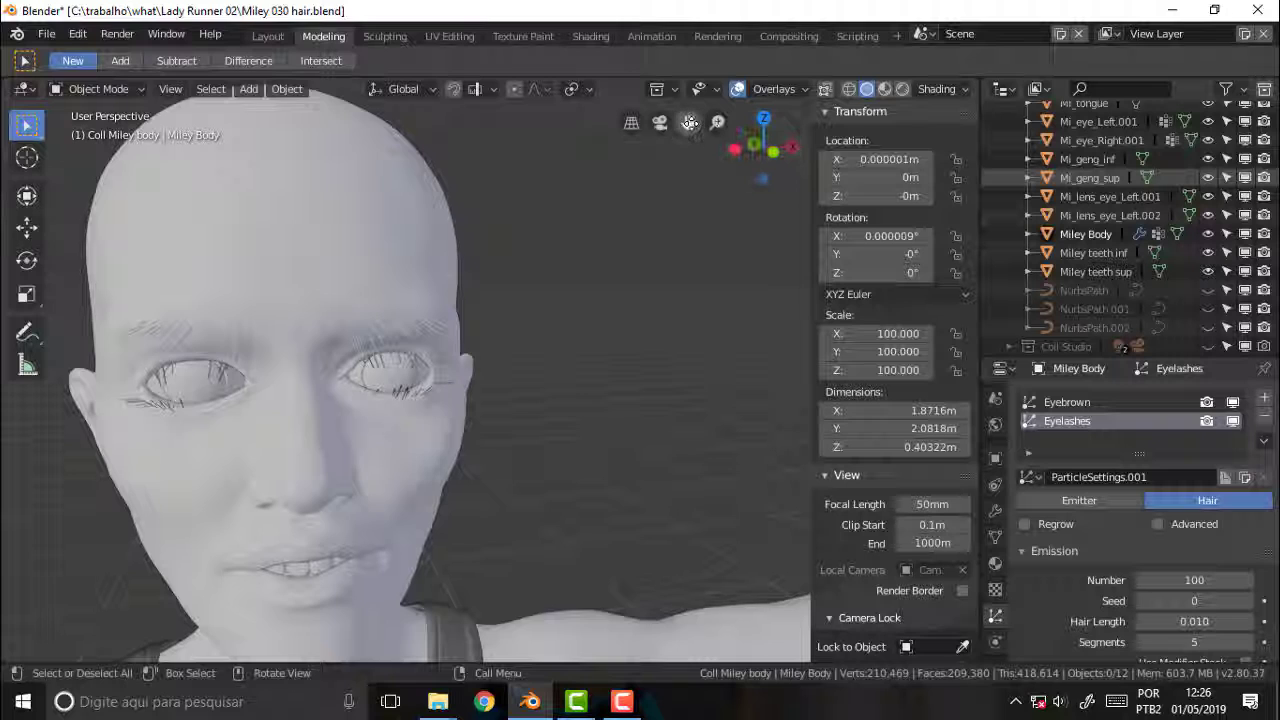
{"action": "left_click_drag", "start_coordinate": [688, 122], "coordinate": [848, 84]}
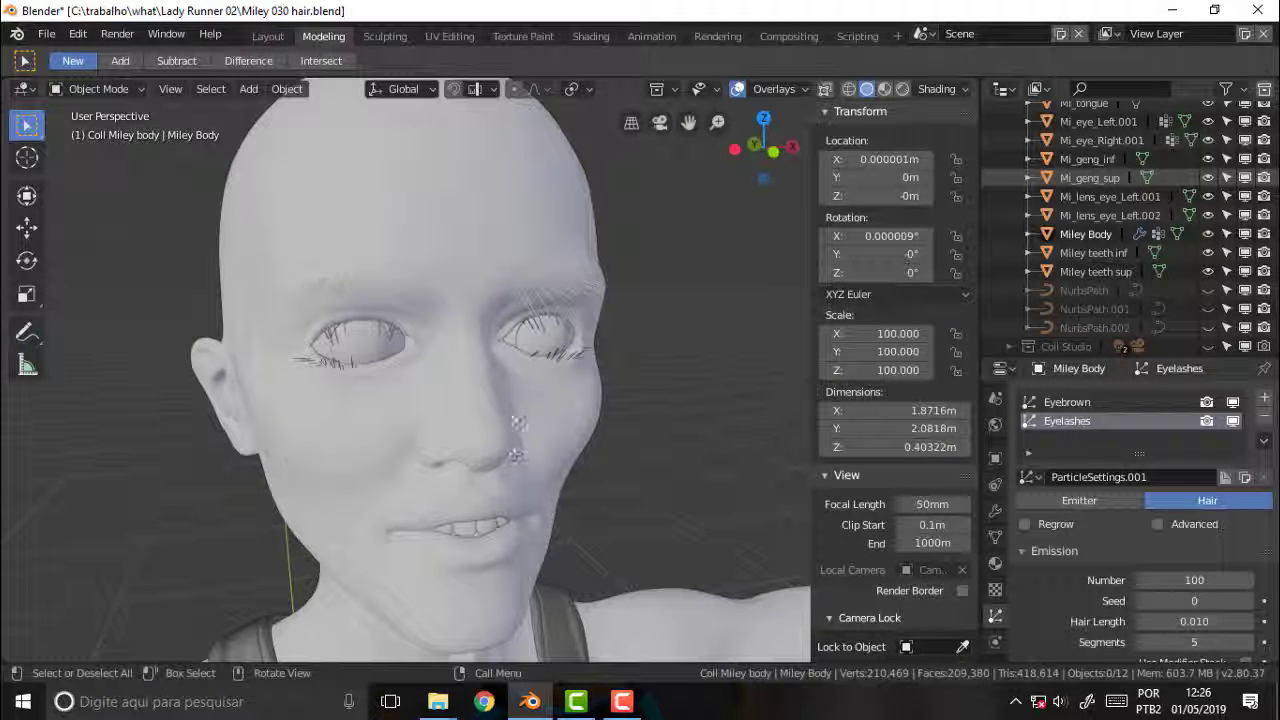
{"action": "left_click", "coordinate": [100, 89]}
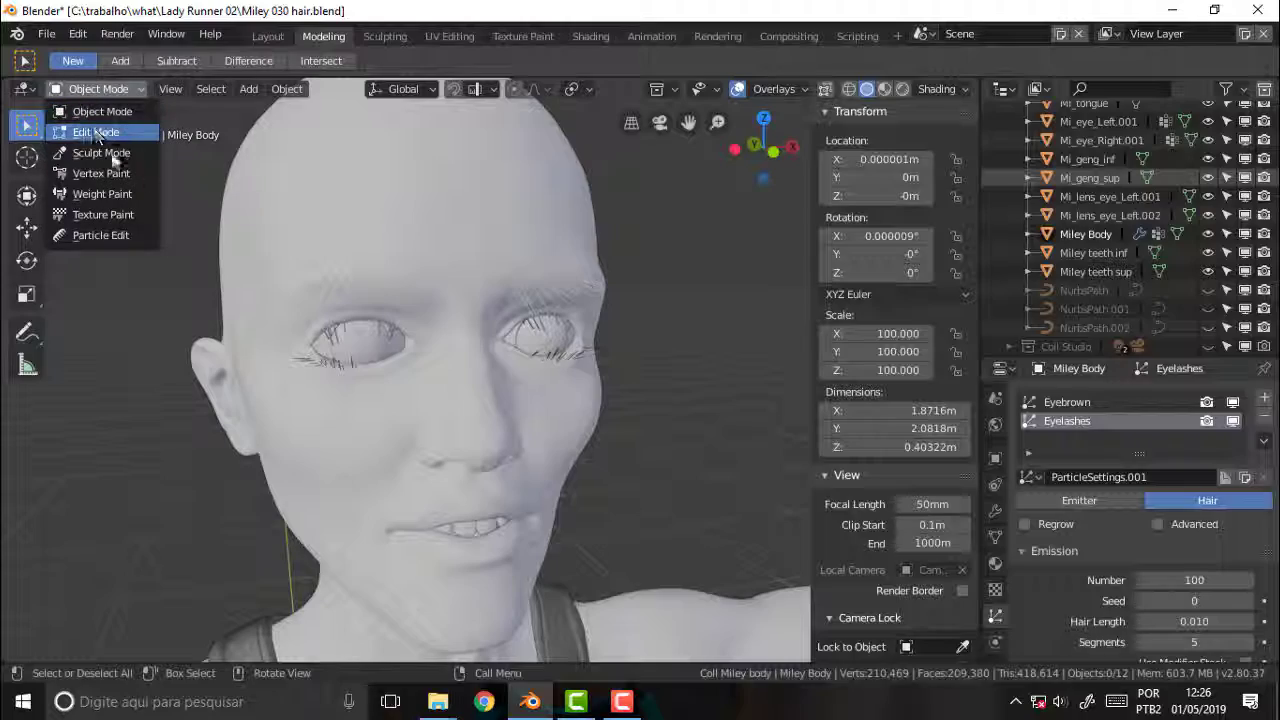
Enter Edit Mode to inspect the body's mesh wireframe, then return to Object Mode
{"action": "left_click", "coordinate": [97, 133]}
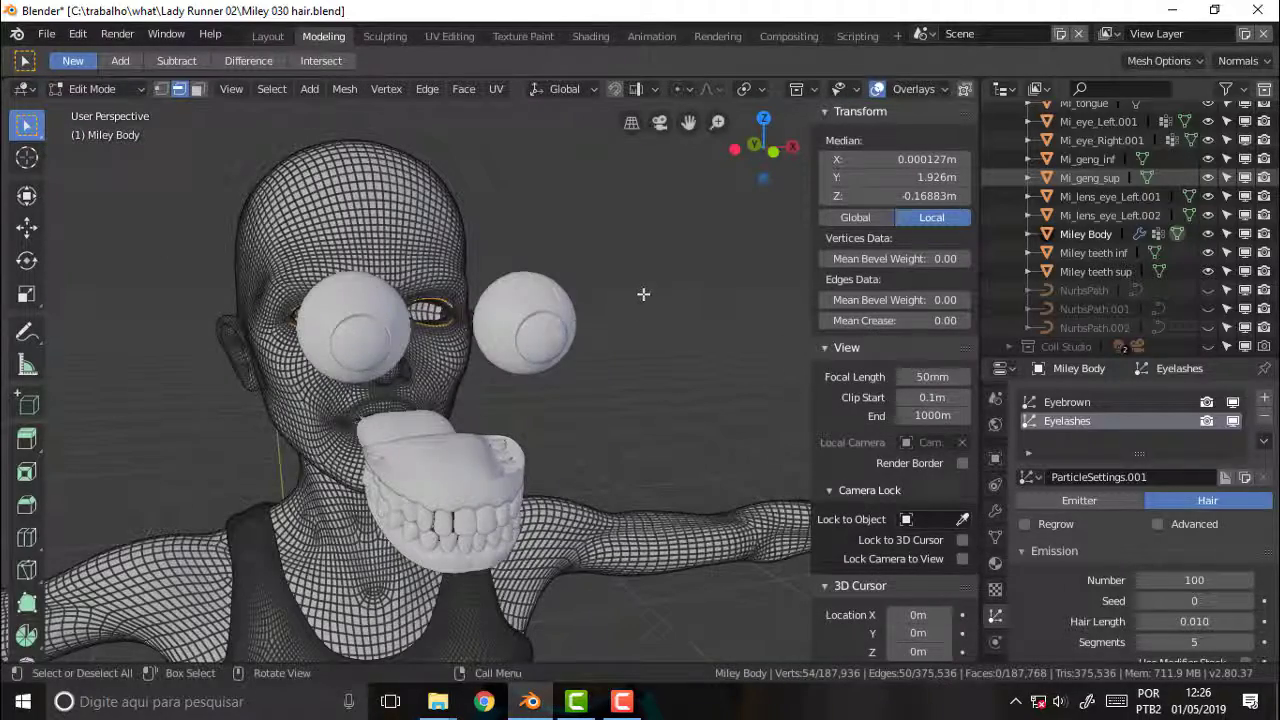
{"action": "mouse_move", "coordinate": [643, 293]}
{"action": "middle_mouse_down"}
{"action": "mouse_move", "coordinate": [746, 293]}
{"action": "mouse_move", "coordinate": [680, 289]}
{"action": "middle_mouse_up"}
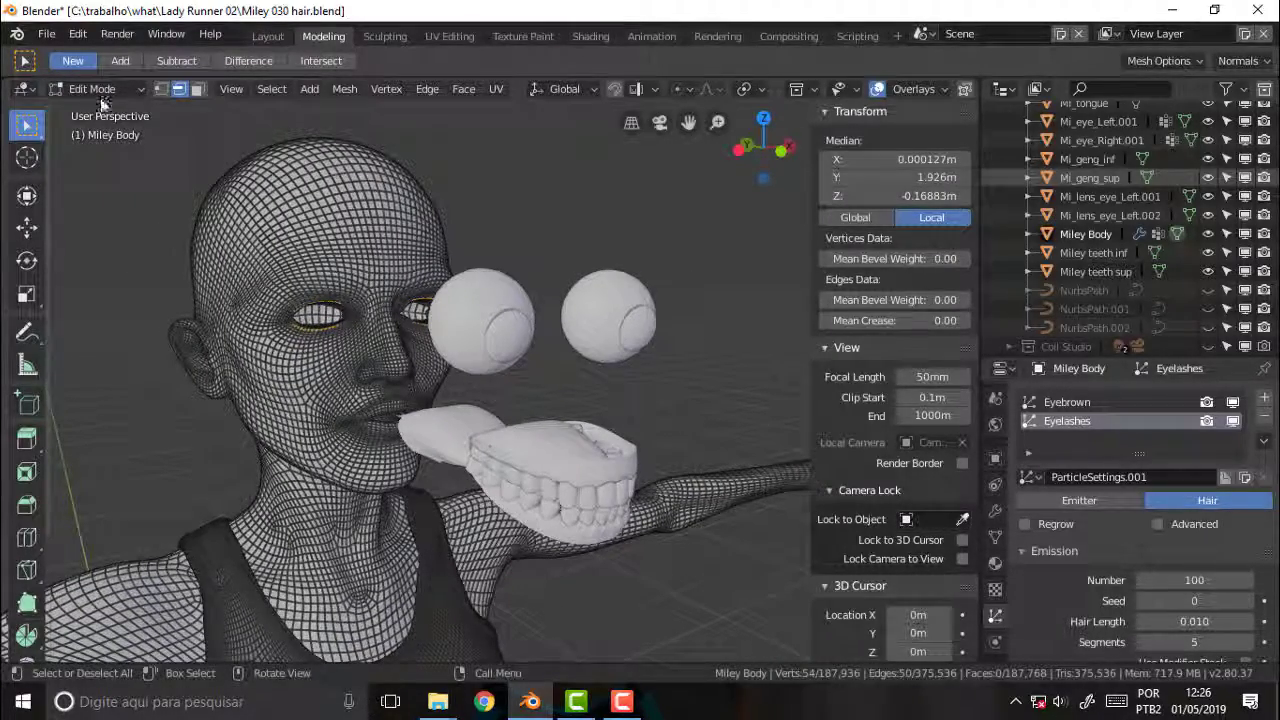
{"action": "left_click", "coordinate": [95, 89]}
{"action": "left_click", "coordinate": [98, 112]}
{"action": "scroll", "coordinate": [673, 227], "scroll_direction": "up", "scroll_amount": 5}
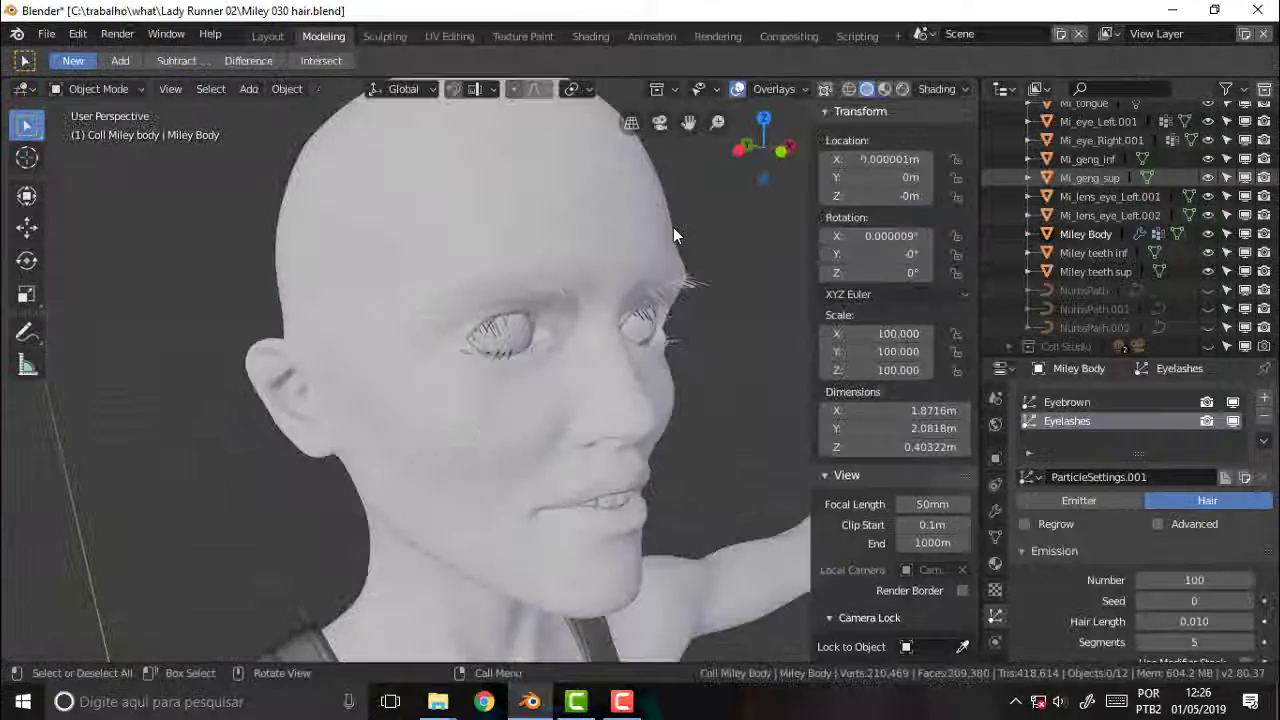
Orbit and zoom around the face to a frontal view of the head
{"action": "mouse_move", "coordinate": [744, 222]}
{"action": "middle_mouse_down"}
{"action": "mouse_move", "coordinate": [591, 220]}
{"action": "mouse_move", "coordinate": [708, 226]}
{"action": "middle_mouse_up"}
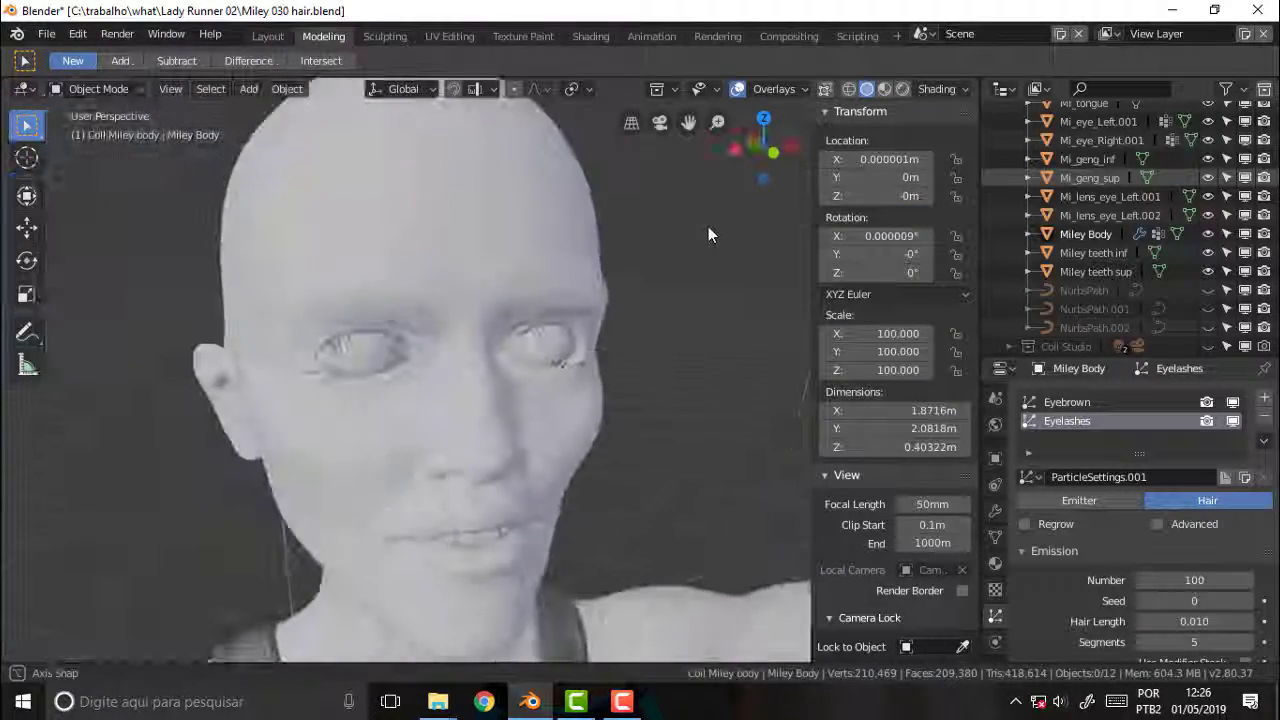
{"action": "scroll", "coordinate": [708, 226], "scroll_direction": "down", "scroll_amount": 2}
{"action": "scroll", "coordinate": [713, 232], "scroll_direction": "up", "scroll_amount": 3}
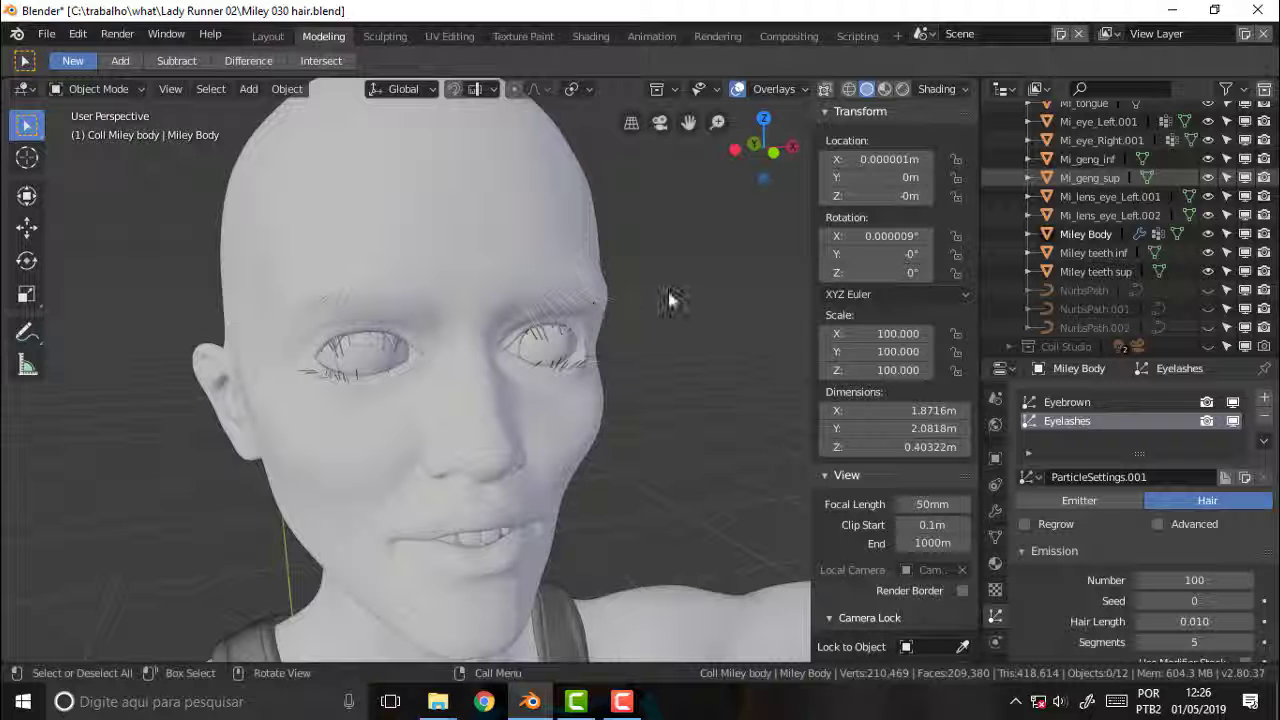
{"action": "mouse_move", "coordinate": [679, 283]}
{"action": "middle_mouse_down"}
{"action": "mouse_move", "coordinate": [605, 283]}
{"action": "mouse_move", "coordinate": [668, 291]}
{"action": "middle_mouse_up"}
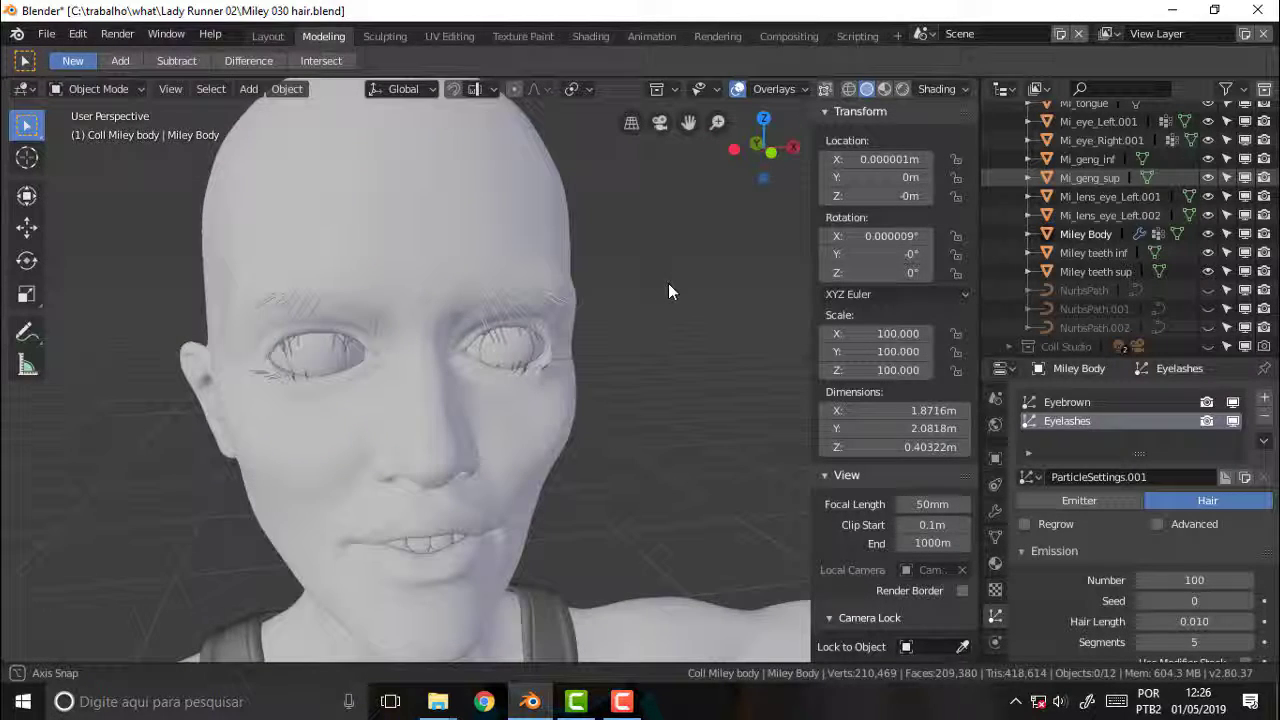
{"action": "scroll", "coordinate": [668, 291], "scroll_direction": "down", "scroll_amount": 3}
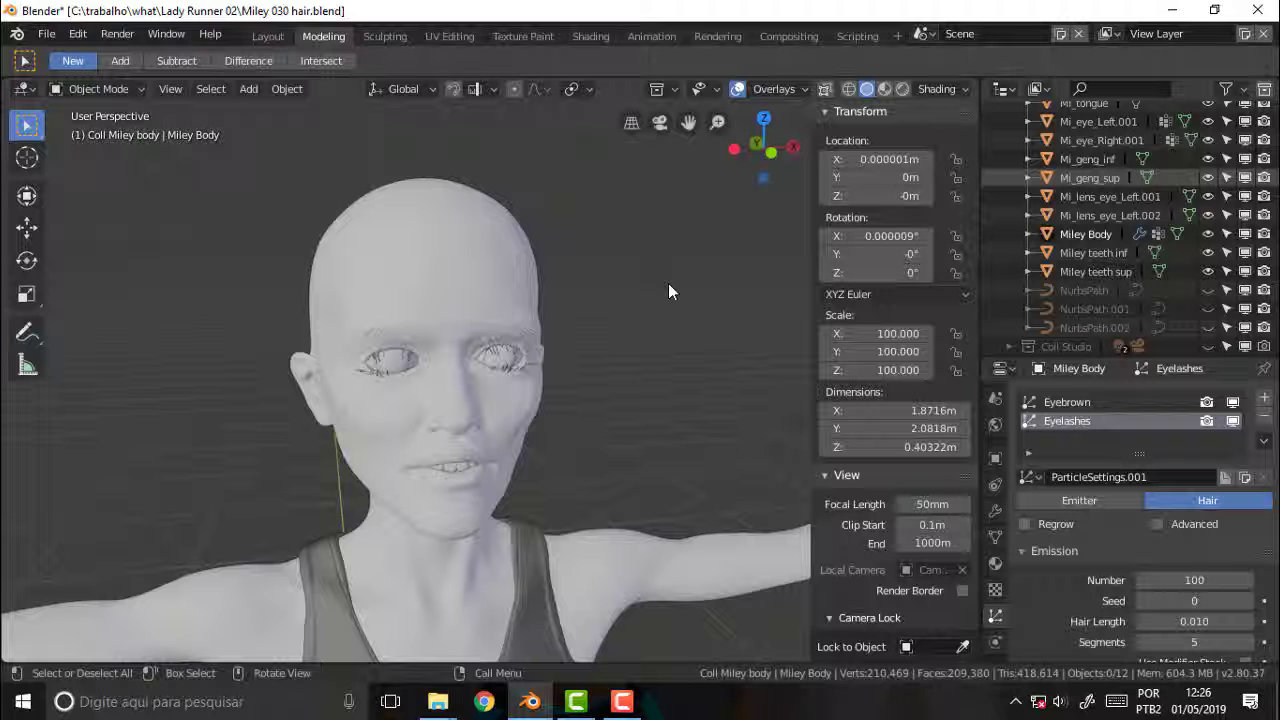
{"action": "scroll", "coordinate": [715, 415], "scroll_direction": "up", "scroll_amount": 3}
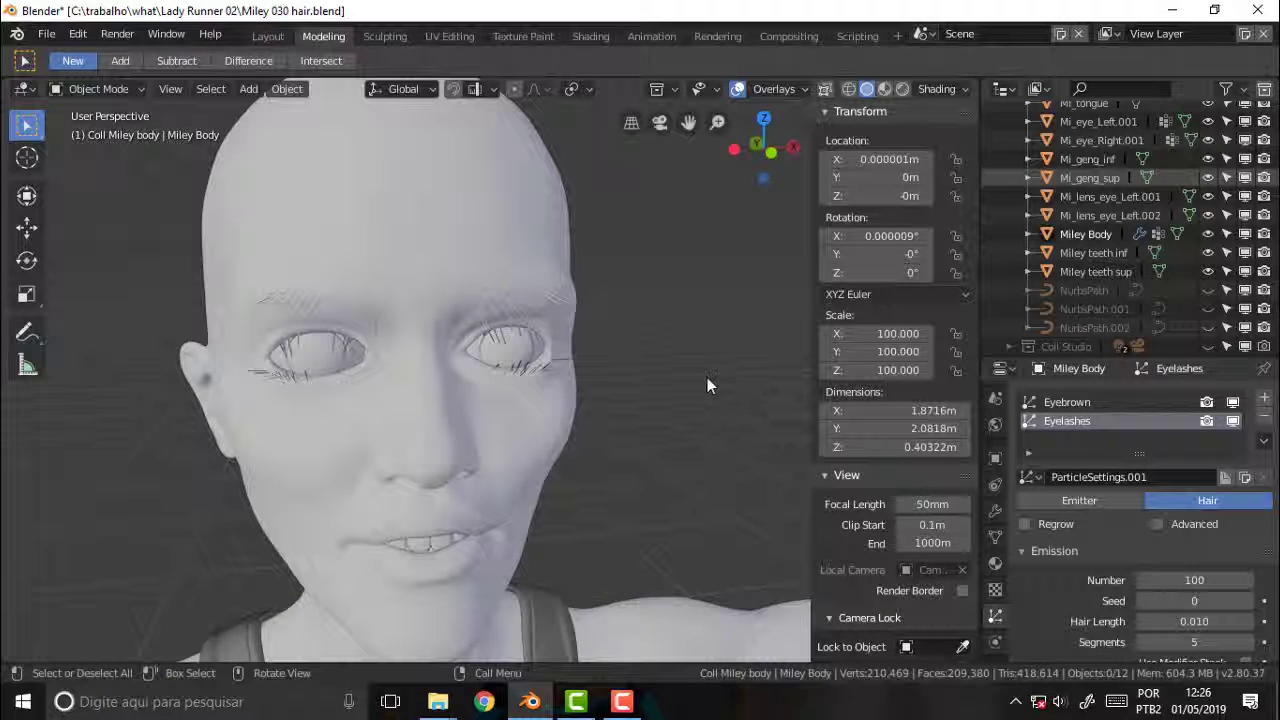
Switch to Right Orthographic view and frame the head large at the viewport's left
{"action": "key", "text": "KP_3"}
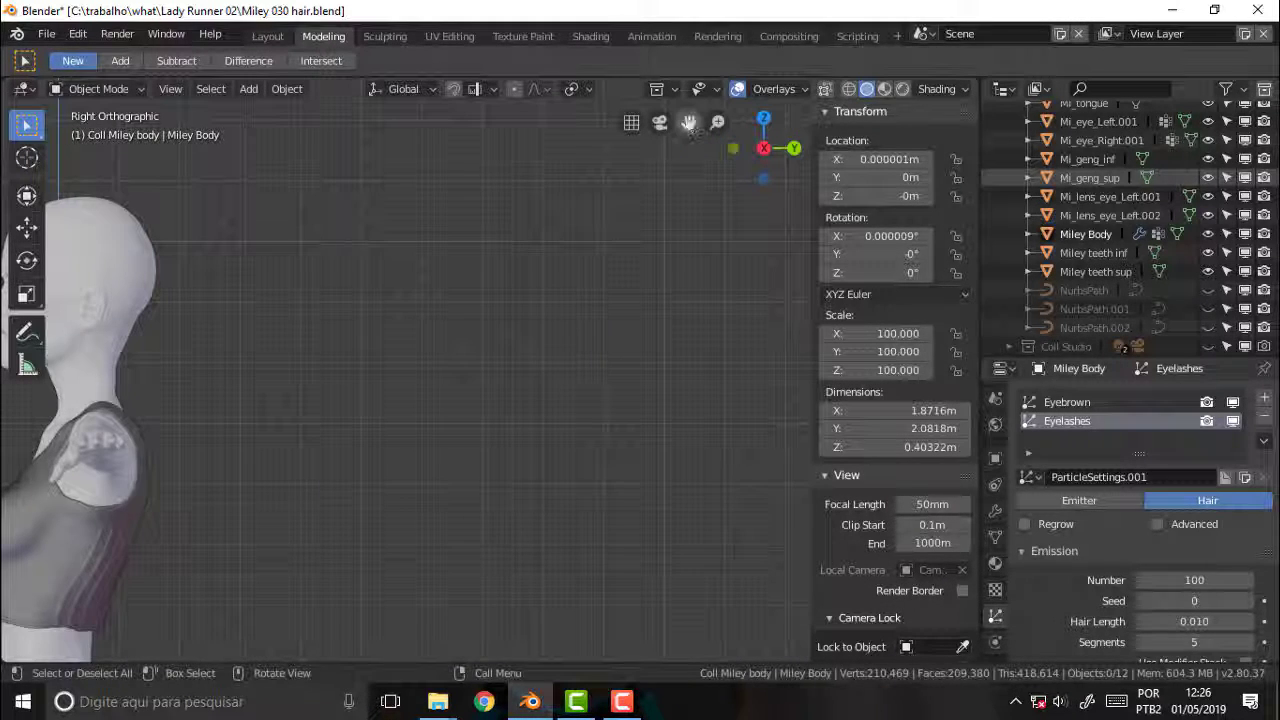
{"action": "left_click_drag", "start_coordinate": [688, 122], "coordinate": [600, 197]}
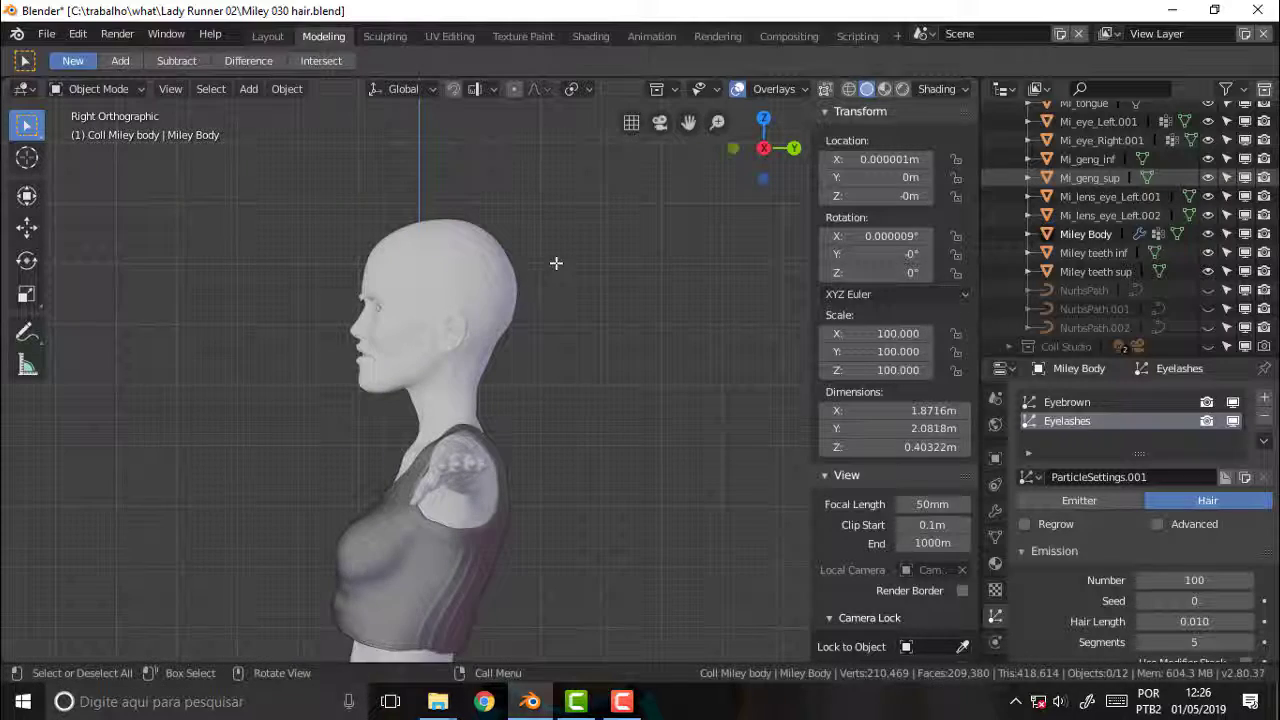
{"action": "scroll", "coordinate": [557, 263], "scroll_direction": "up", "scroll_amount": 1}
{"action": "scroll", "coordinate": [557, 263], "scroll_direction": "up", "scroll_amount": 1}
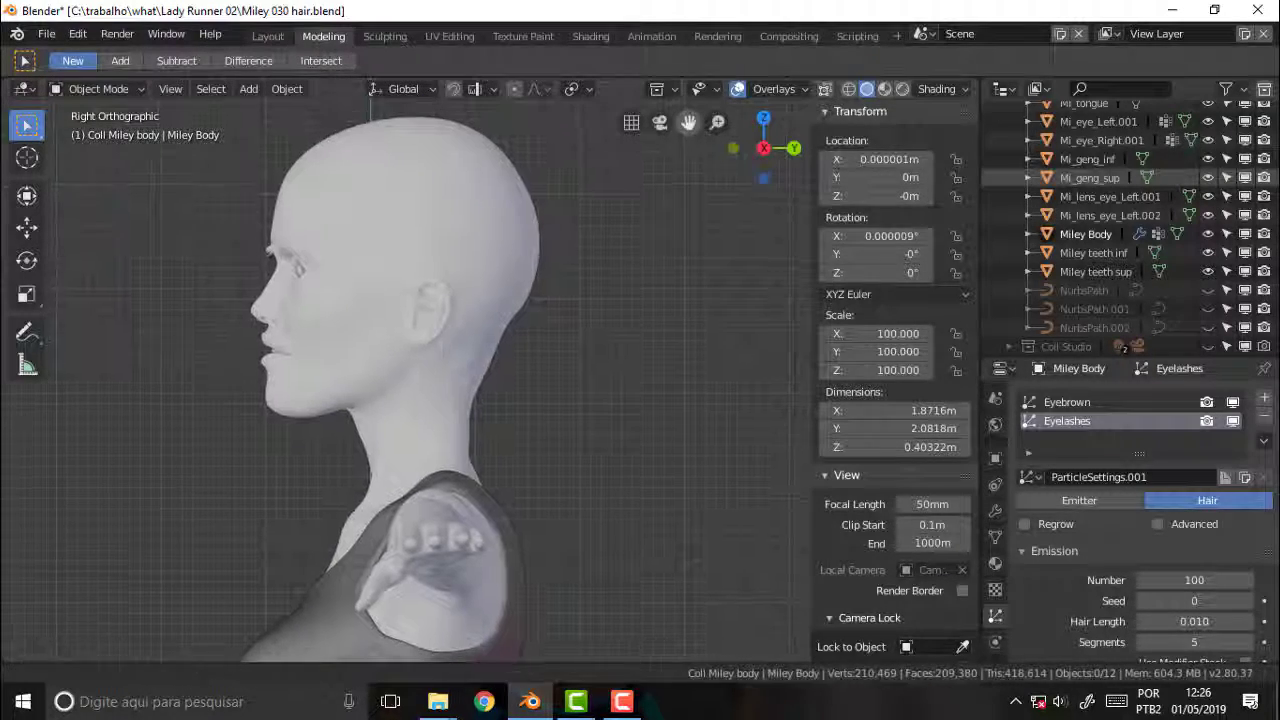
{"action": "left_click_drag", "start_coordinate": [685, 130], "coordinate": [735, 222]}
Put the head mesh in Edit Mode and display it with LookDev shading
{"action": "left_click", "coordinate": [105, 90]}
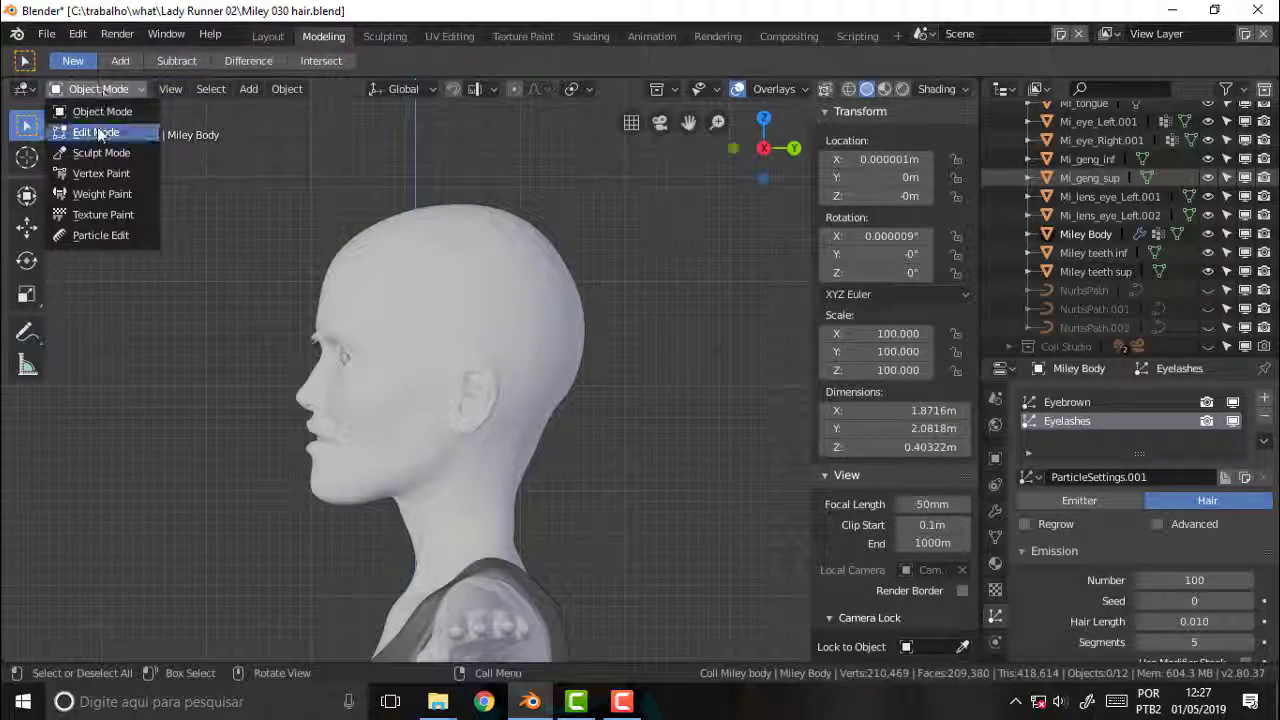
{"action": "left_click", "coordinate": [96, 132]}
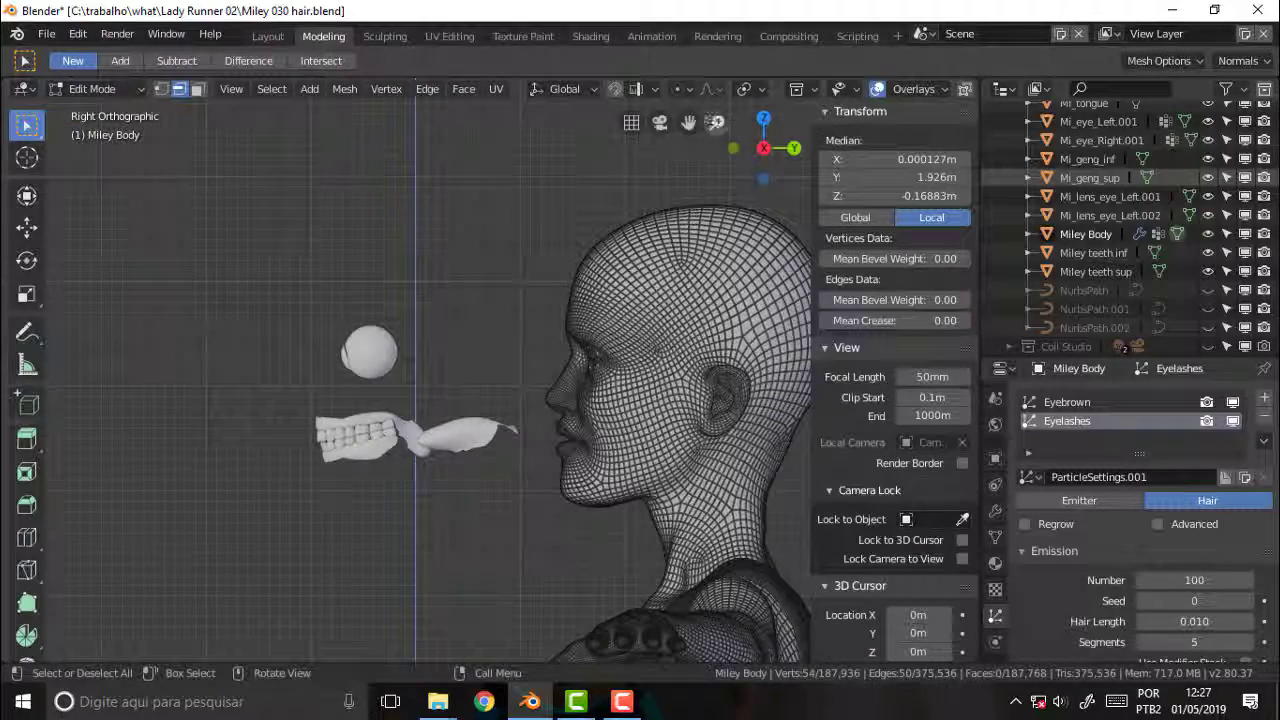
{"action": "mouse_move", "coordinate": [688, 122]}
{"action": "left_mouse_down"}
{"action": "mouse_move", "coordinate": [448, 77]}
{"action": "mouse_move", "coordinate": [623, 124]}
{"action": "left_mouse_up"}
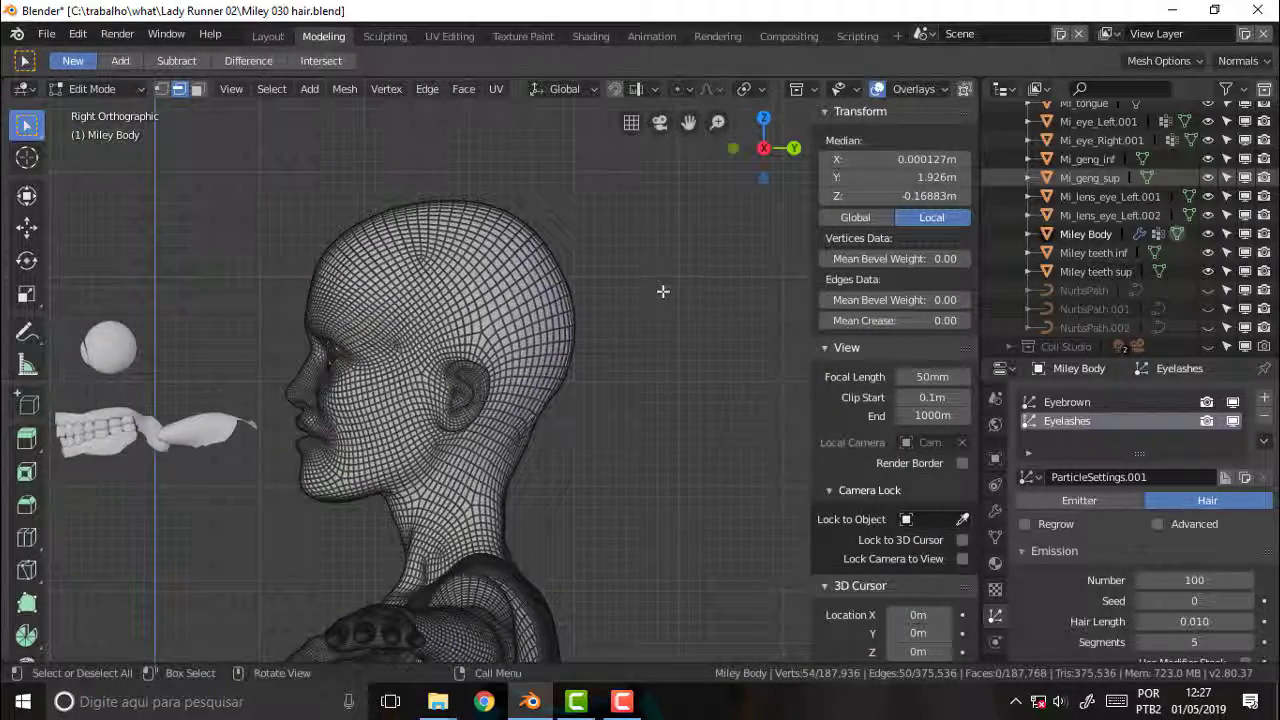
{"action": "key", "text": "z"}
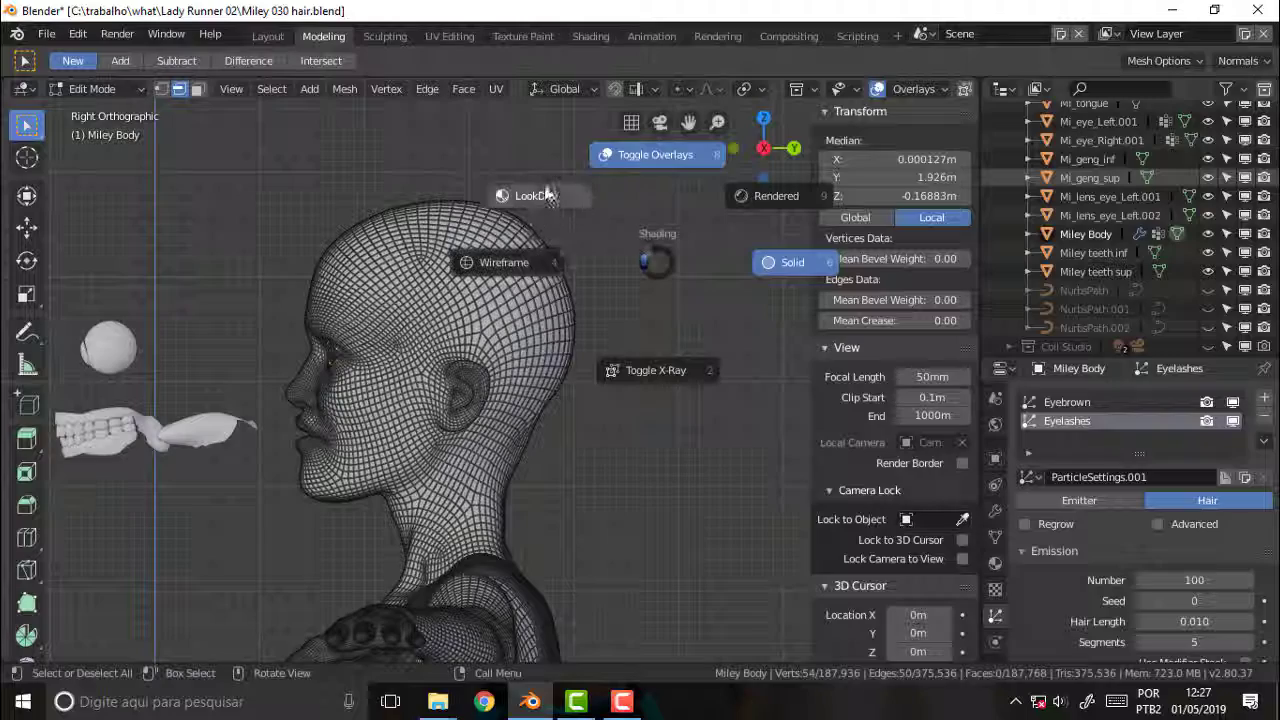
{"action": "key", "text": "7"}
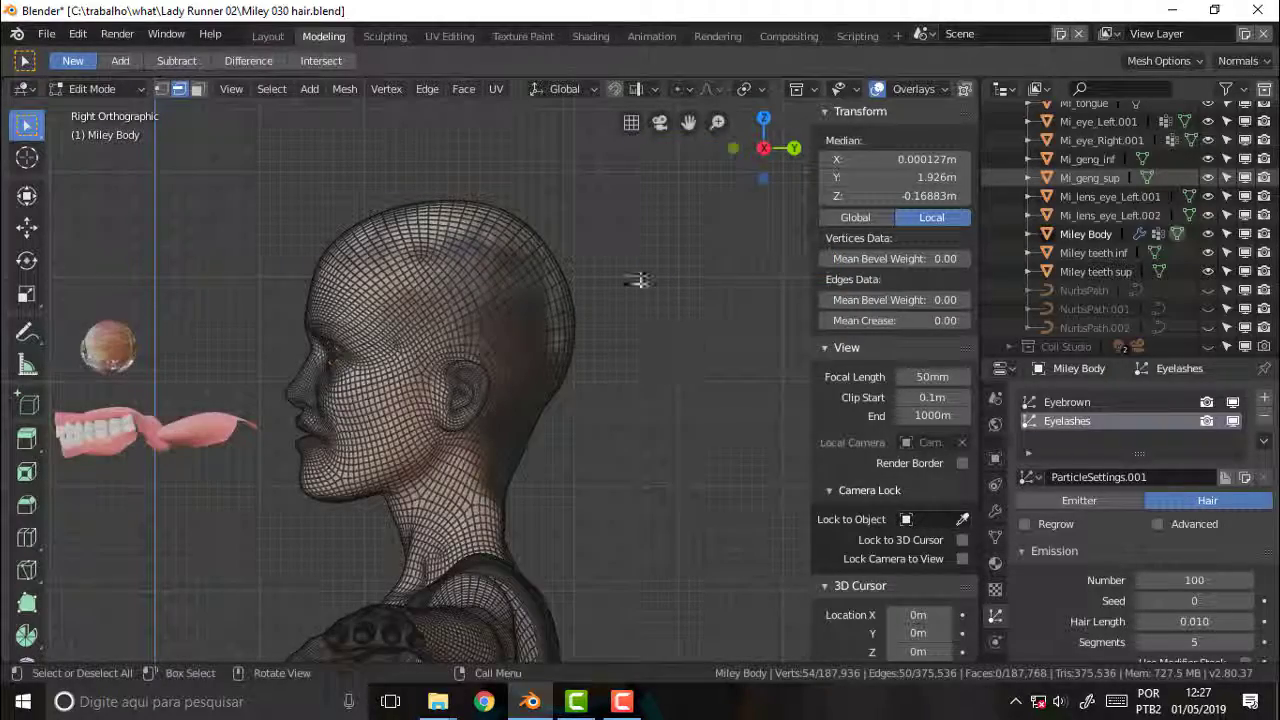
{"action": "scroll", "coordinate": [640, 282], "scroll_direction": "up", "scroll_amount": 2}
{"action": "scroll", "coordinate": [640, 284], "scroll_direction": "up", "scroll_amount": 1}
{"action": "scroll", "coordinate": [640, 284], "scroll_direction": "down", "scroll_amount": 1}
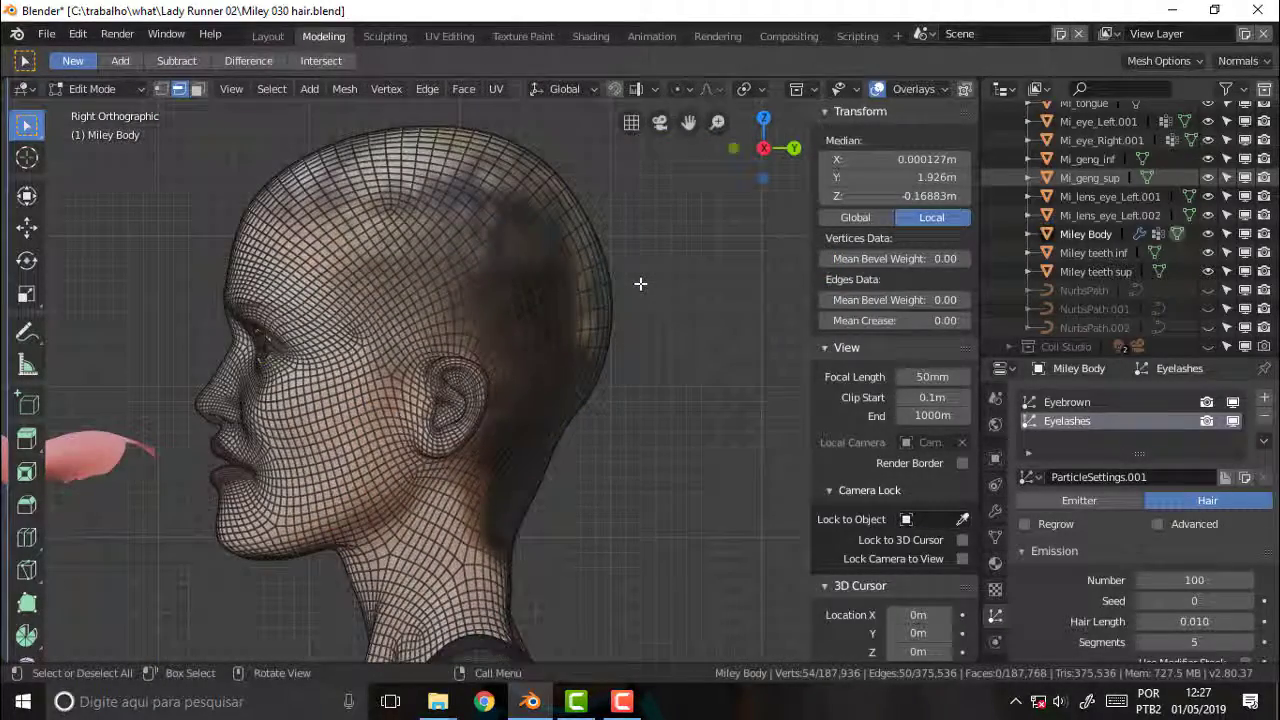
{"action": "scroll", "coordinate": [641, 285], "scroll_direction": "down", "scroll_amount": 1}
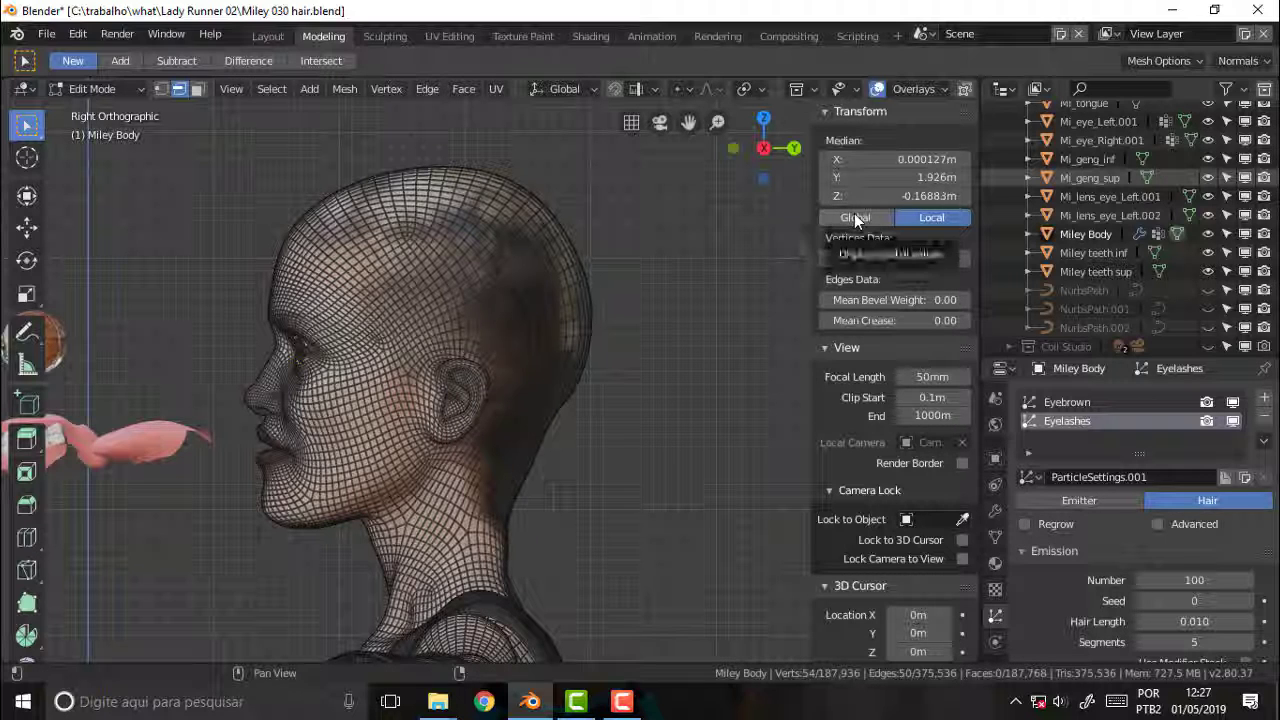
Toggle X-Ray on the mesh, then bring up the hair reference photo
{"action": "left_click", "coordinate": [963, 90]}
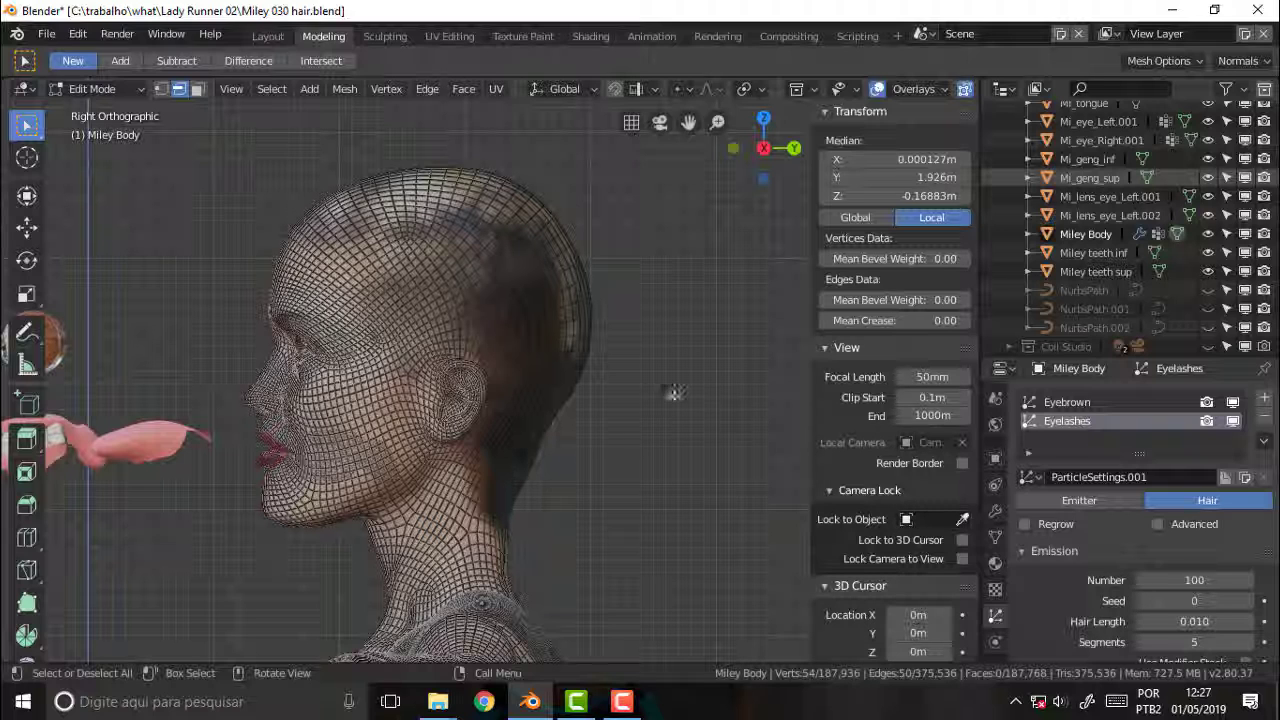
{"action": "left_click", "coordinate": [966, 94]}
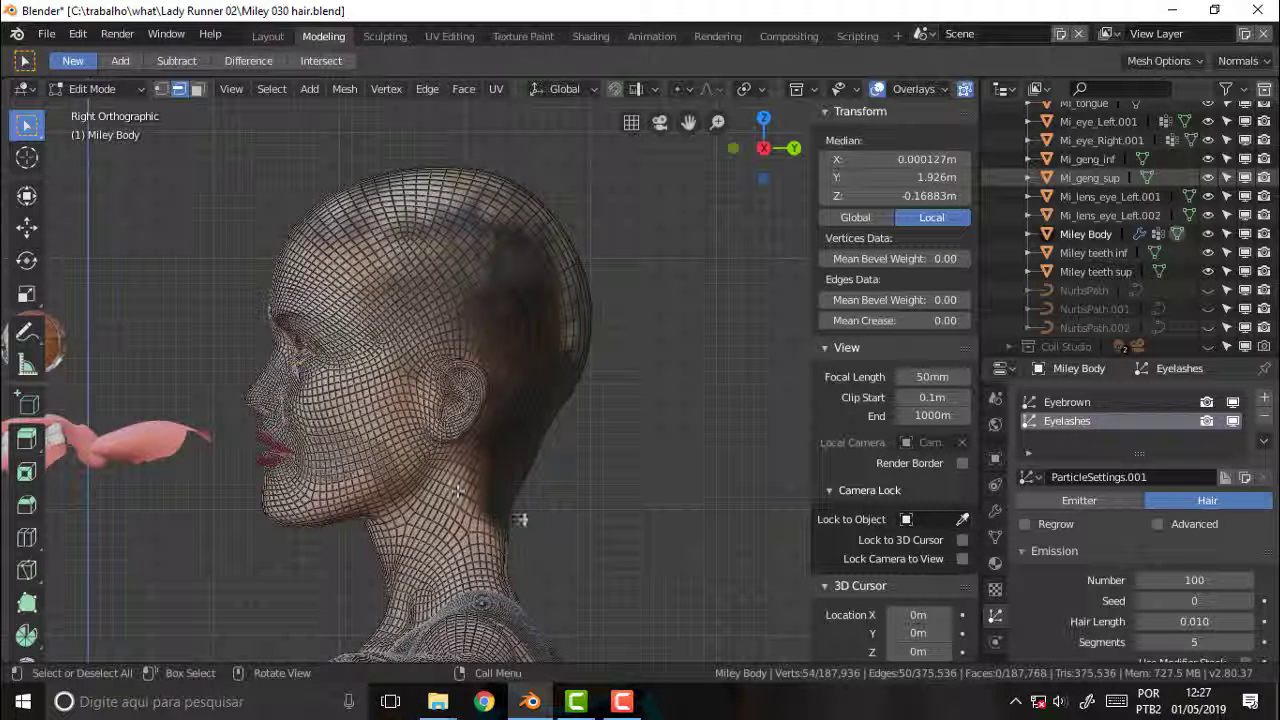
{"action": "left_click", "coordinate": [622, 701]}
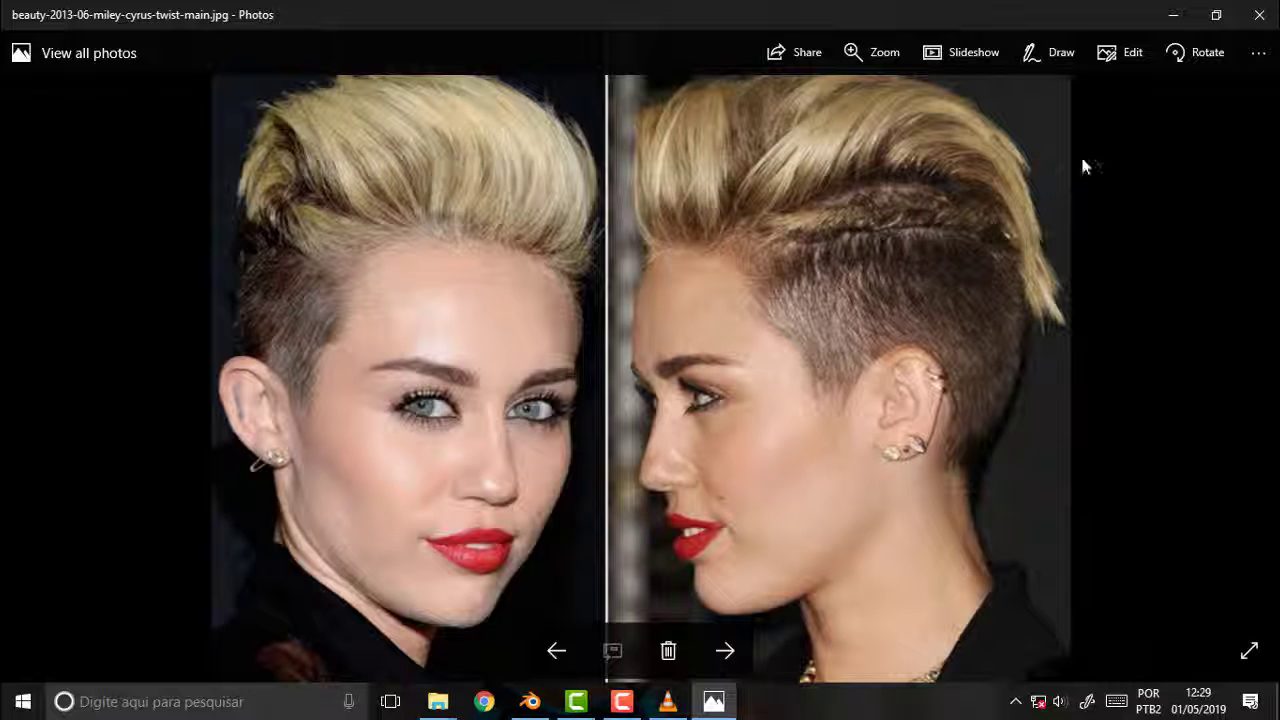
Minimise the hair reference photo in Windows Photos
{"action": "left_click", "coordinate": [1177, 17]}
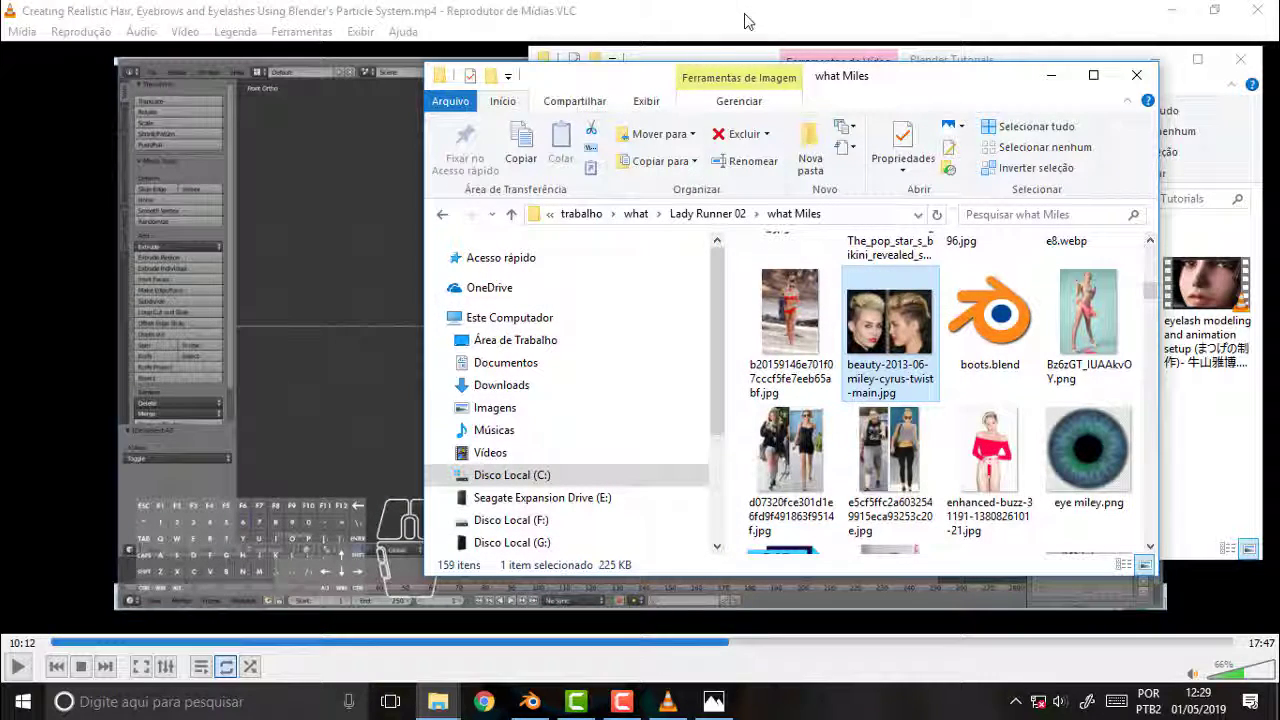
Jump the VLC hair tutorial to 10:45, then minimise the player
{"action": "left_click", "coordinate": [758, 14]}
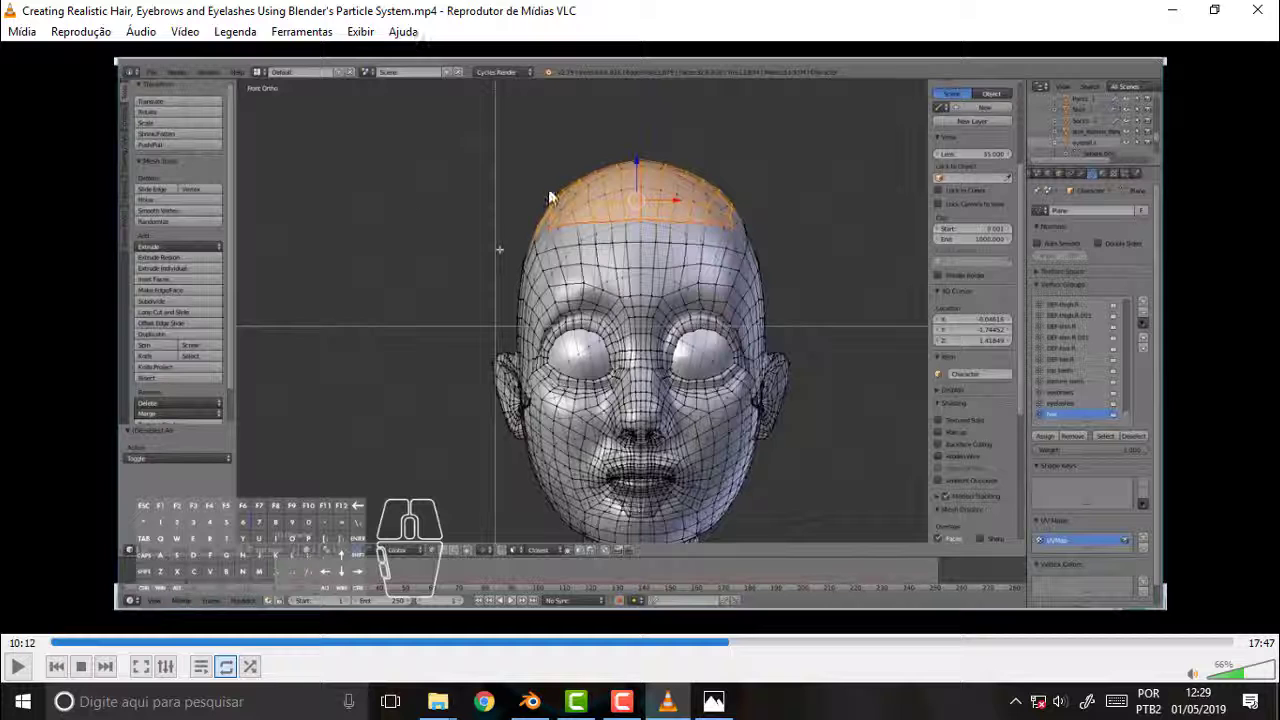
{"action": "left_click", "coordinate": [756, 643]}
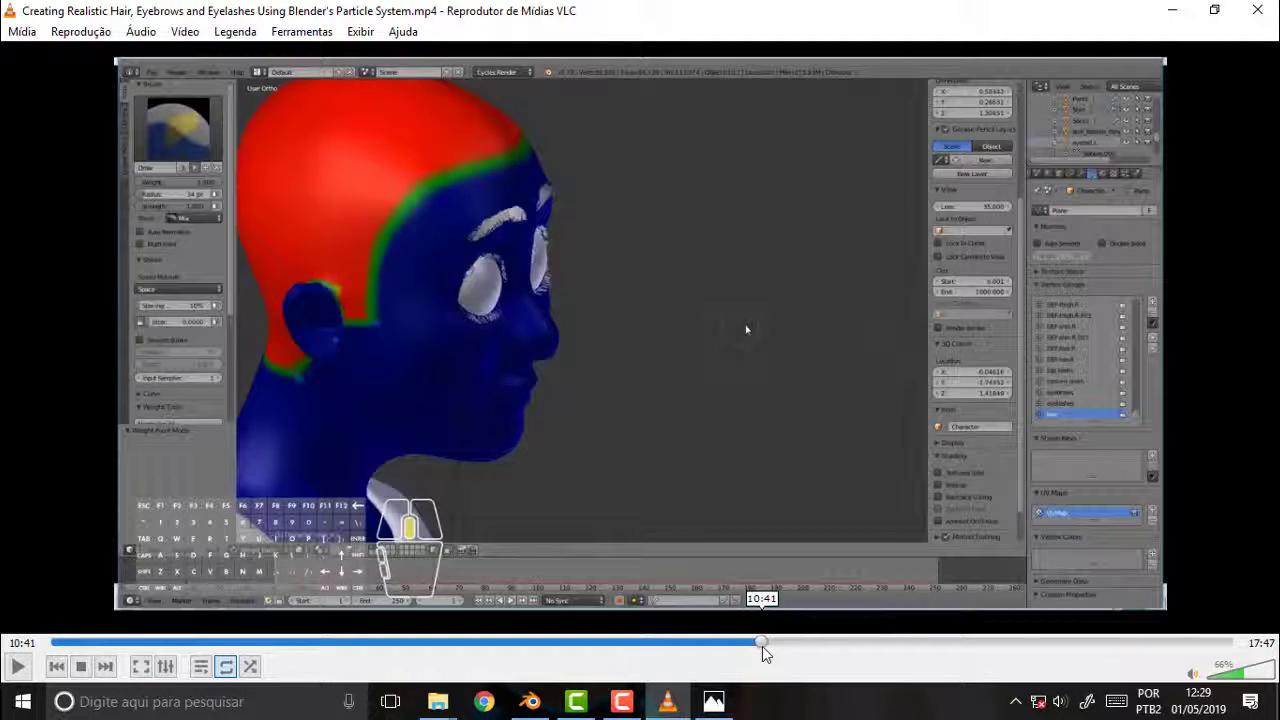
{"action": "left_click", "coordinate": [767, 645]}
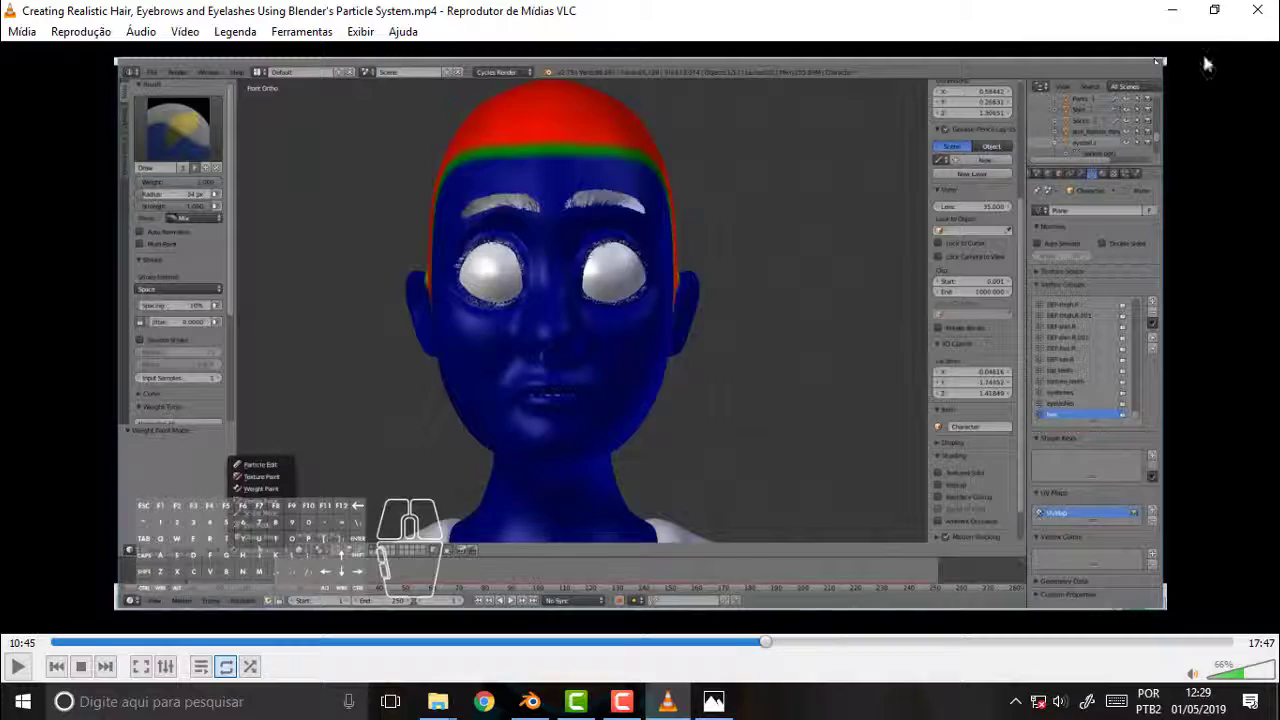
{"action": "left_click", "coordinate": [1174, 11]}
Lasso-select the scalp vertices across the crown and down behind the ear
{"action": "left_click", "coordinate": [250, 150]}
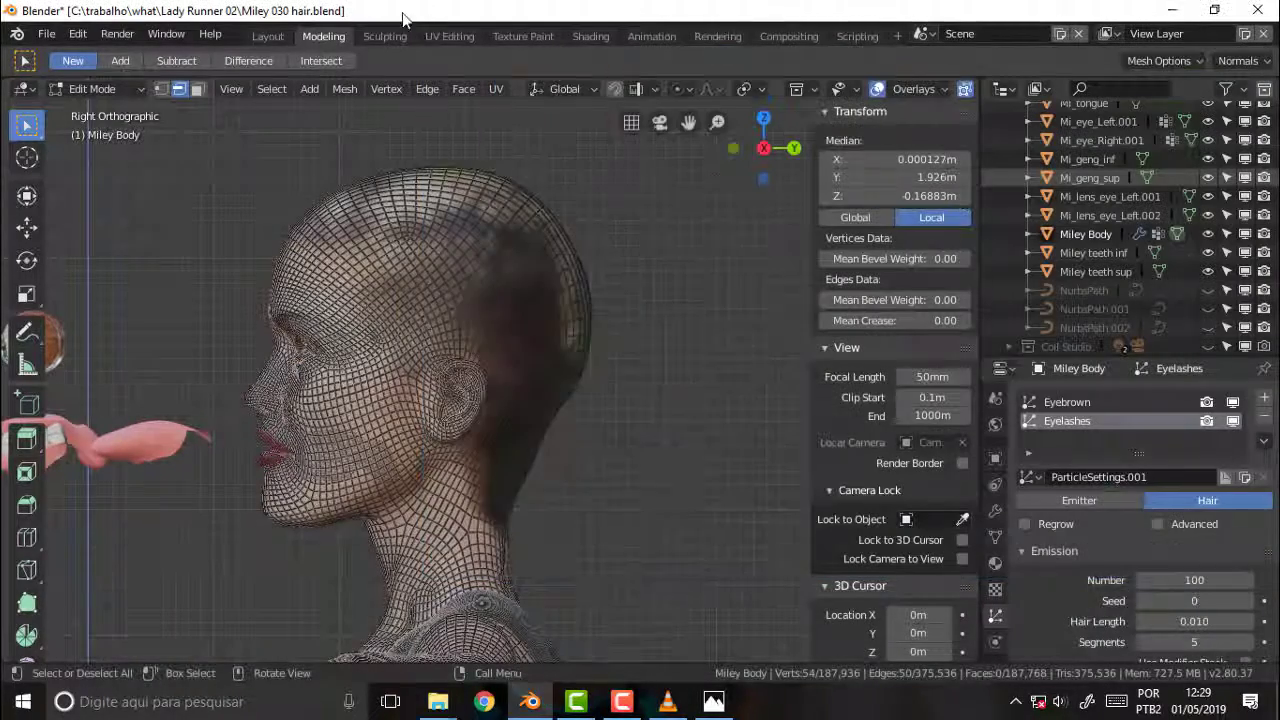
{"action": "left_click_drag", "start_coordinate": [38, 128], "coordinate": [95, 246]}
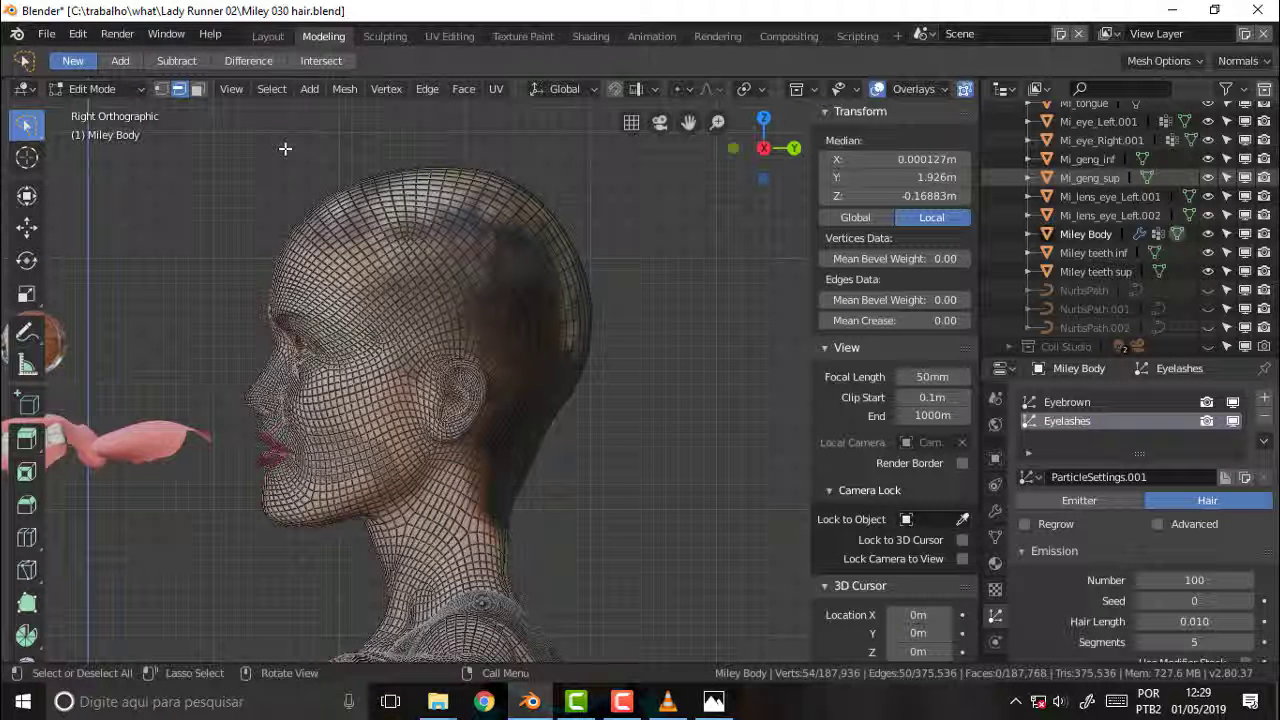
{"action": "left_click_drag", "start_coordinate": [282, 153], "coordinate": [391, 258]}
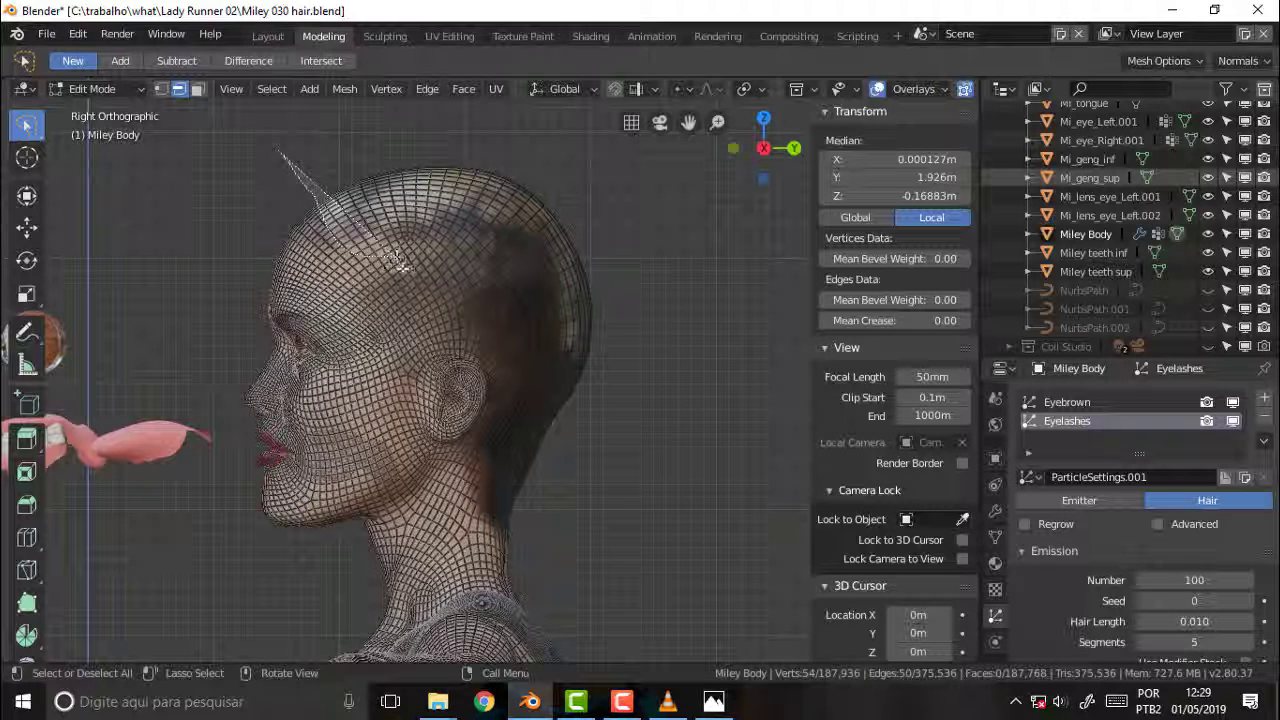
{"action": "mouse_move", "coordinate": [391, 258]}
{"action": "left_mouse_down"}
{"action": "mouse_move", "coordinate": [396, 362]}
{"action": "mouse_move", "coordinate": [494, 405]}
{"action": "mouse_move", "coordinate": [697, 278]}
{"action": "left_mouse_up"}
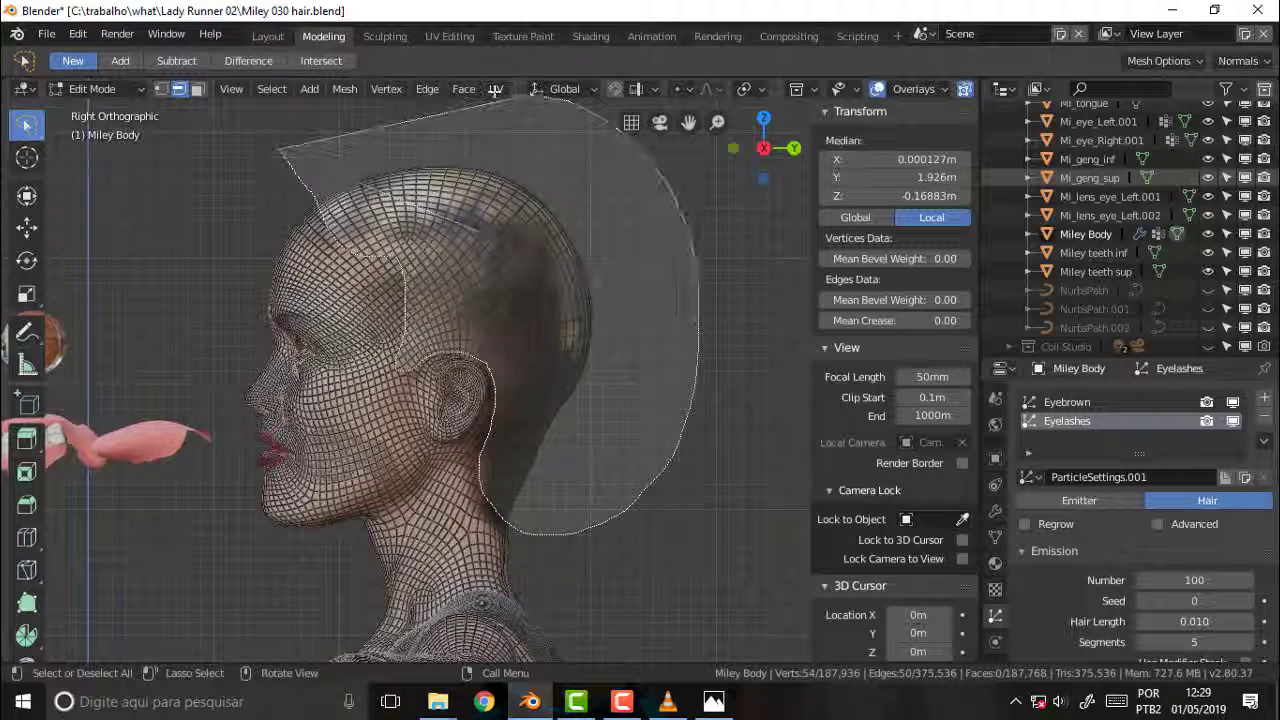
{"action": "left_click_drag", "start_coordinate": [697, 278], "coordinate": [268, 148]}
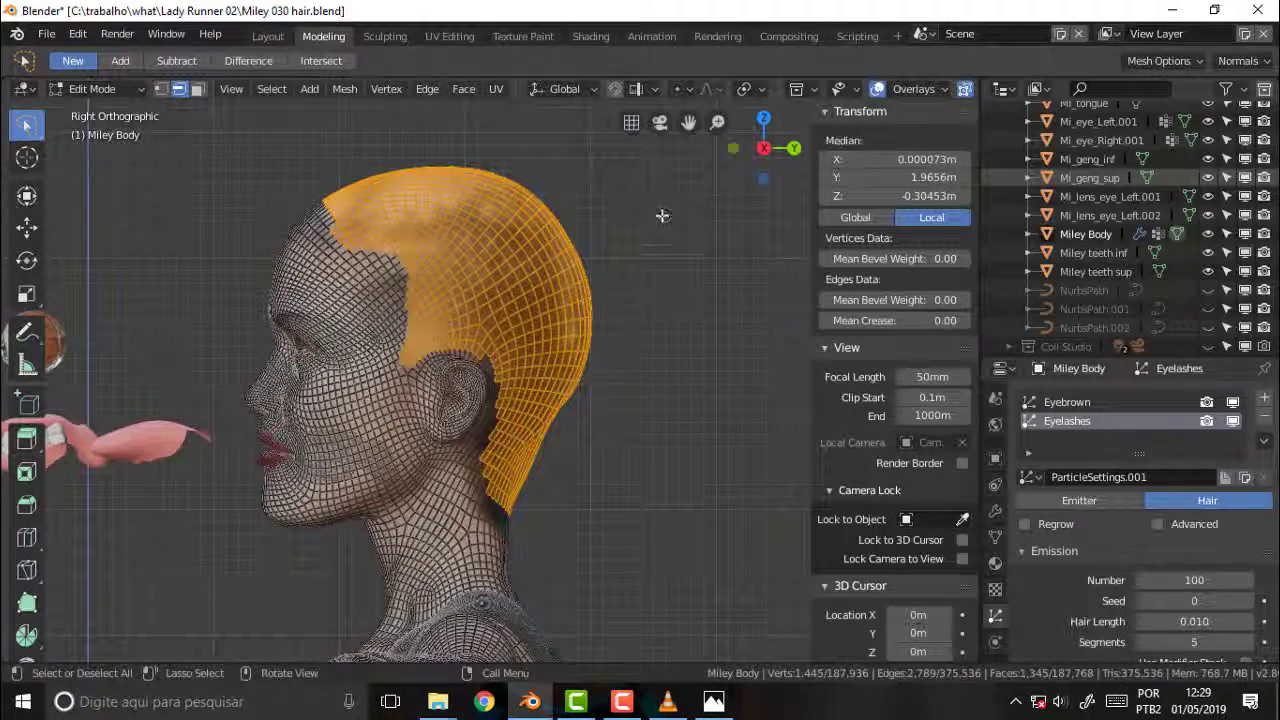
Orbit and pan around the head to check the selected scalp area
{"action": "mouse_move", "coordinate": [650, 192]}
{"action": "middle_mouse_down"}
{"action": "mouse_move", "coordinate": [836, 200]}
{"action": "mouse_move", "coordinate": [646, 228]}
{"action": "mouse_move", "coordinate": [855, 260]}
{"action": "mouse_move", "coordinate": [774, 263]}
{"action": "mouse_move", "coordinate": [817, 230]}
{"action": "mouse_move", "coordinate": [775, 245]}
{"action": "middle_mouse_up"}
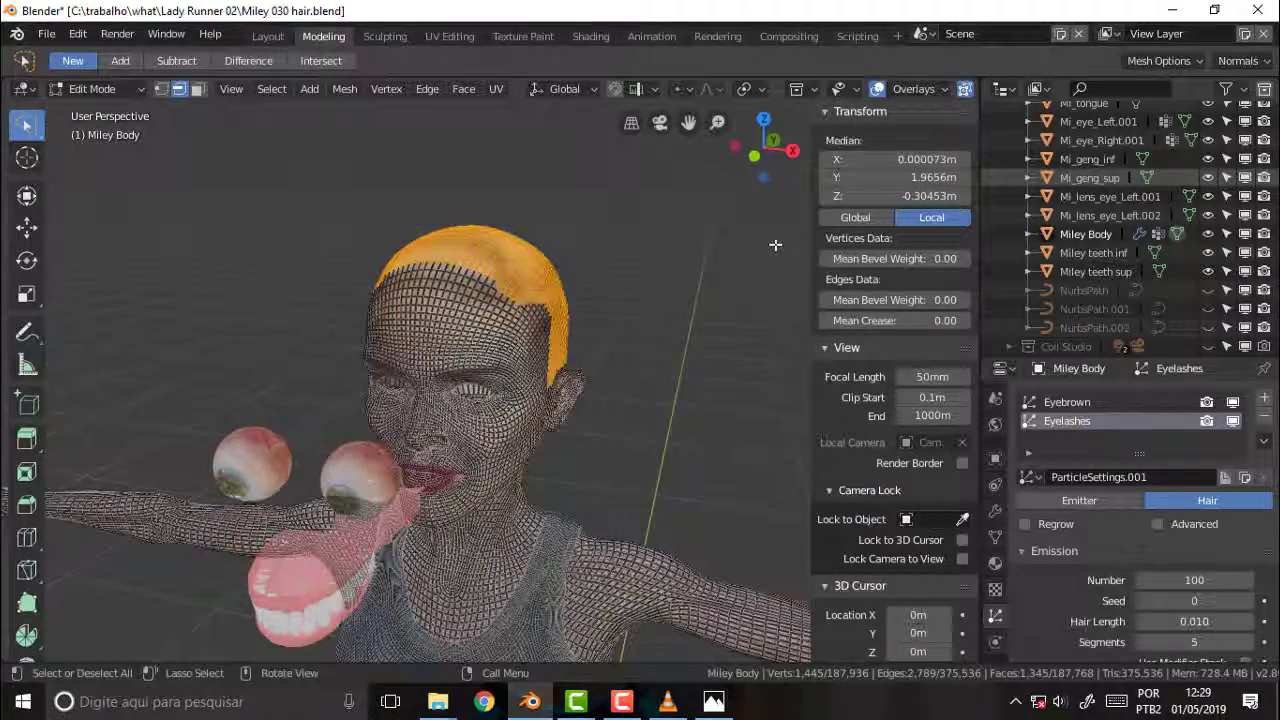
{"action": "key", "text": "KP_8"}
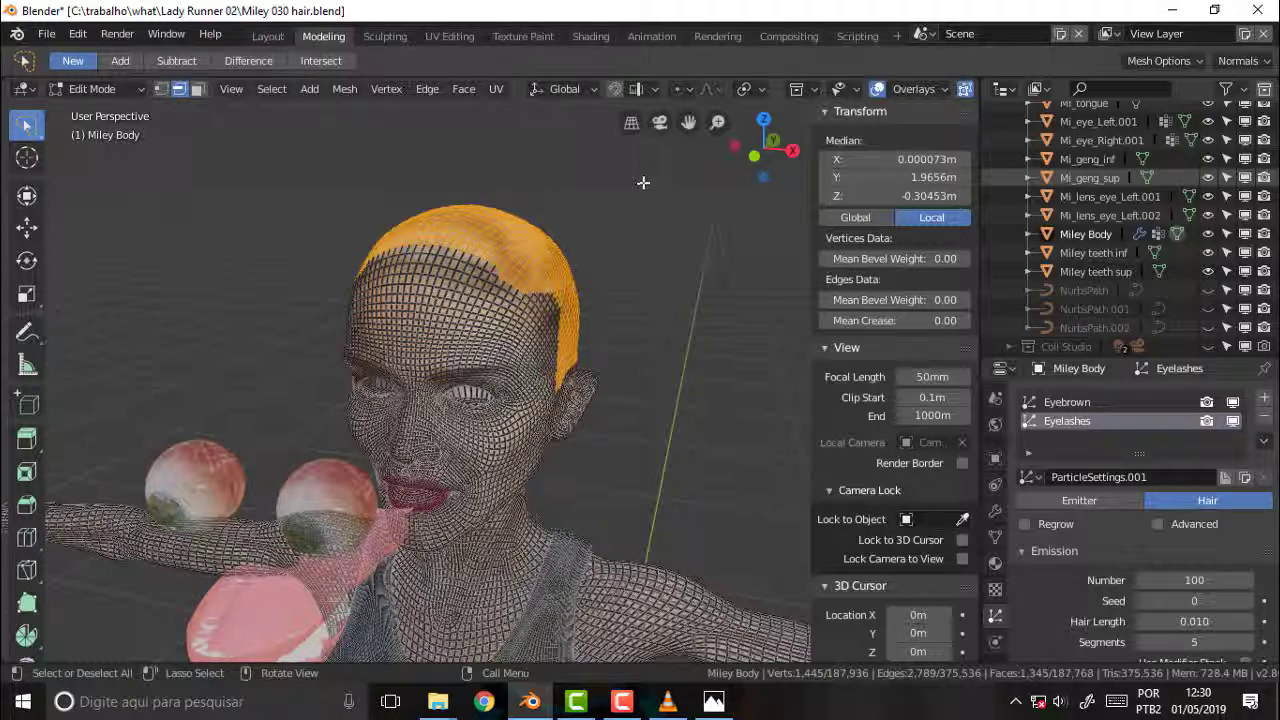
{"action": "middle_click_drag", "start_coordinate": [643, 182], "coordinate": [608, 177]}
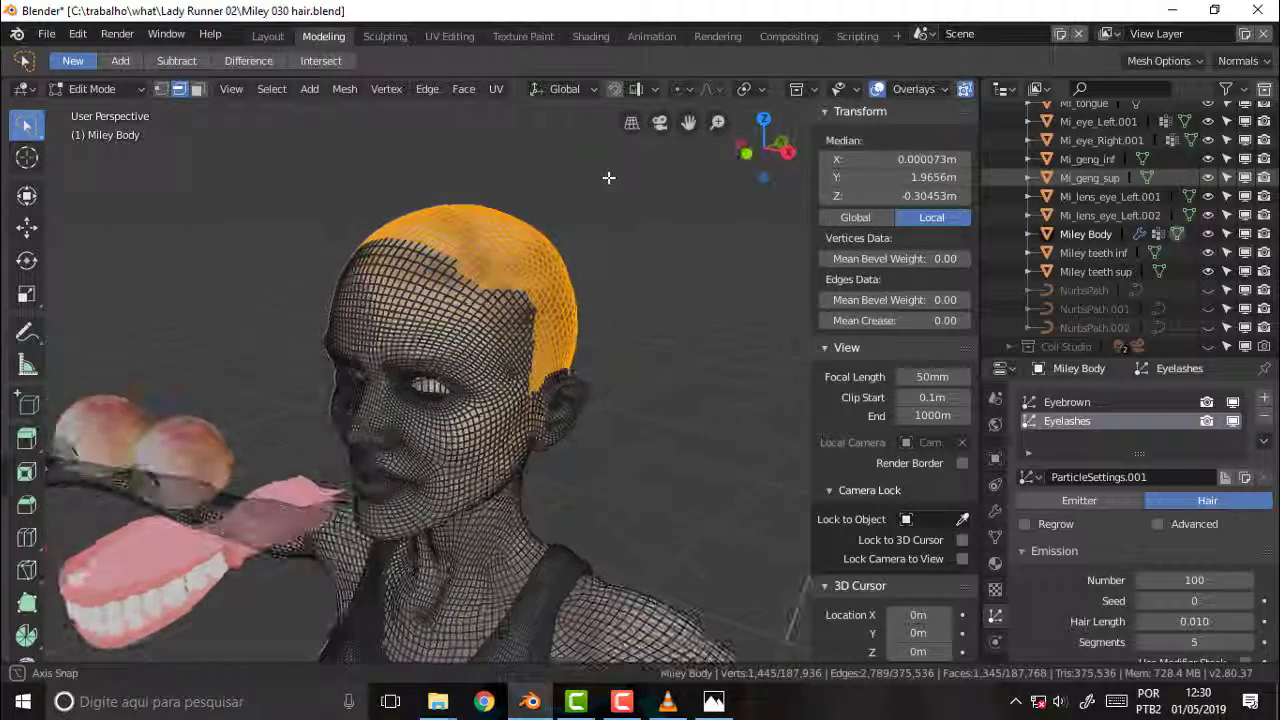
{"action": "mouse_move", "coordinate": [688, 121]}
{"action": "left_mouse_down"}
{"action": "mouse_move", "coordinate": [640, 118]}
{"action": "mouse_move", "coordinate": [660, 120]}
{"action": "left_mouse_up"}
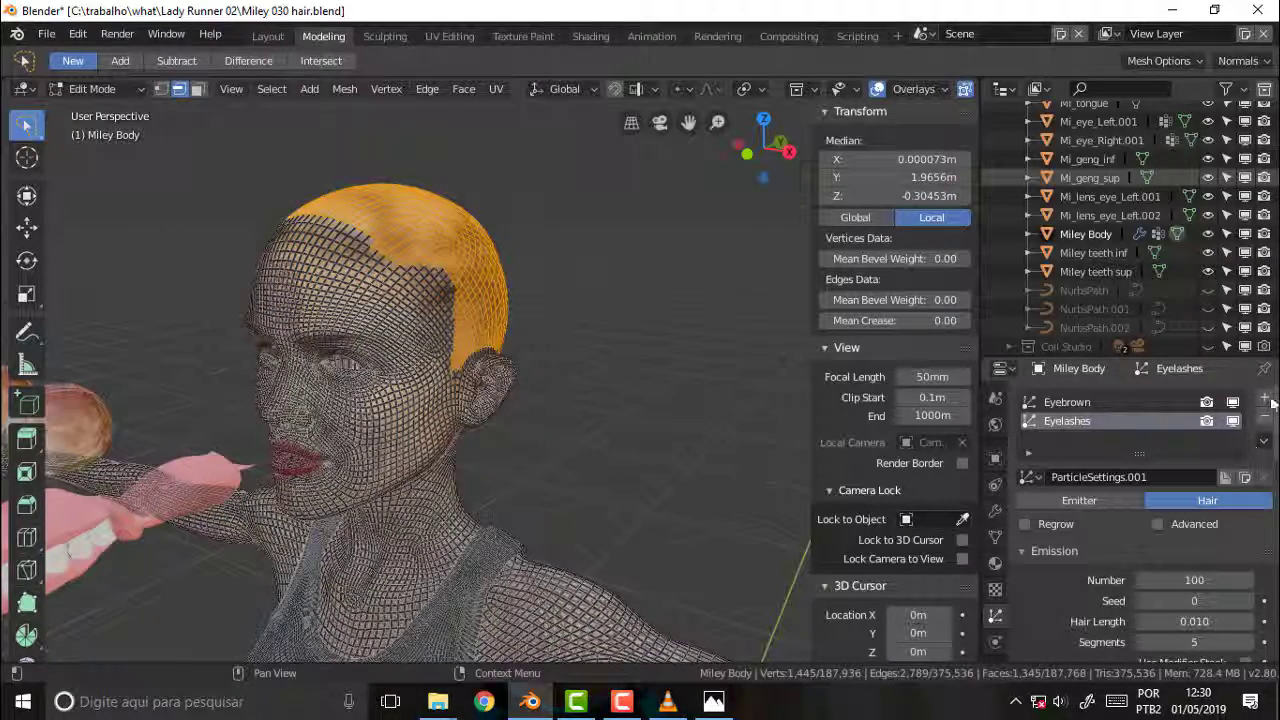
Add a new vertex group named 'Hair 1' to the body mesh
{"action": "left_click", "coordinate": [996, 536]}
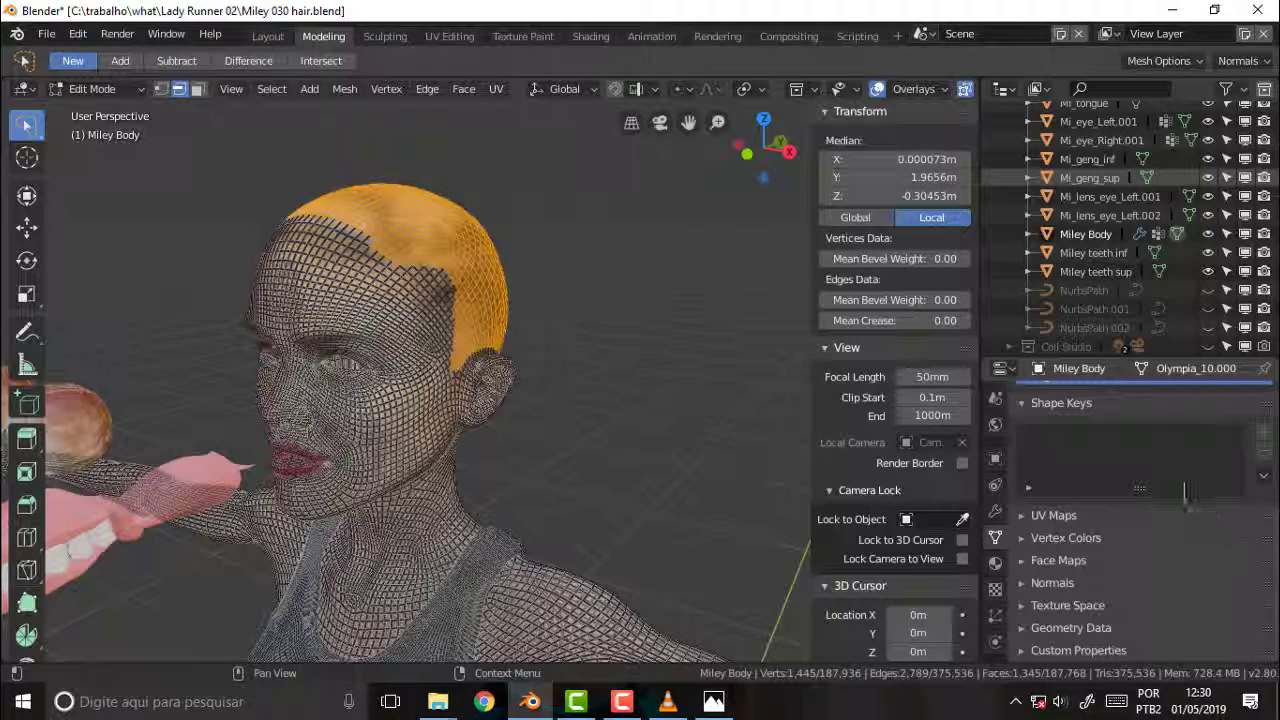
{"action": "scroll", "coordinate": [1184, 491], "scroll_direction": "up", "scroll_amount": 3}
{"action": "scroll", "coordinate": [1184, 491], "scroll_direction": "up", "scroll_amount": 2}
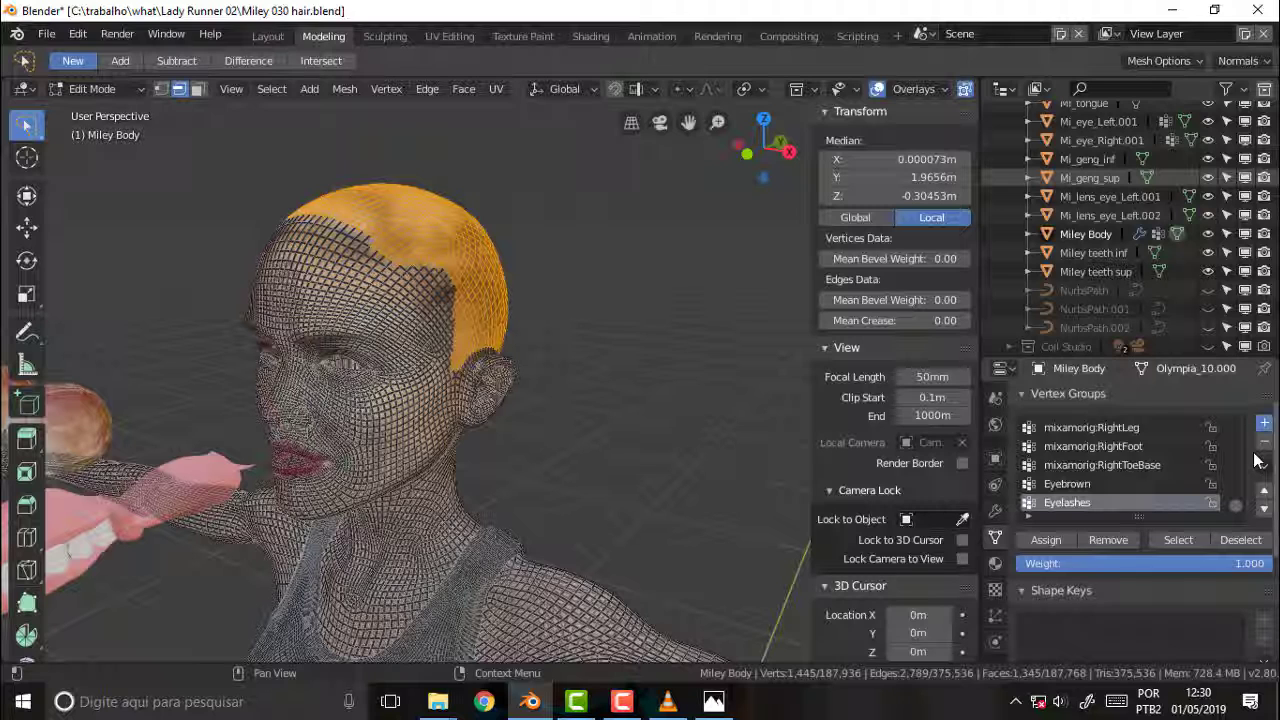
{"action": "left_click", "coordinate": [1264, 422]}
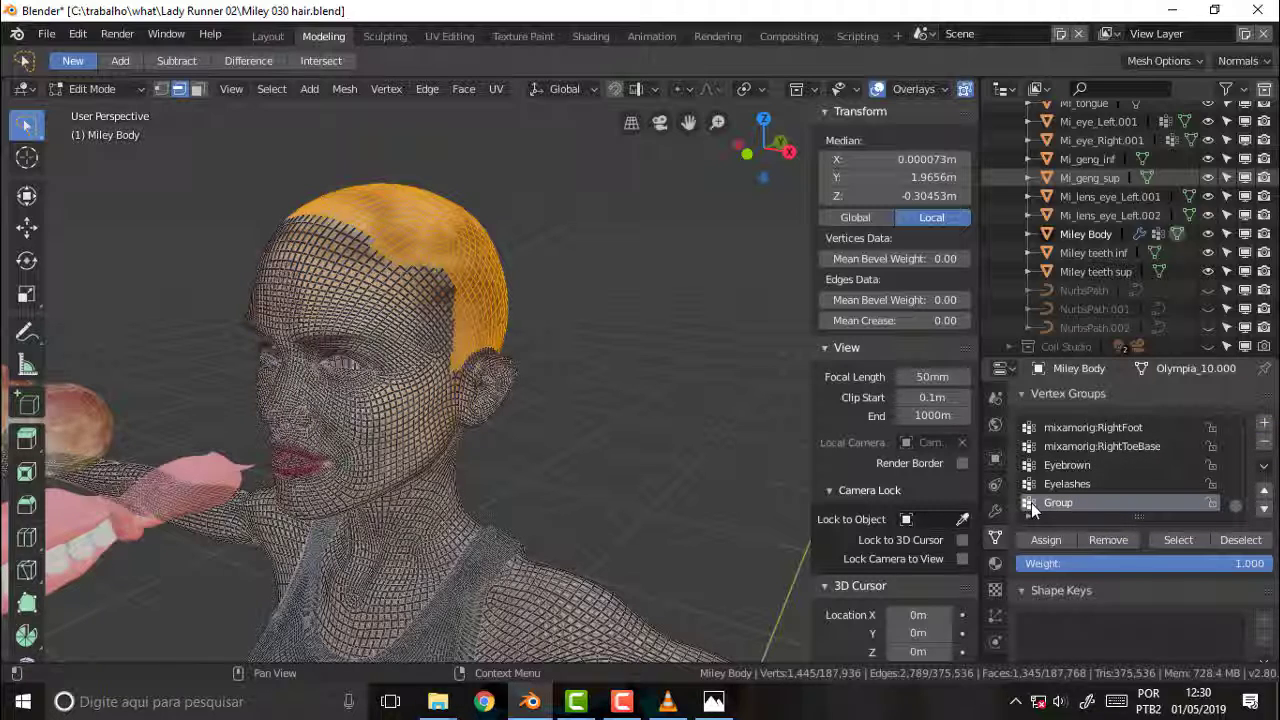
{"action": "double_click", "coordinate": [1035, 503]}
{"action": "left_click_drag", "start_coordinate": [1116, 504], "coordinate": [1013, 510]}
{"action": "type", "text": "Hair 1"}
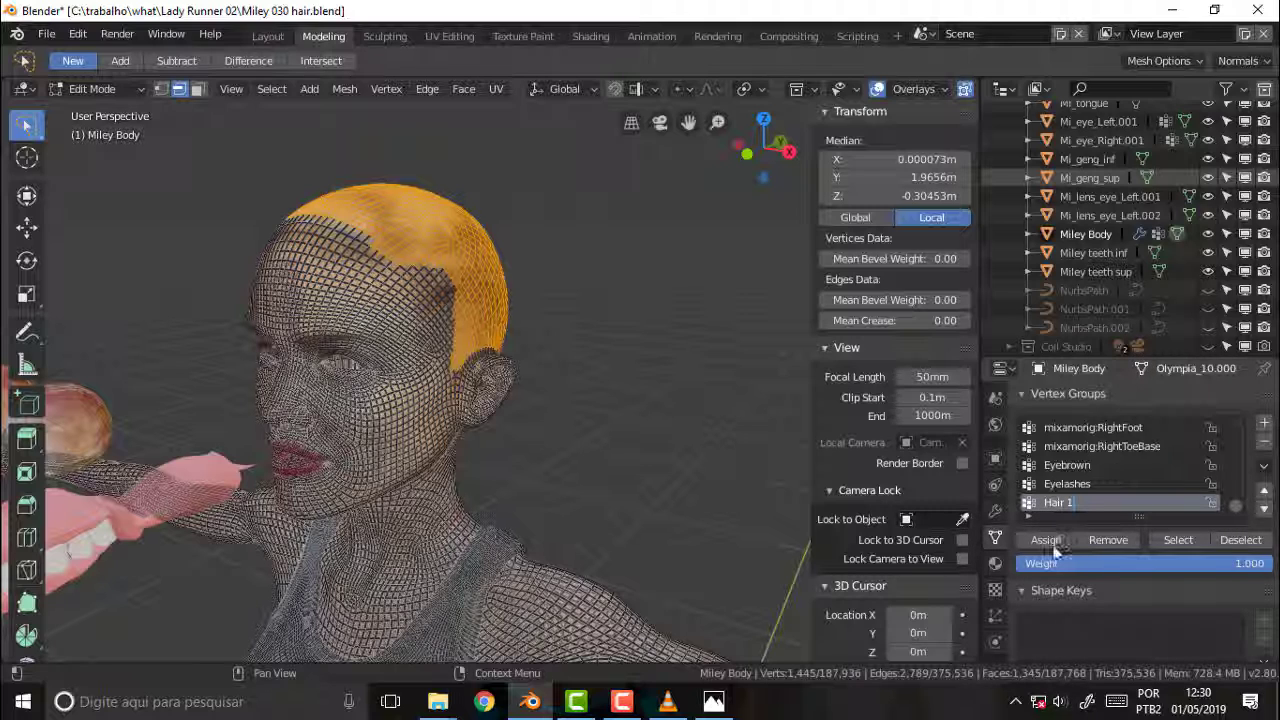
{"action": "key", "text": "Return"}
{"action": "left_click", "coordinate": [1046, 540]}
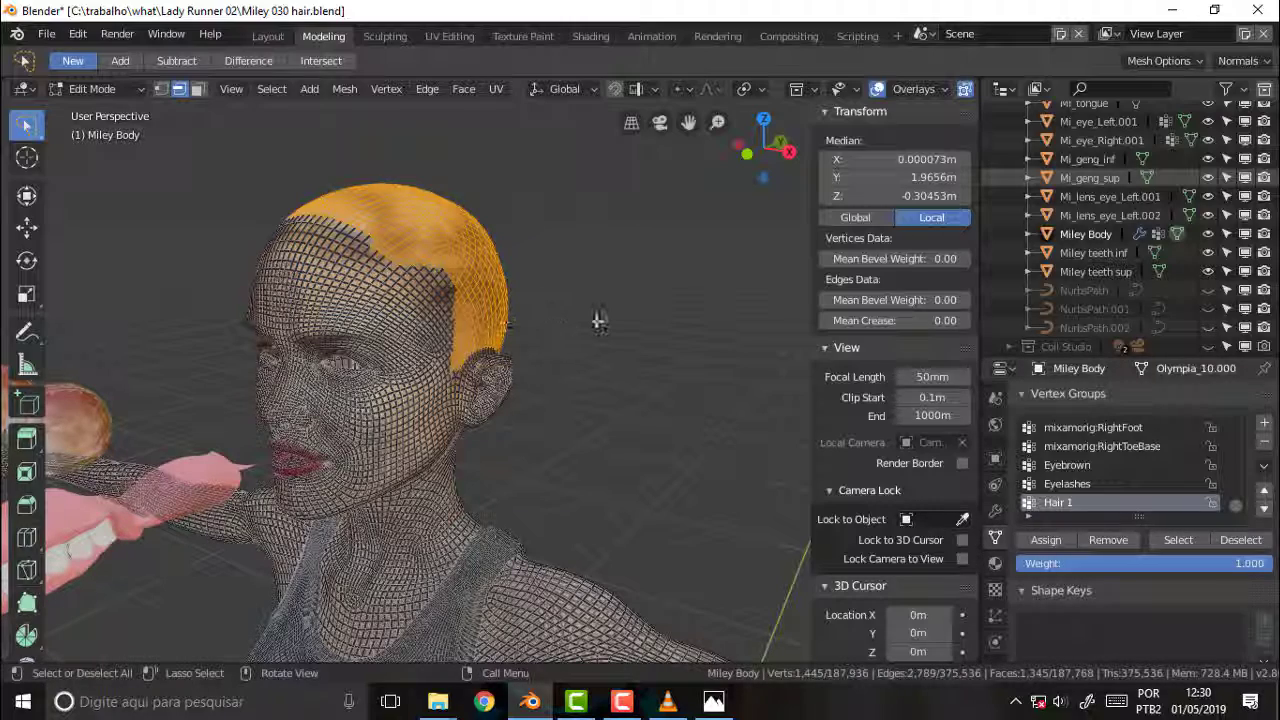
Orbit to a side profile and save the file as Miley 030 hair.blend
{"action": "mouse_move", "coordinate": [596, 321]}
{"action": "middle_mouse_down"}
{"action": "mouse_move", "coordinate": [600, 311]}
{"action": "mouse_move", "coordinate": [243, 329]}
{"action": "mouse_move", "coordinate": [131, 346]}
{"action": "mouse_move", "coordinate": [586, 343]}
{"action": "middle_mouse_up"}
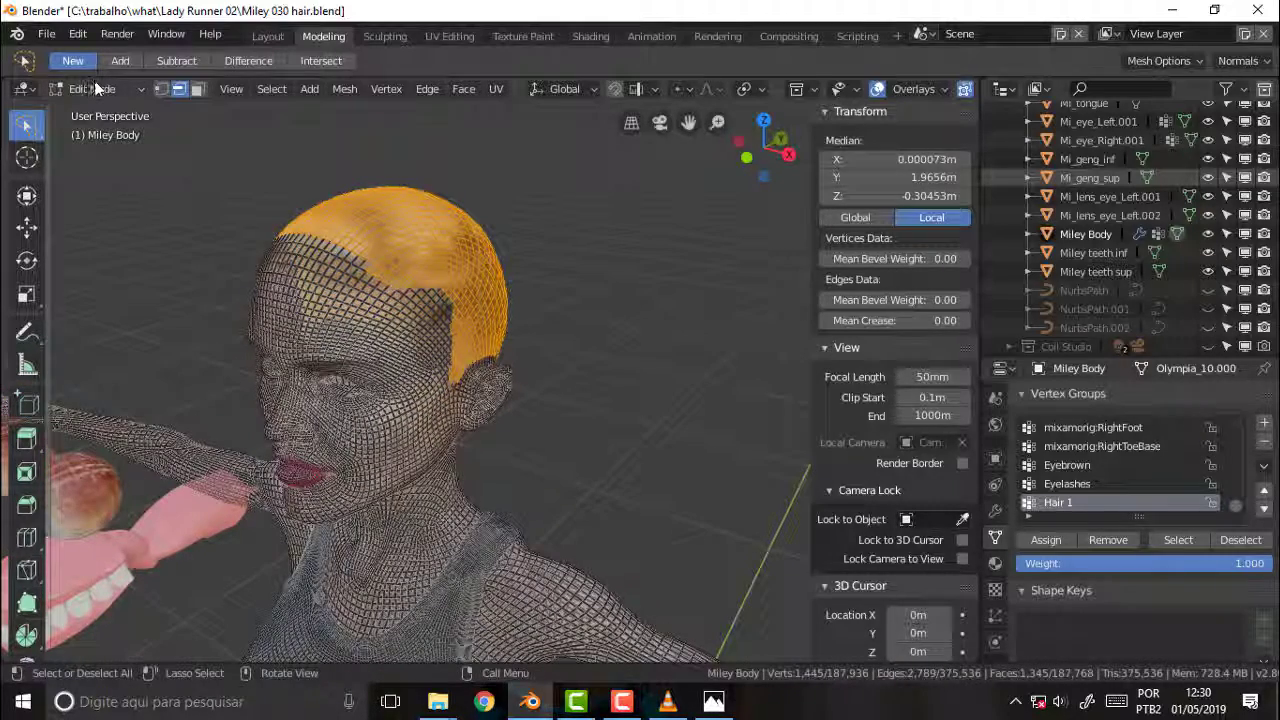
{"action": "left_click", "coordinate": [45, 35]}
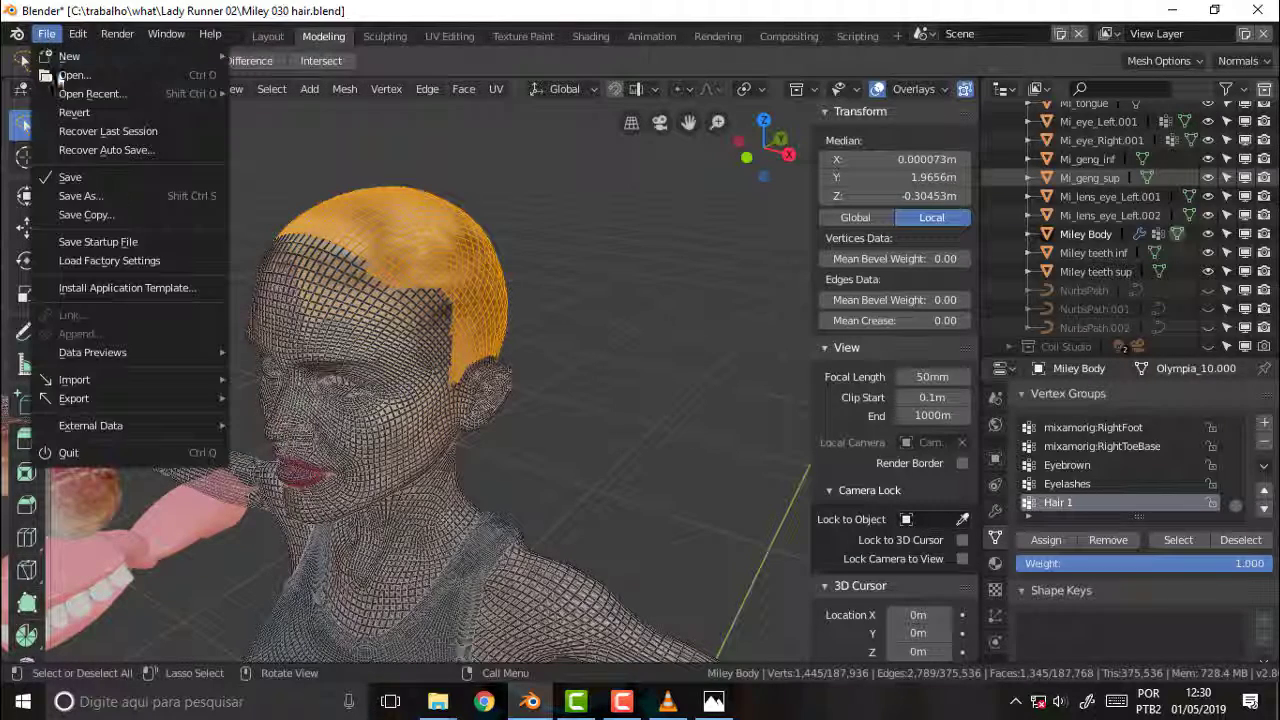
{"action": "left_click", "coordinate": [90, 181]}
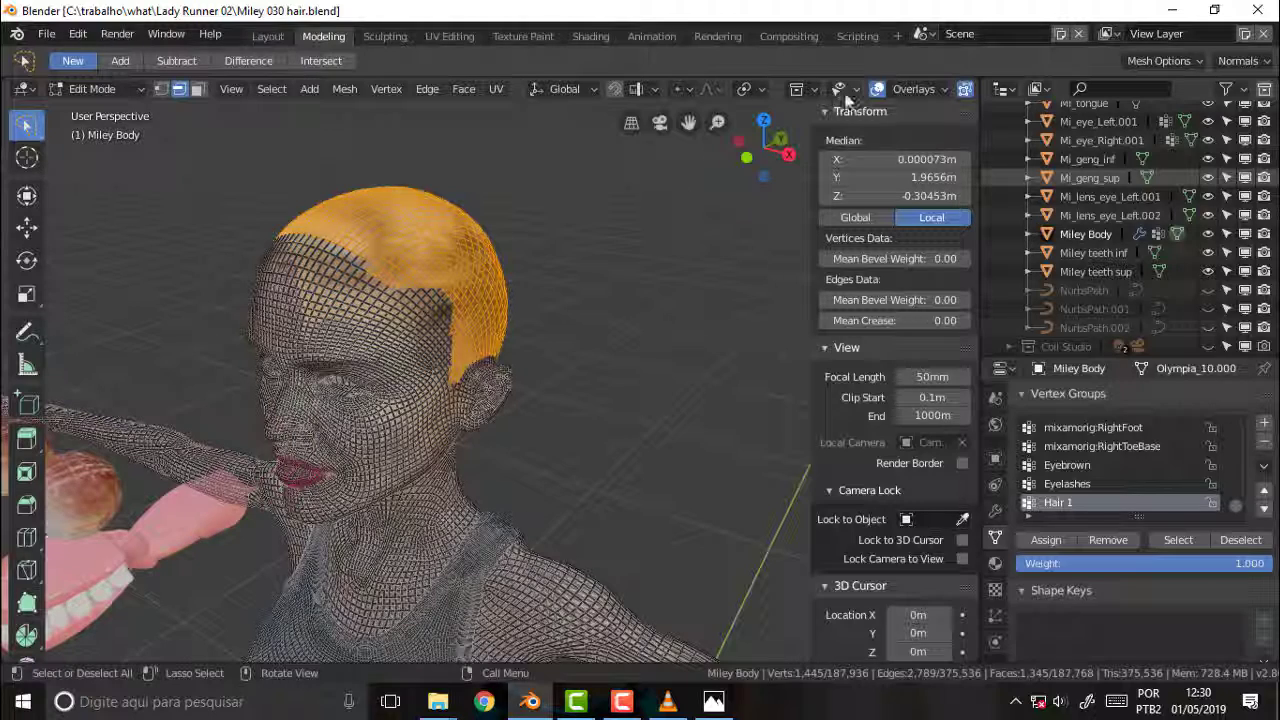
Turn off X-ray and orbit the view to the head's side profile
{"action": "left_click", "coordinate": [964, 88]}
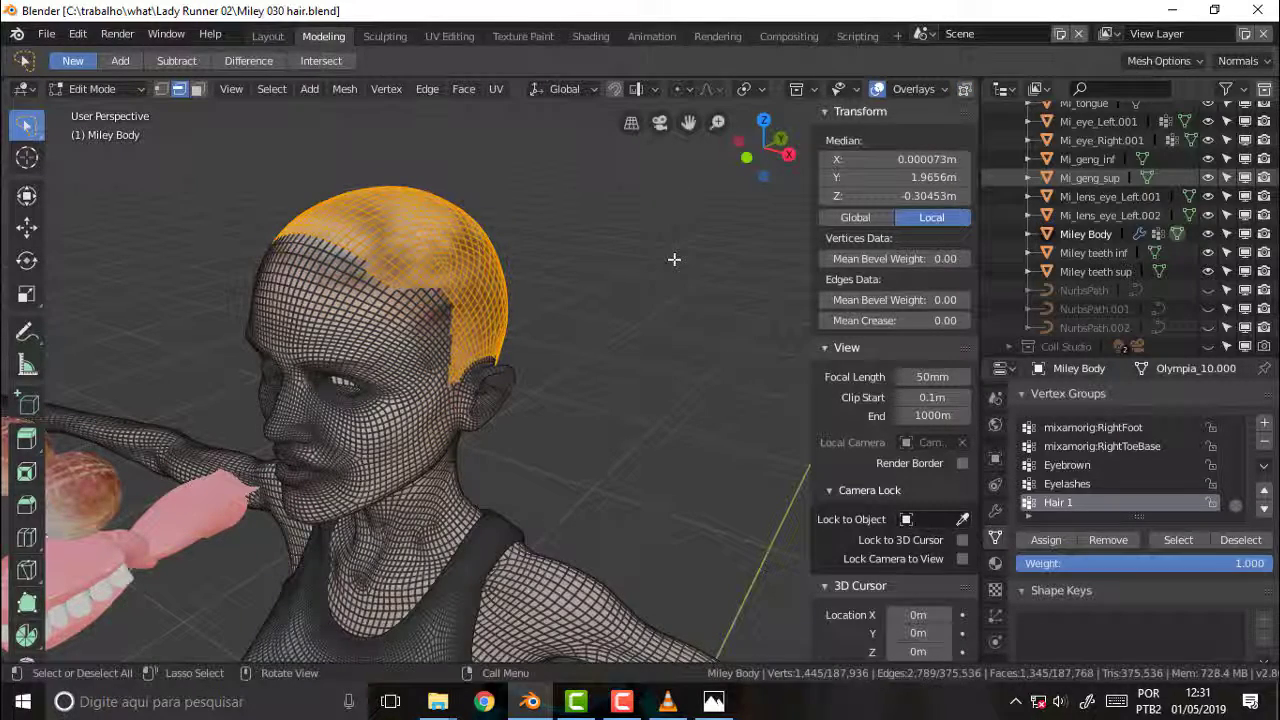
{"action": "middle_click_drag", "start_coordinate": [675, 260], "coordinate": [578, 255]}
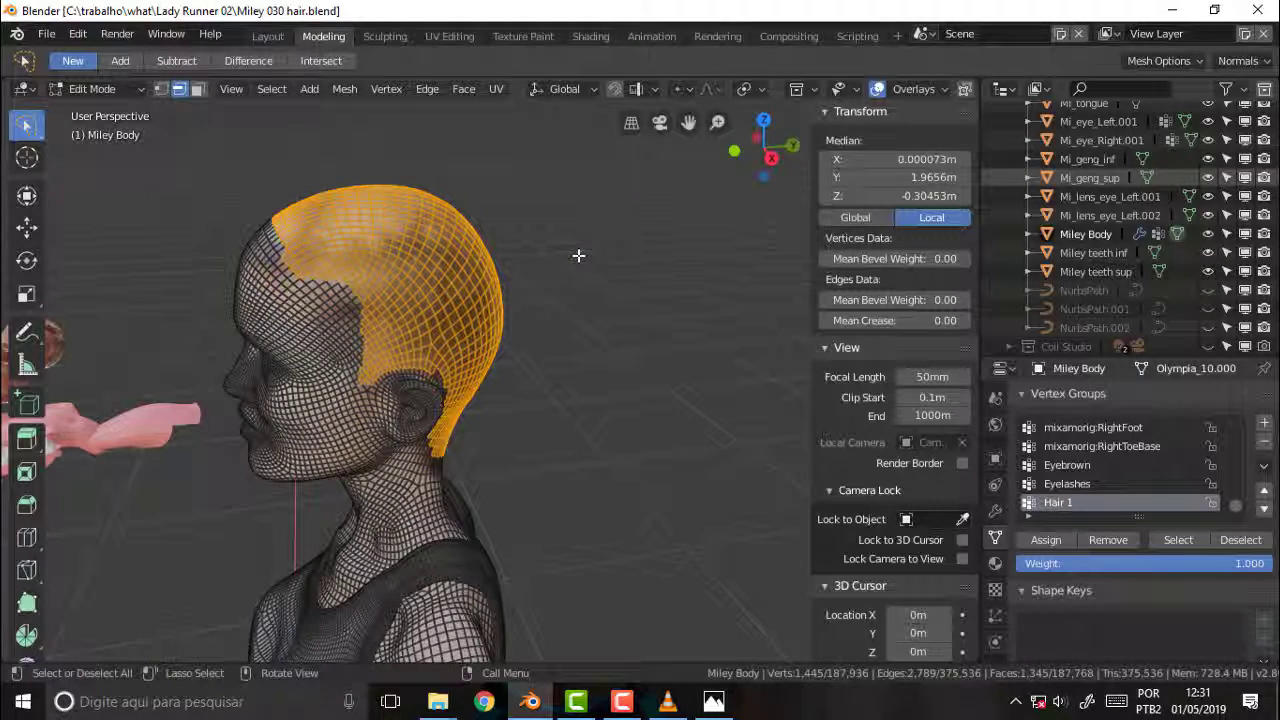
{"action": "scroll", "coordinate": [600, 260], "scroll_direction": "up", "scroll_amount": 1}
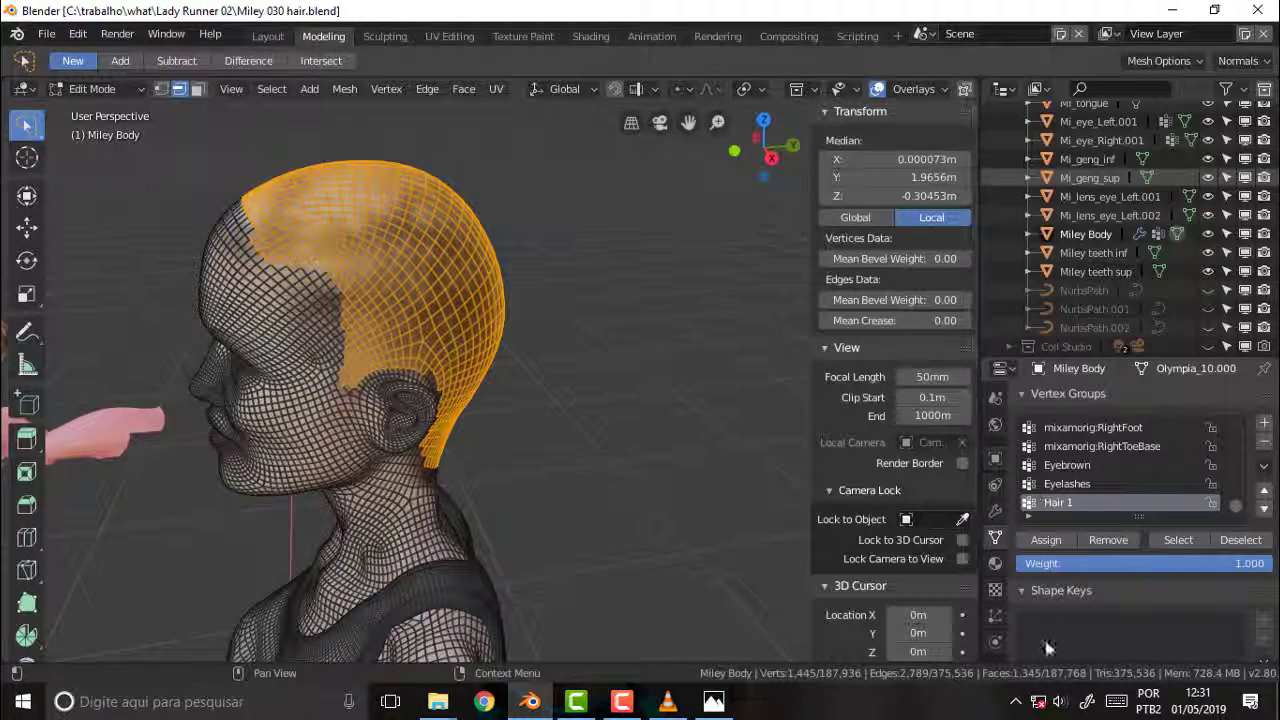
Add ParticleSystem 3 to Miley Body and hide everything except the selected scalp patch
{"action": "left_click", "coordinate": [995, 617]}
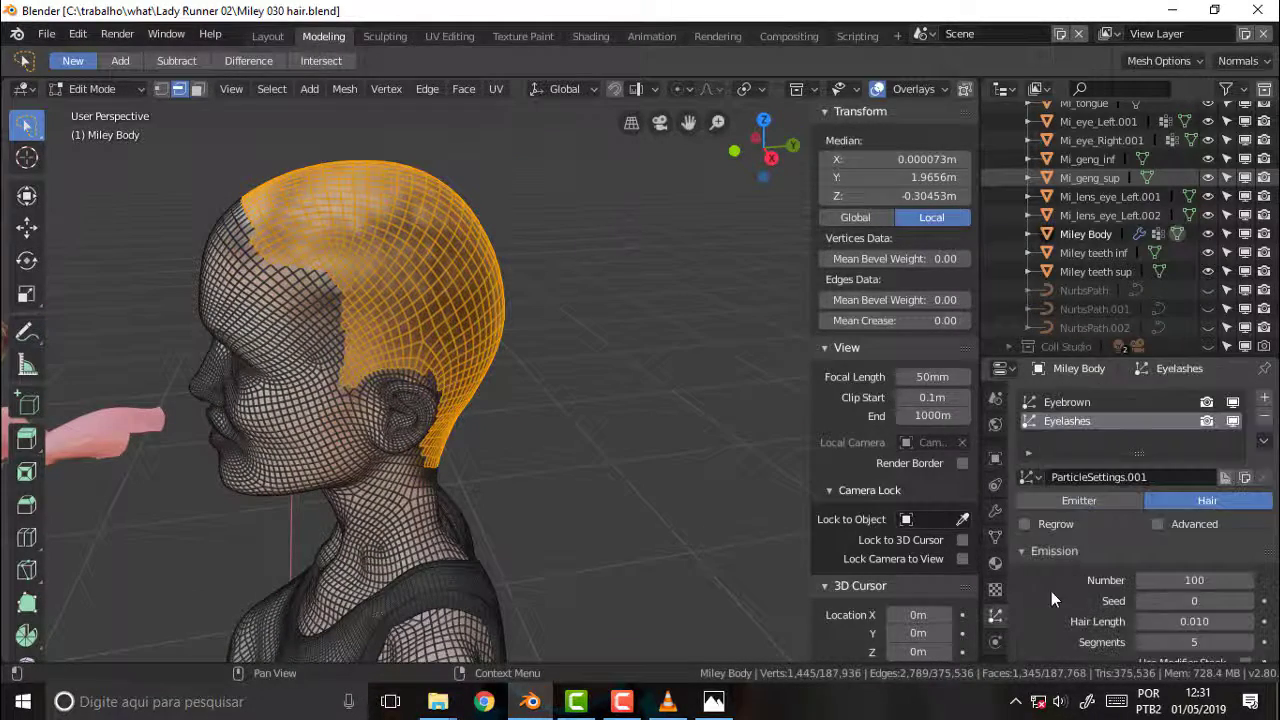
{"action": "left_click", "coordinate": [1264, 398]}
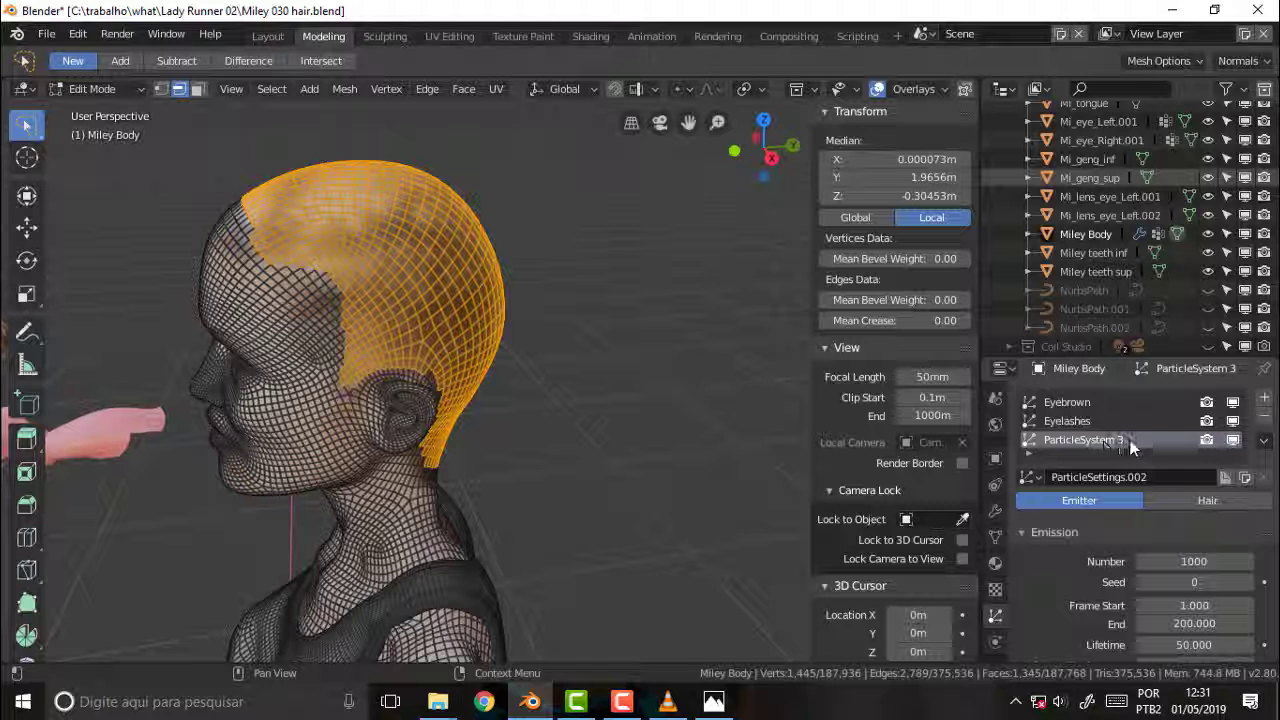
{"action": "double_click", "coordinate": [1016, 440]}
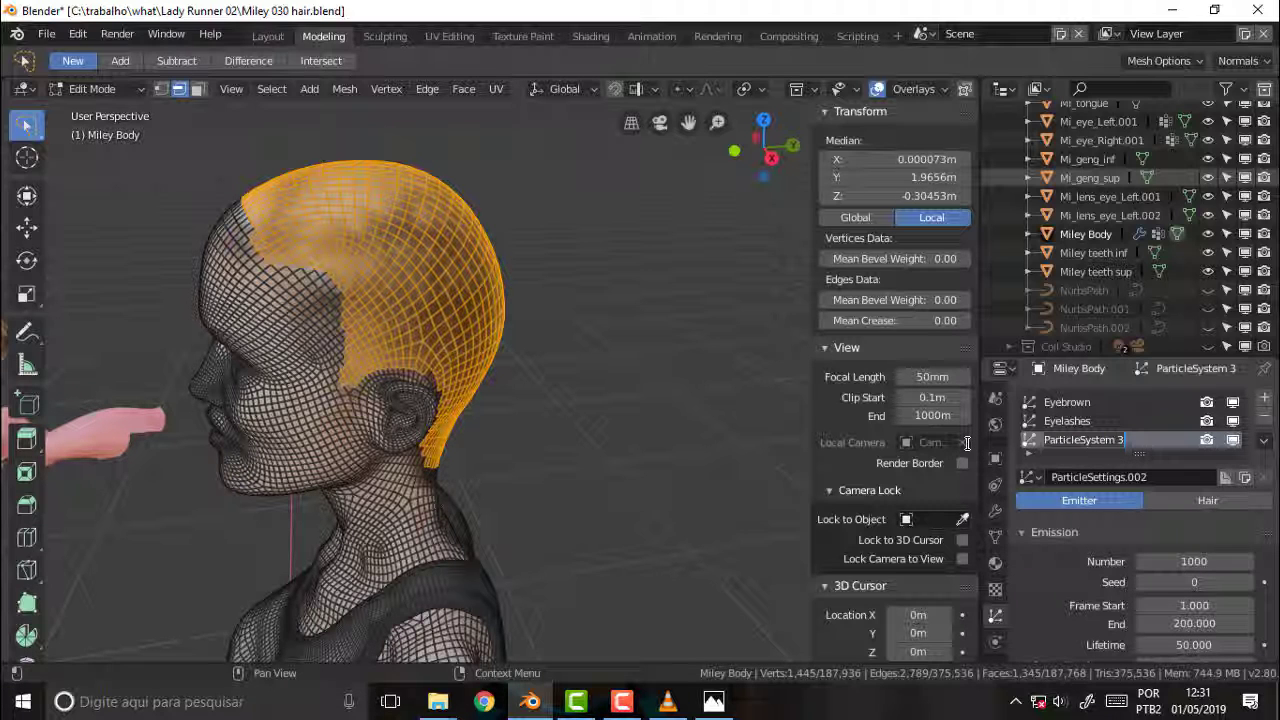
{"action": "key", "text": "Return"}
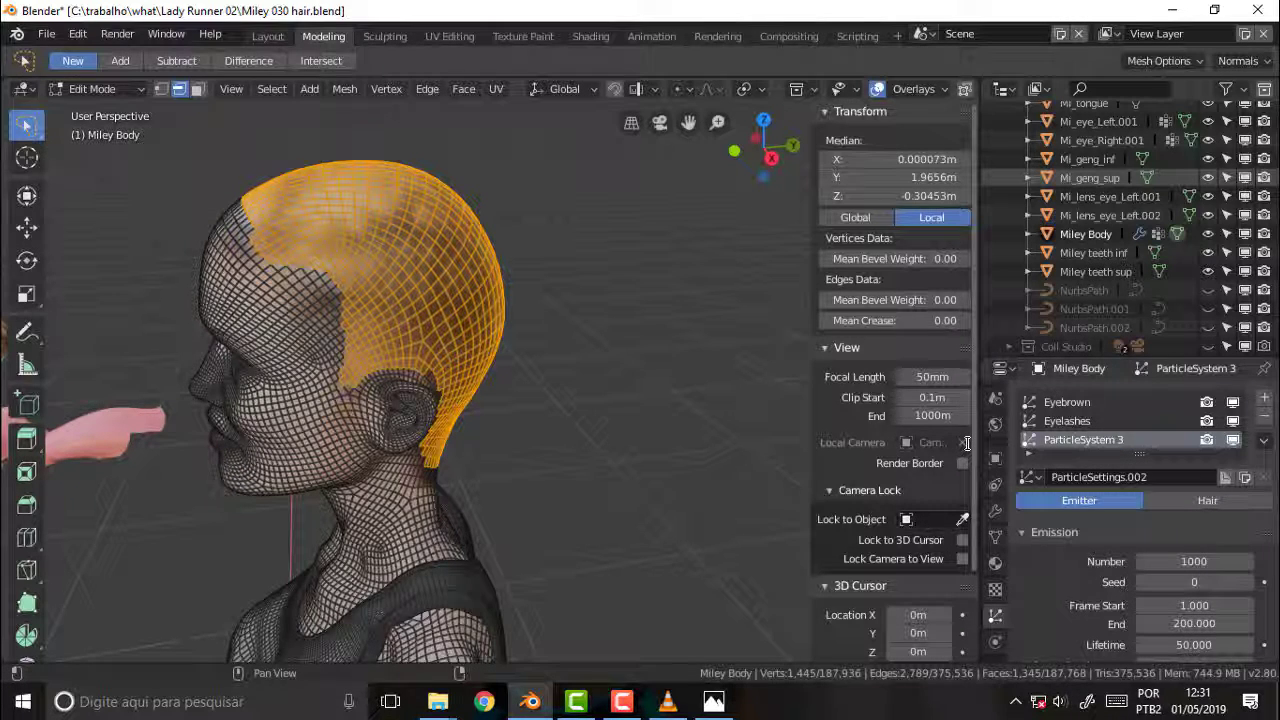
{"action": "key", "text": "shift+h"}
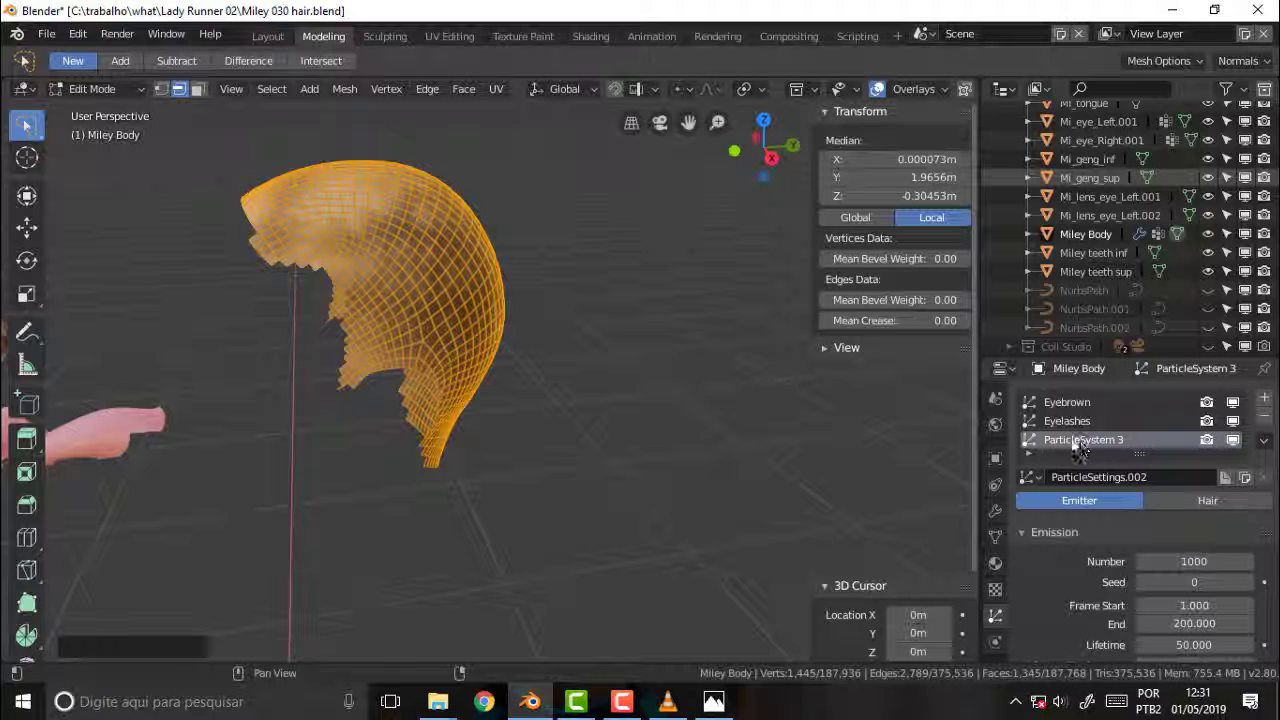
Trial-inset and thicken the scalp faces while comparing with the hairstyle reference photo
{"action": "key", "text": "i"}
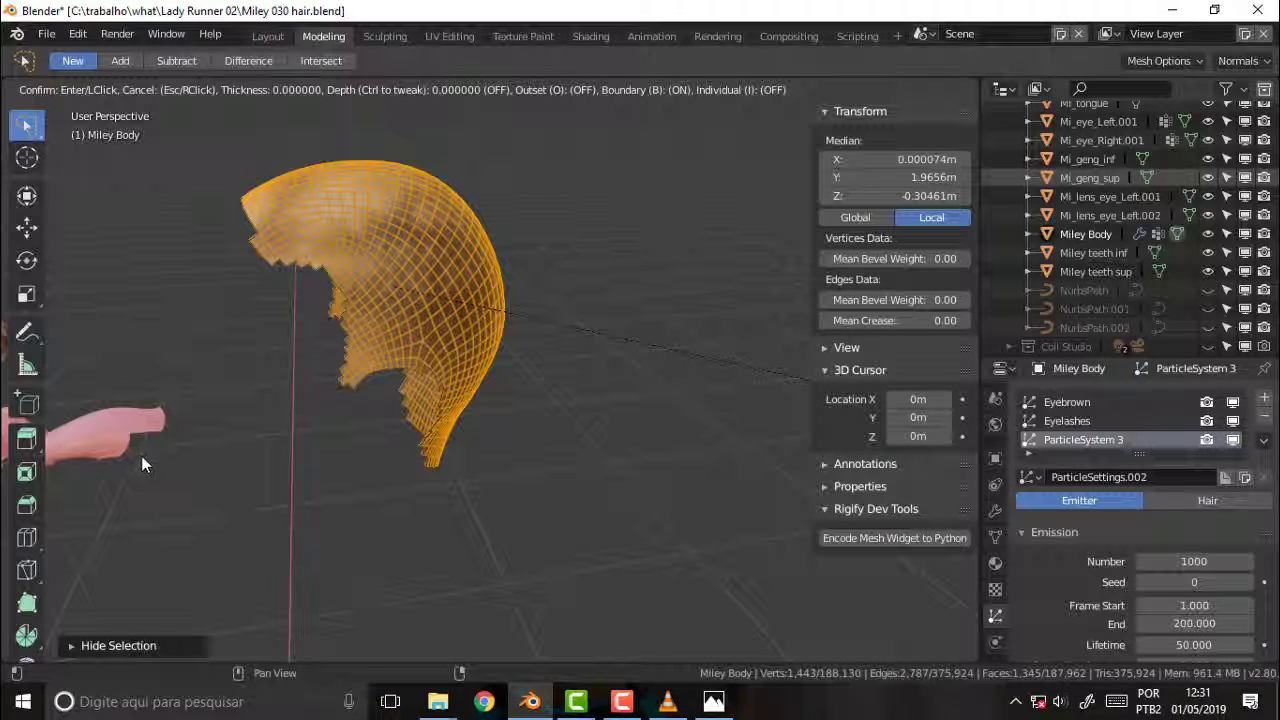
{"action": "key", "text": "ctrl"}
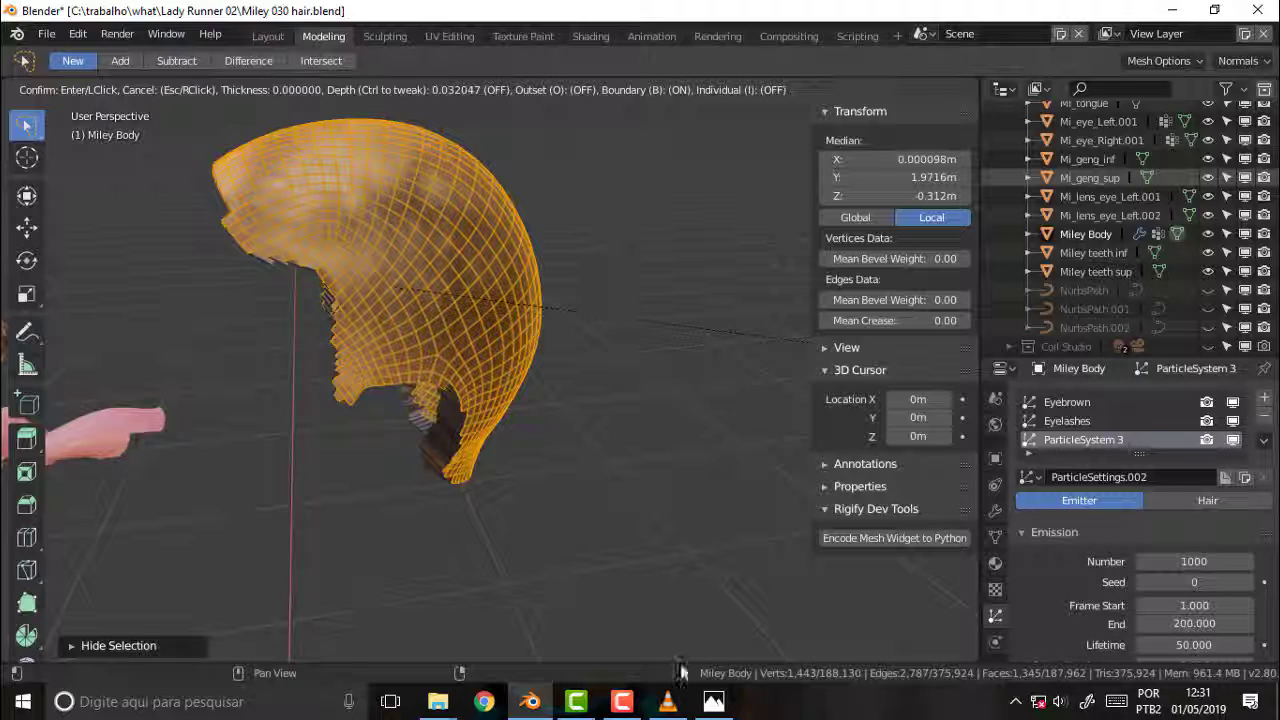
{"action": "left_click", "coordinate": [713, 701]}
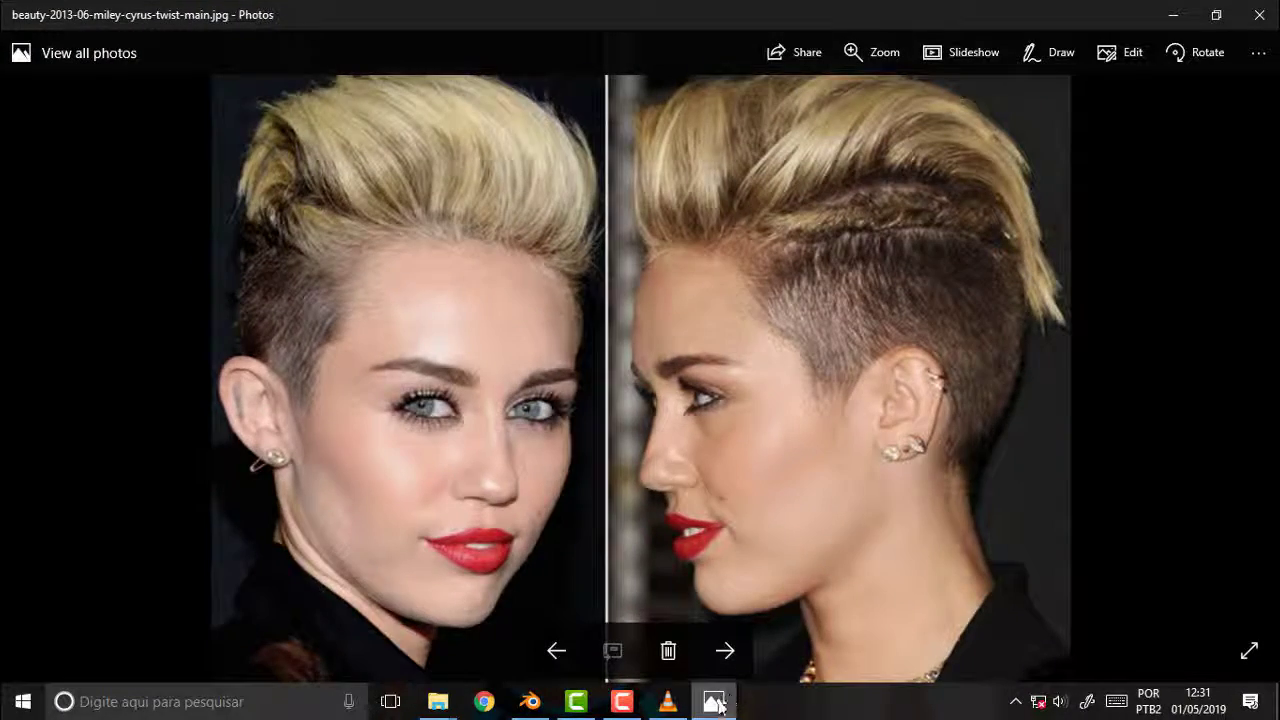
{"action": "left_click", "coordinate": [716, 703]}
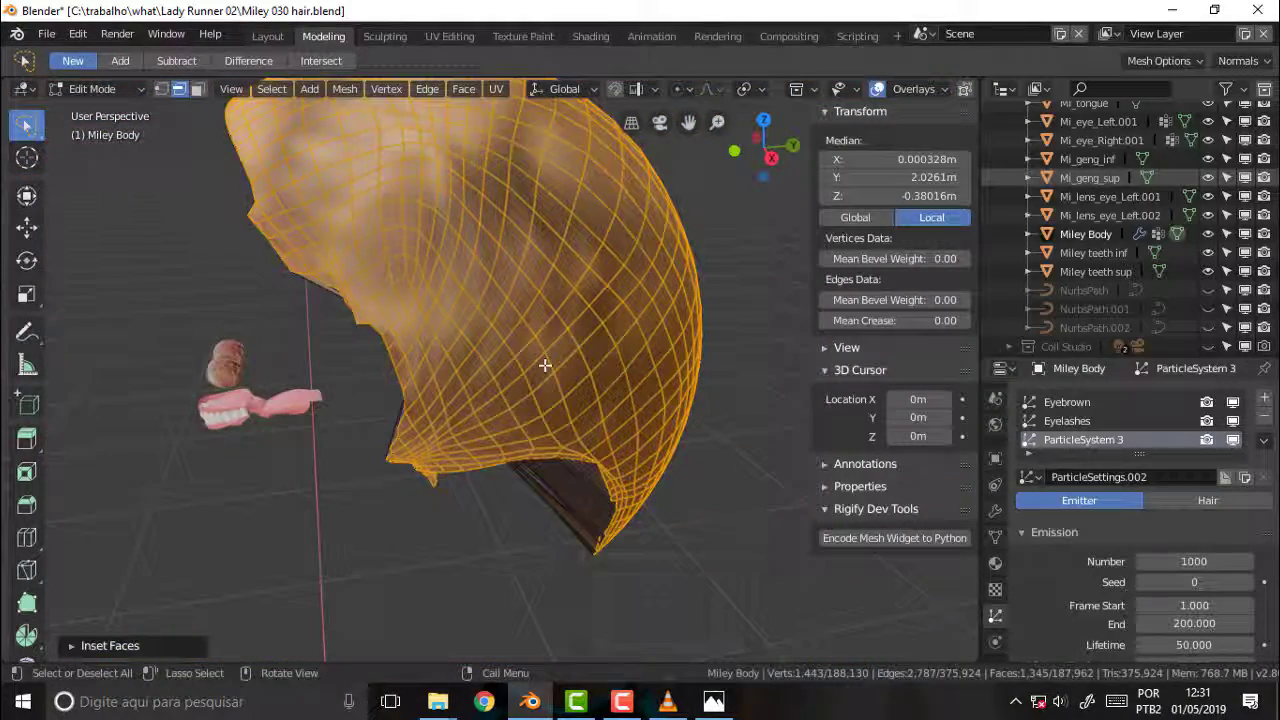
{"action": "scroll", "coordinate": [545, 365], "scroll_direction": "down", "scroll_amount": 1}
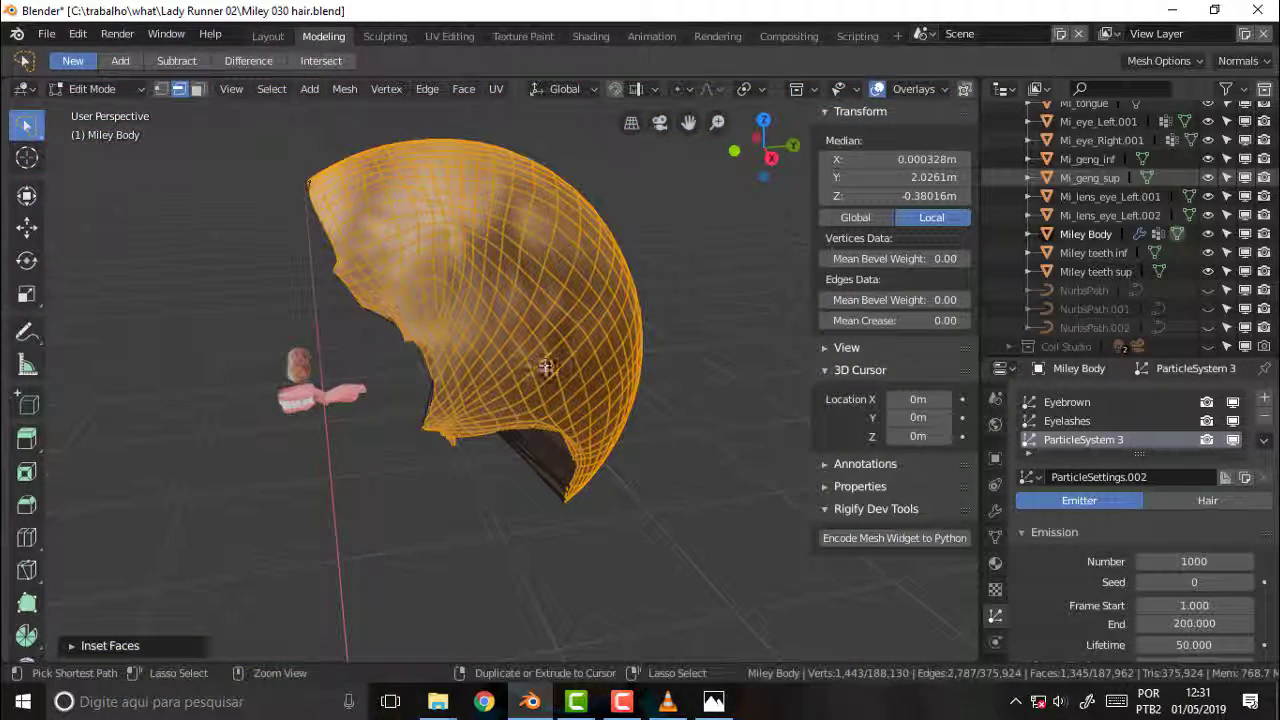
Undo the scalp inset, reveal the hidden body mesh, and orbit toward the back of the head
{"action": "key", "text": "ctrl+z"}
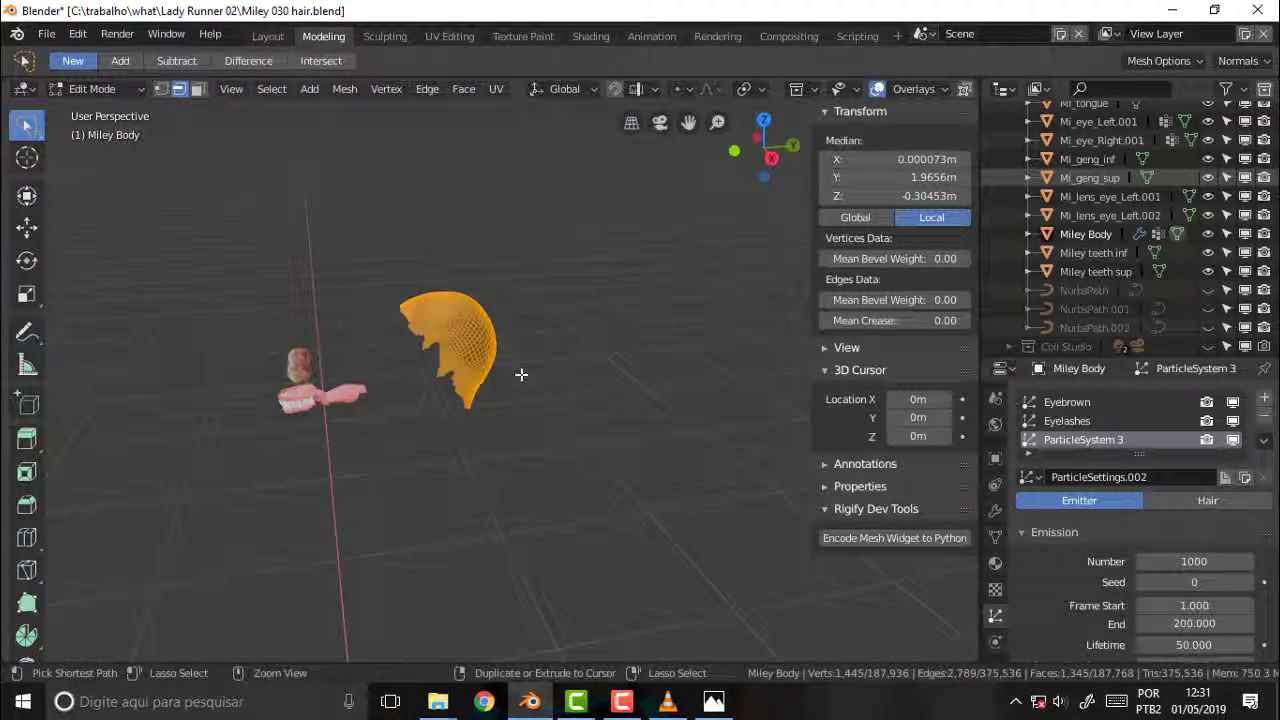
{"action": "key", "text": "ctrl+z"}
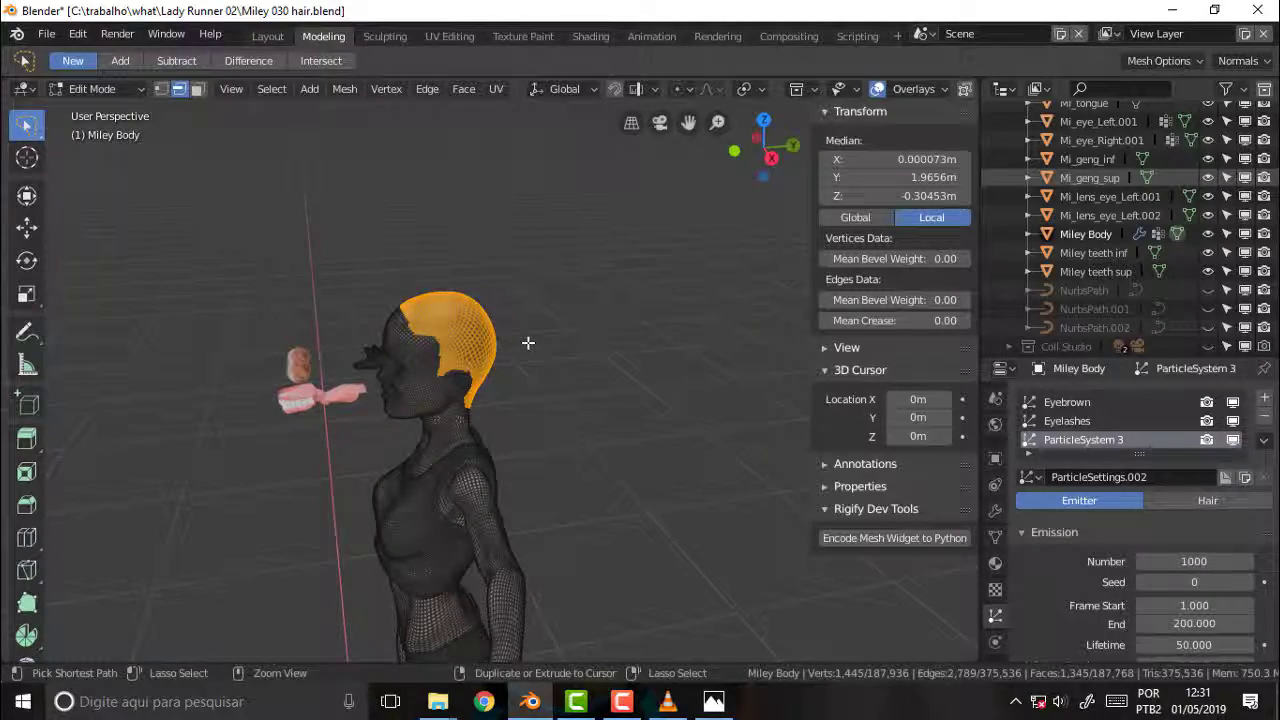
{"action": "scroll", "coordinate": [528, 343], "scroll_direction": "up", "scroll_amount": 2}
{"action": "scroll", "coordinate": [528, 343], "scroll_direction": "up", "scroll_amount": 1}
{"action": "scroll", "coordinate": [528, 343], "scroll_direction": "up", "scroll_amount": 2}
{"action": "mouse_move", "coordinate": [528, 343]}
{"action": "middle_mouse_down"}
{"action": "mouse_move", "coordinate": [405, 316]}
{"action": "mouse_move", "coordinate": [700, 318]}
{"action": "middle_mouse_up"}
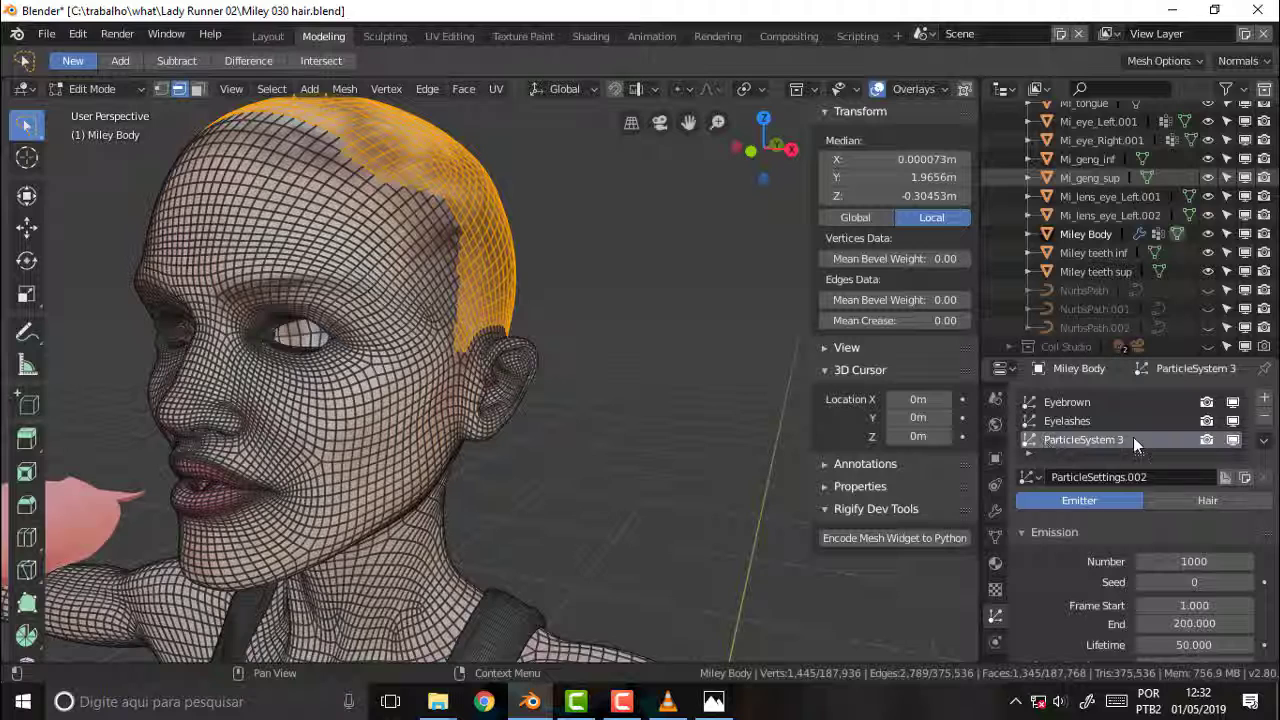
Rename ParticleSystem 3 to 'Hair 1' in the particle list
{"action": "double_click", "coordinate": [1045, 440]}
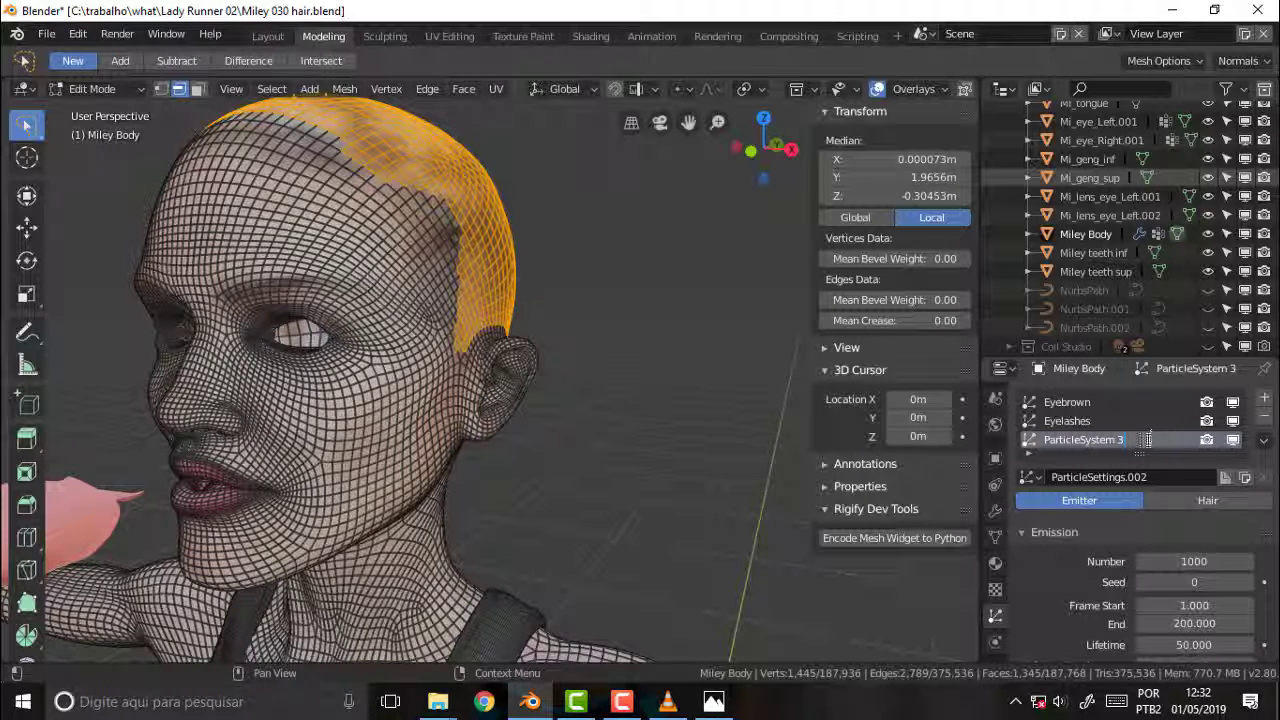
{"action": "type", "text": "H"}
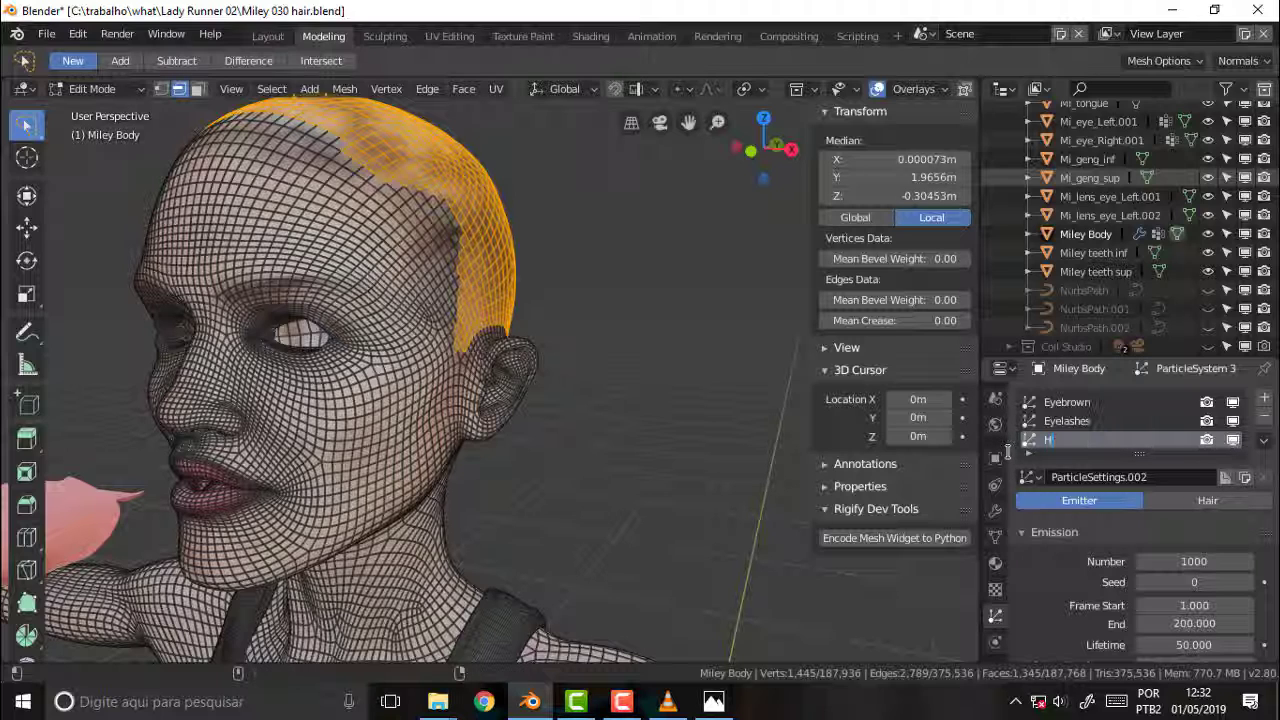
{"action": "type", "text": "a"}
{"action": "type", "text": "ie"}
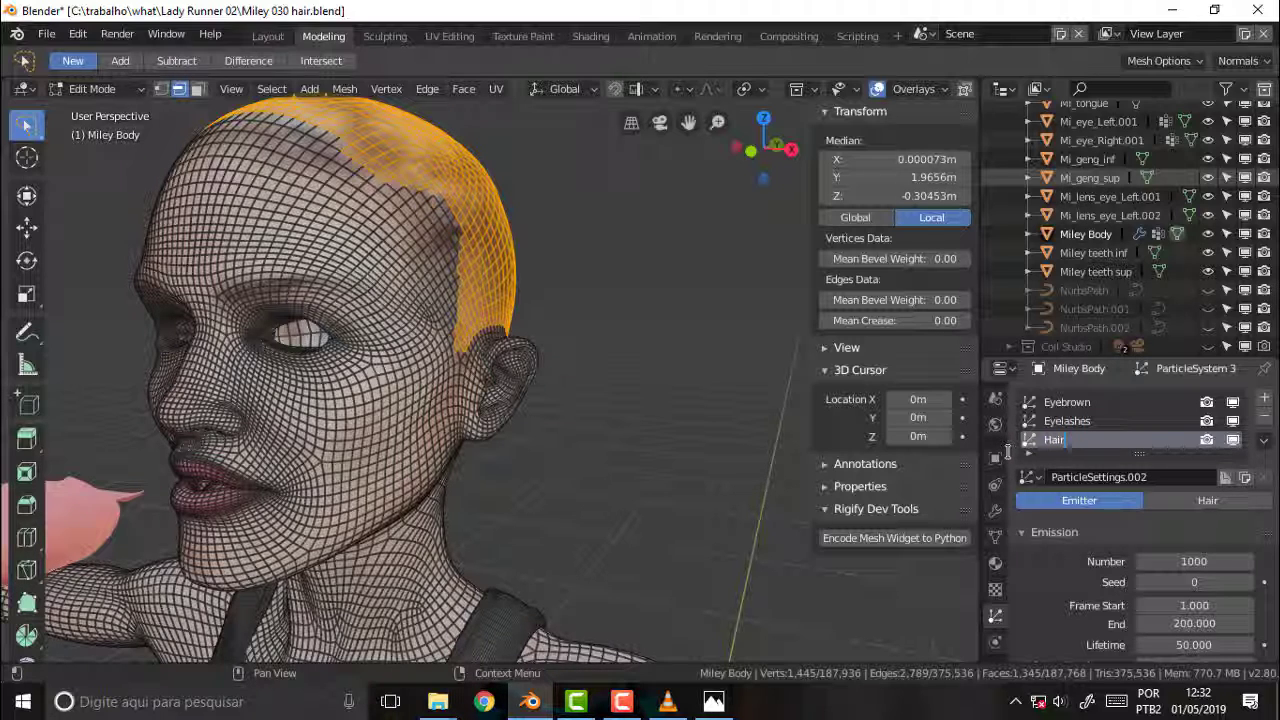
{"action": "type", "text": " 1"}
Confirm the name Hair 1 and make the particle system a Hair type
{"action": "key", "text": "Return"}
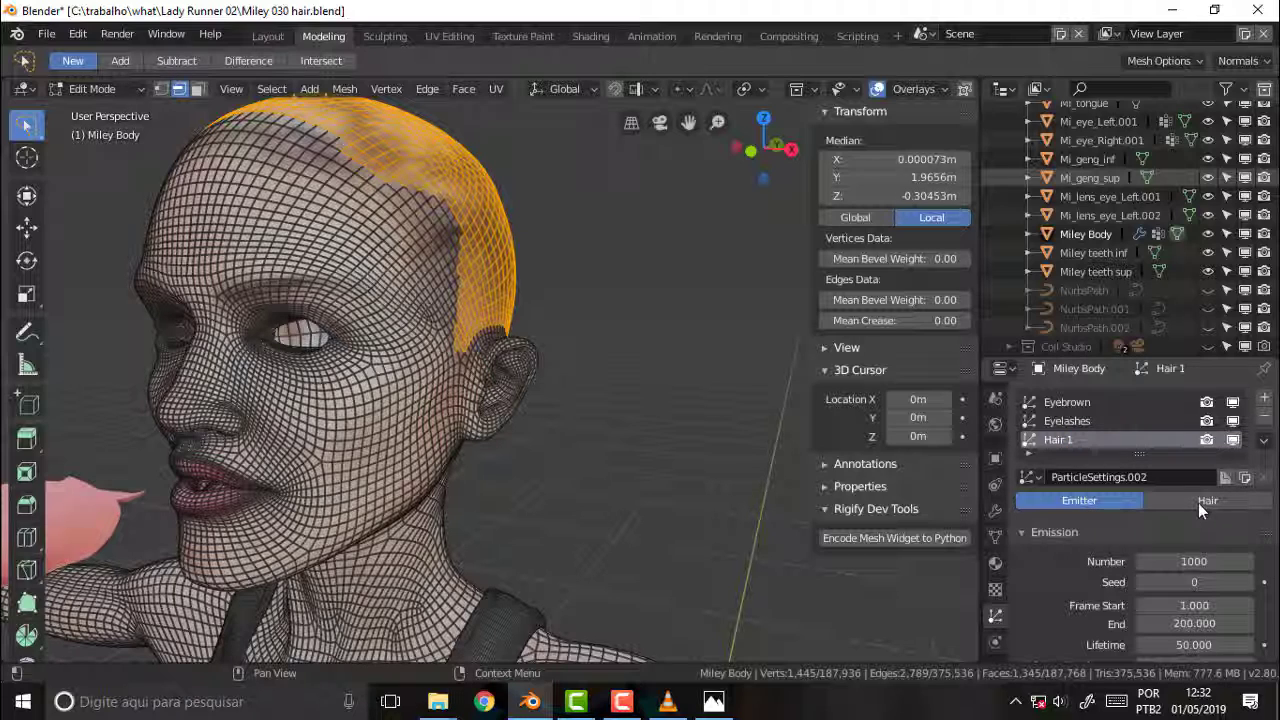
{"action": "left_click", "coordinate": [1207, 500]}
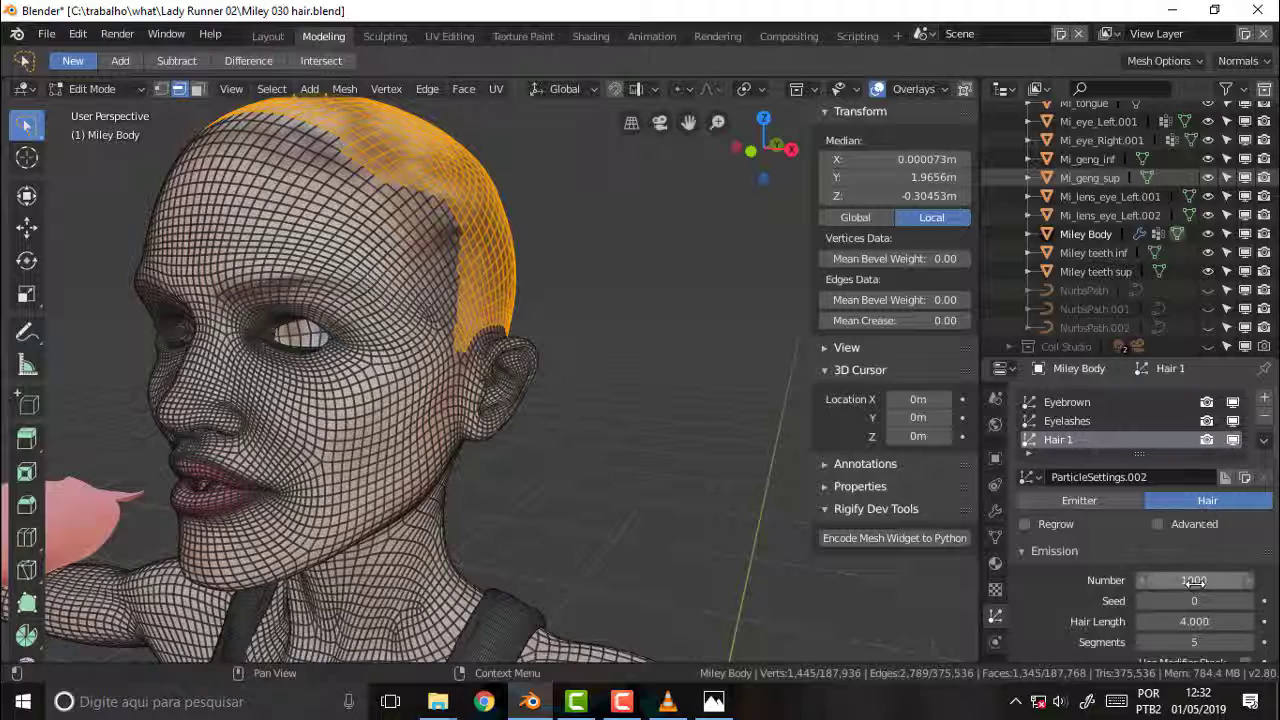
{"action": "scroll", "coordinate": [1185, 455], "scroll_direction": "down", "scroll_amount": 5}
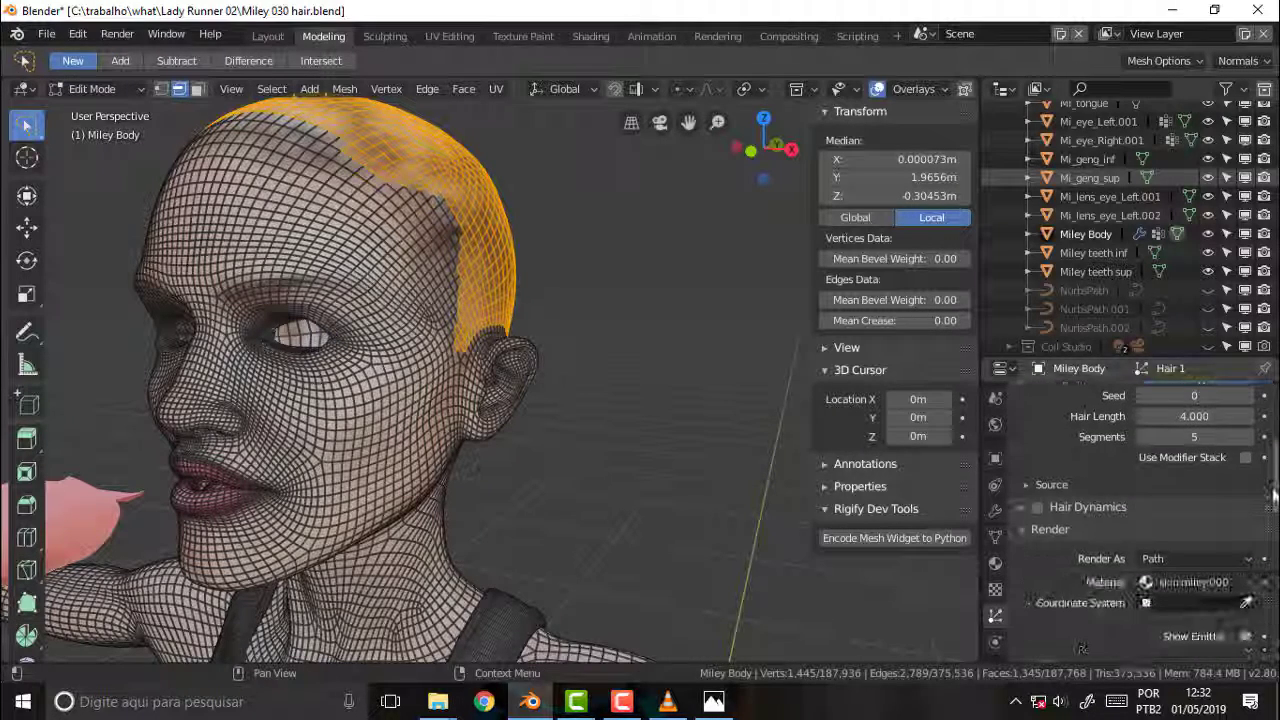
{"action": "scroll", "coordinate": [1190, 460], "scroll_direction": "up", "scroll_amount": 2}
Set the hair count to 500 with a hair length of 1.000
{"action": "left_click", "coordinate": [1191, 462]}
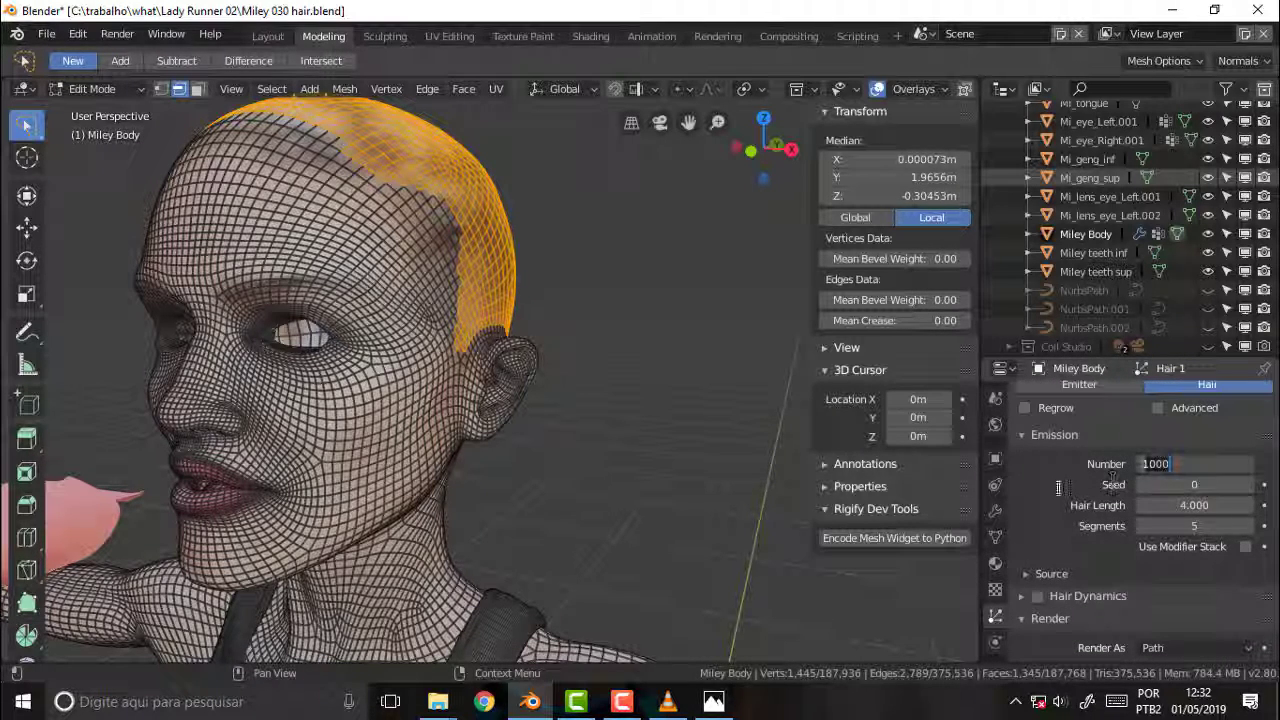
{"action": "type", "text": "500"}
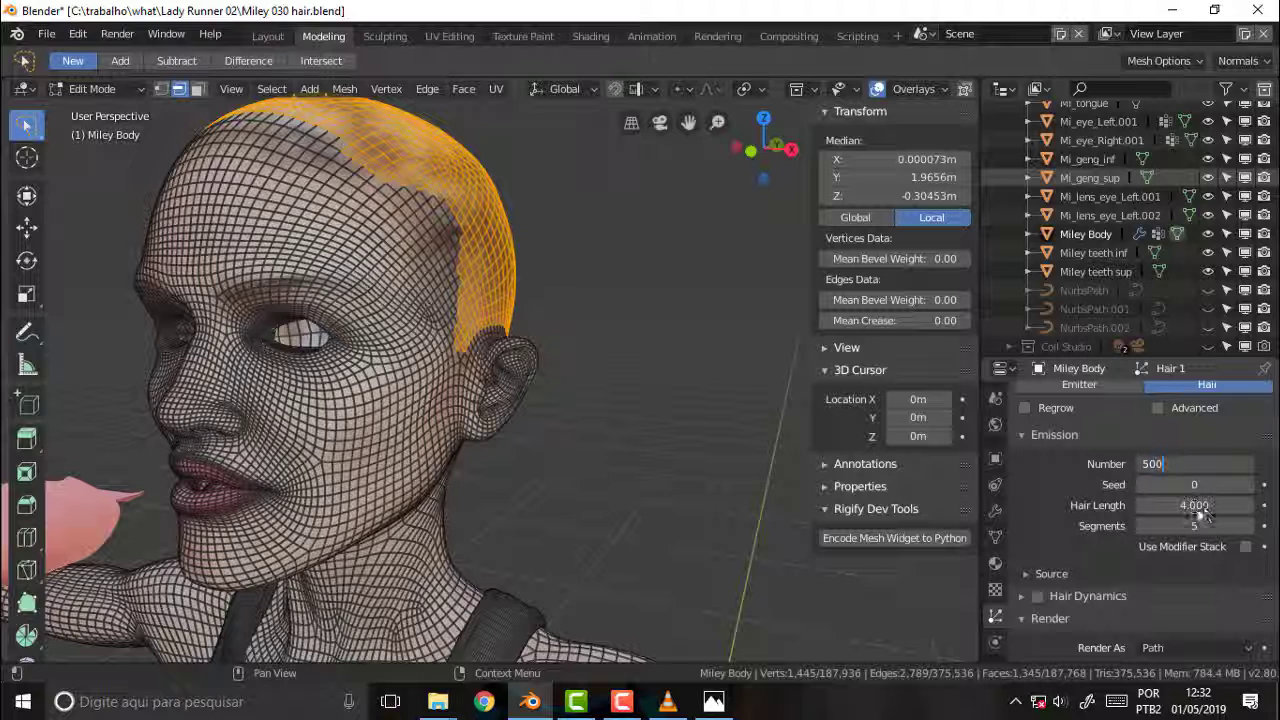
{"action": "key", "text": "Return"}
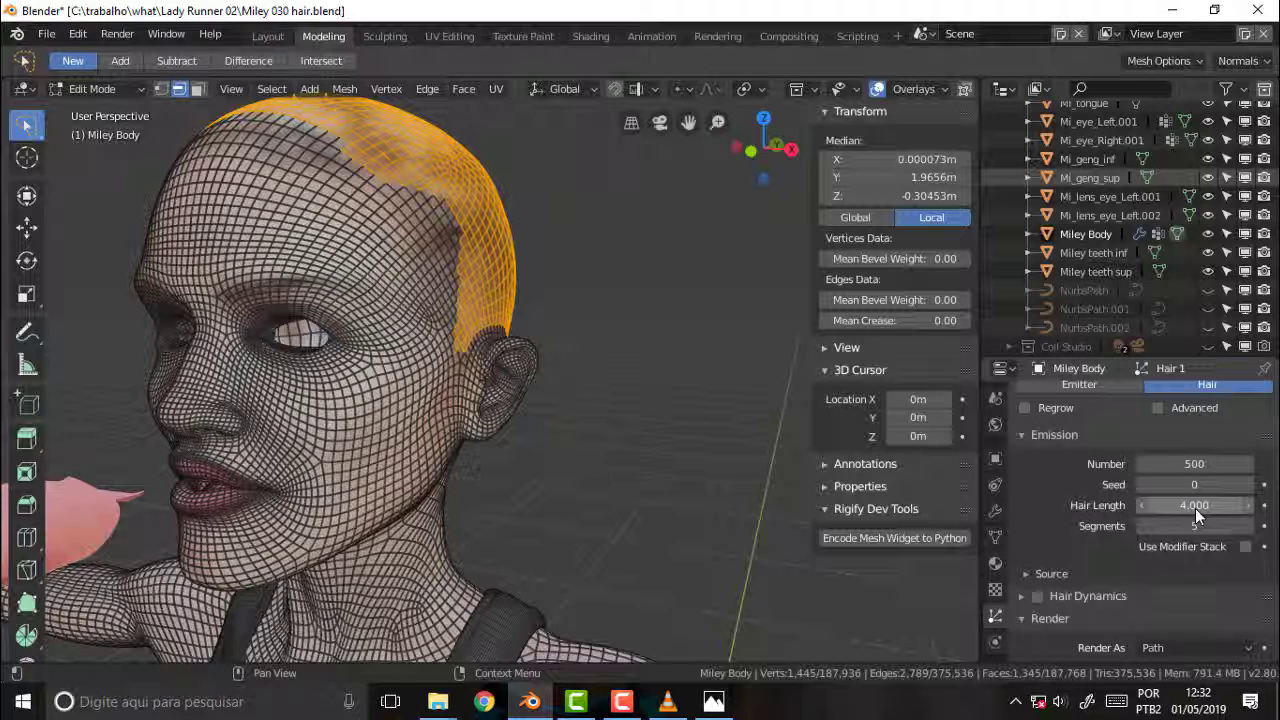
{"action": "left_click", "coordinate": [1195, 508]}
{"action": "key", "text": "Return"}
{"action": "left_click_drag", "start_coordinate": [1276, 453], "coordinate": [1276, 501]}
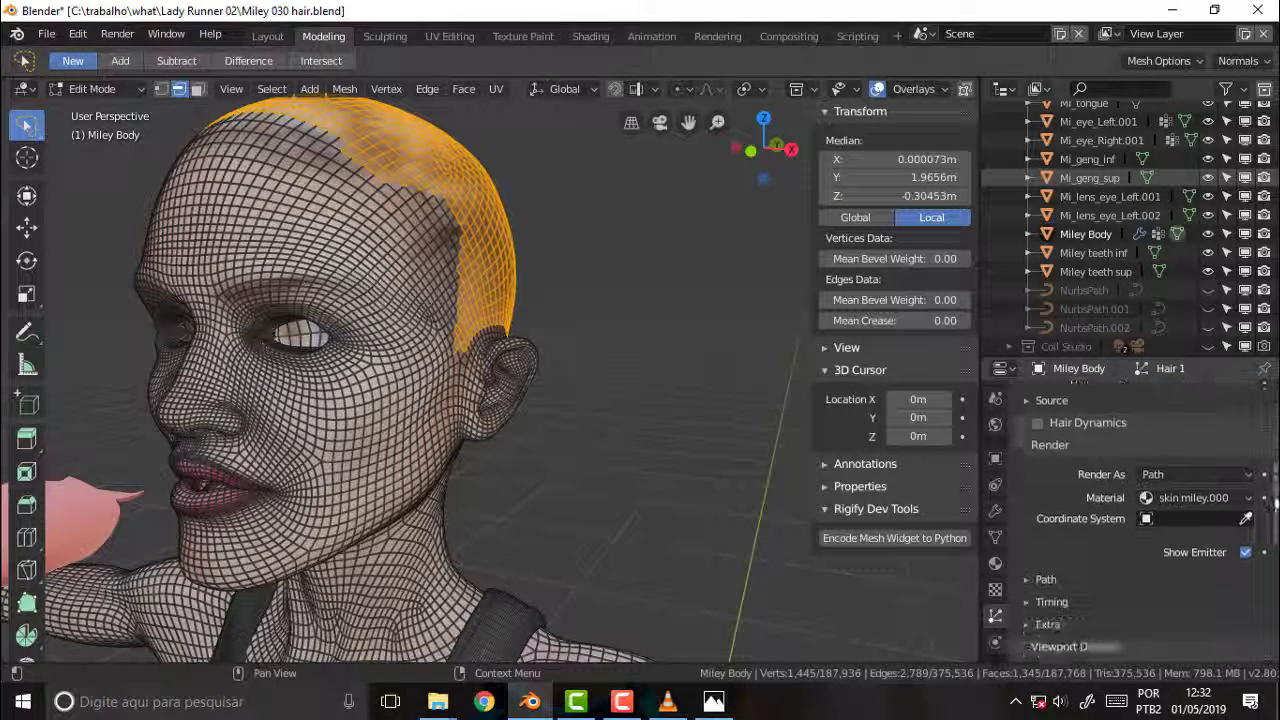
Assign the Hair material to the strands and set their root radius to 0.15
{"action": "left_click", "coordinate": [1248, 488]}
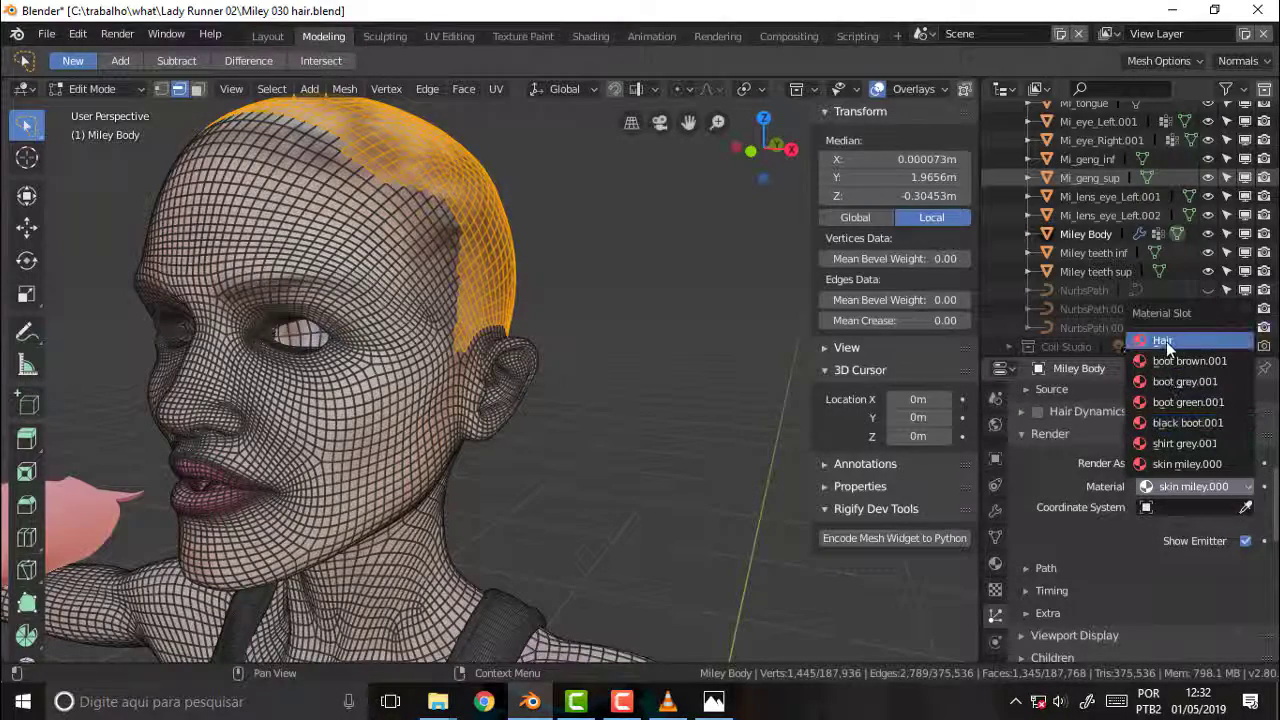
{"action": "key", "text": "Return"}
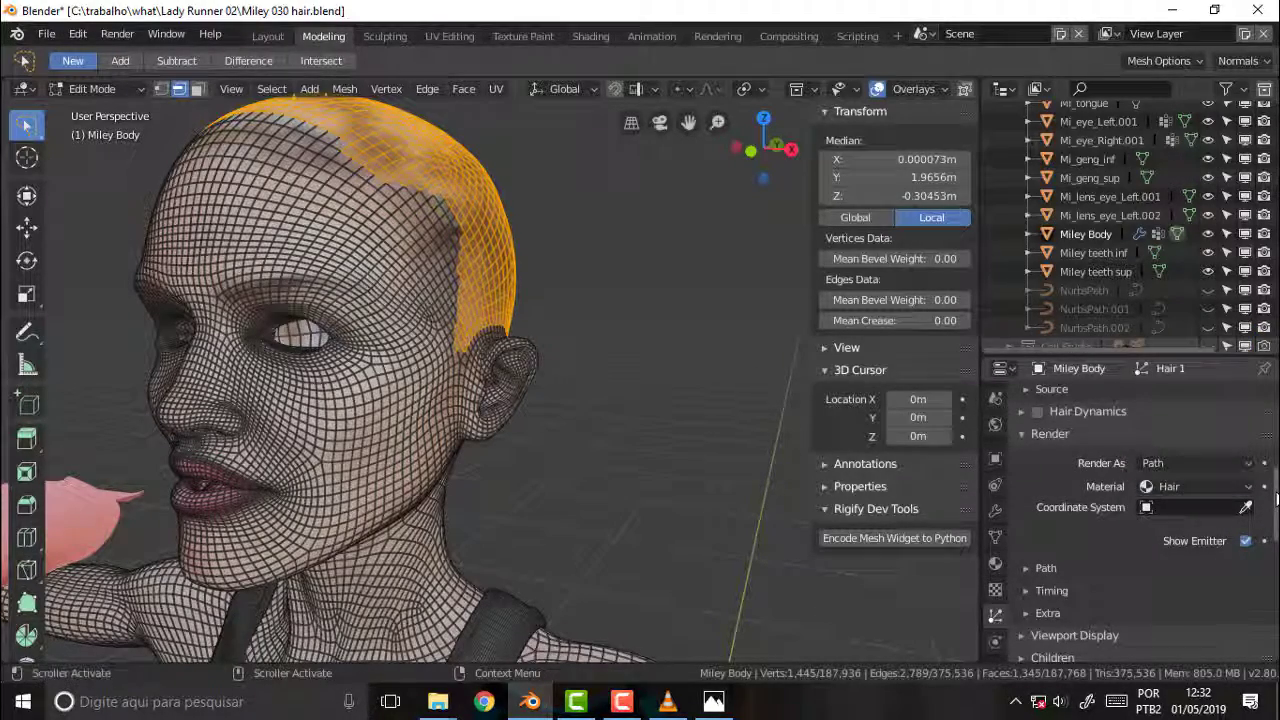
{"action": "left_click_drag", "start_coordinate": [1277, 508], "coordinate": [1277, 565]}
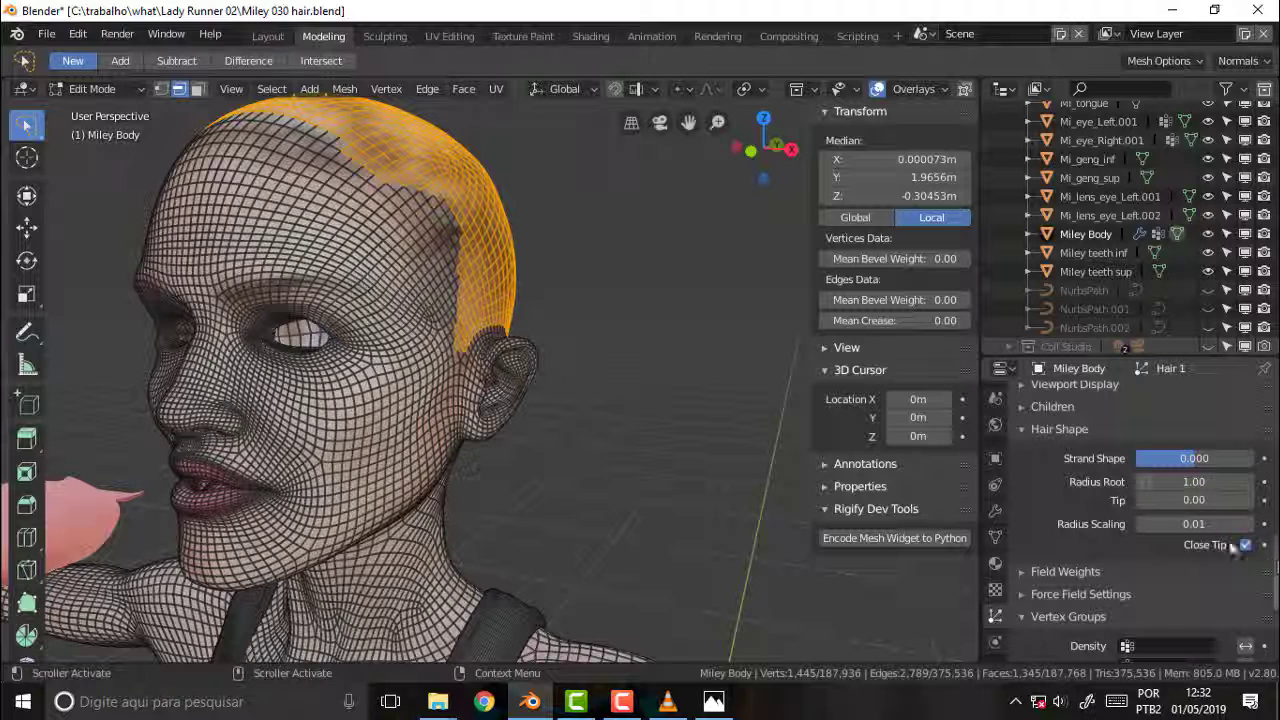
{"action": "left_click", "coordinate": [1190, 481]}
{"action": "type", "text": ".15"}
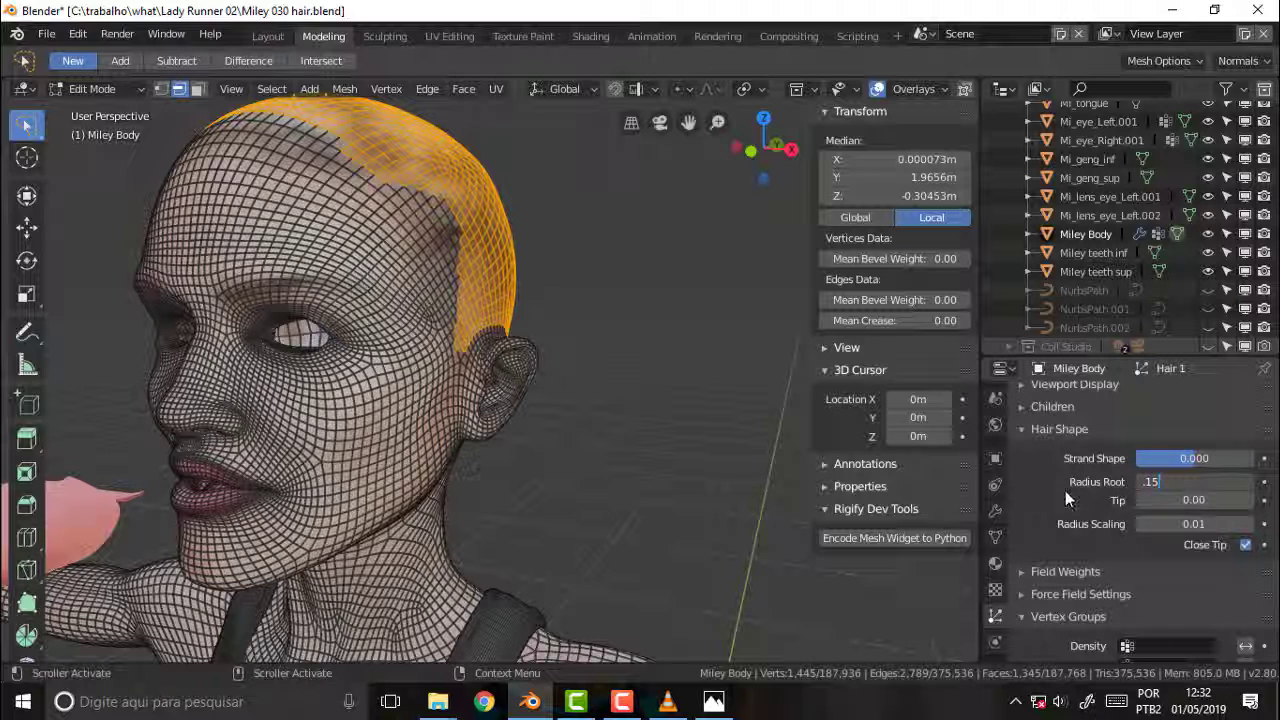
{"action": "key", "text": "Return"}
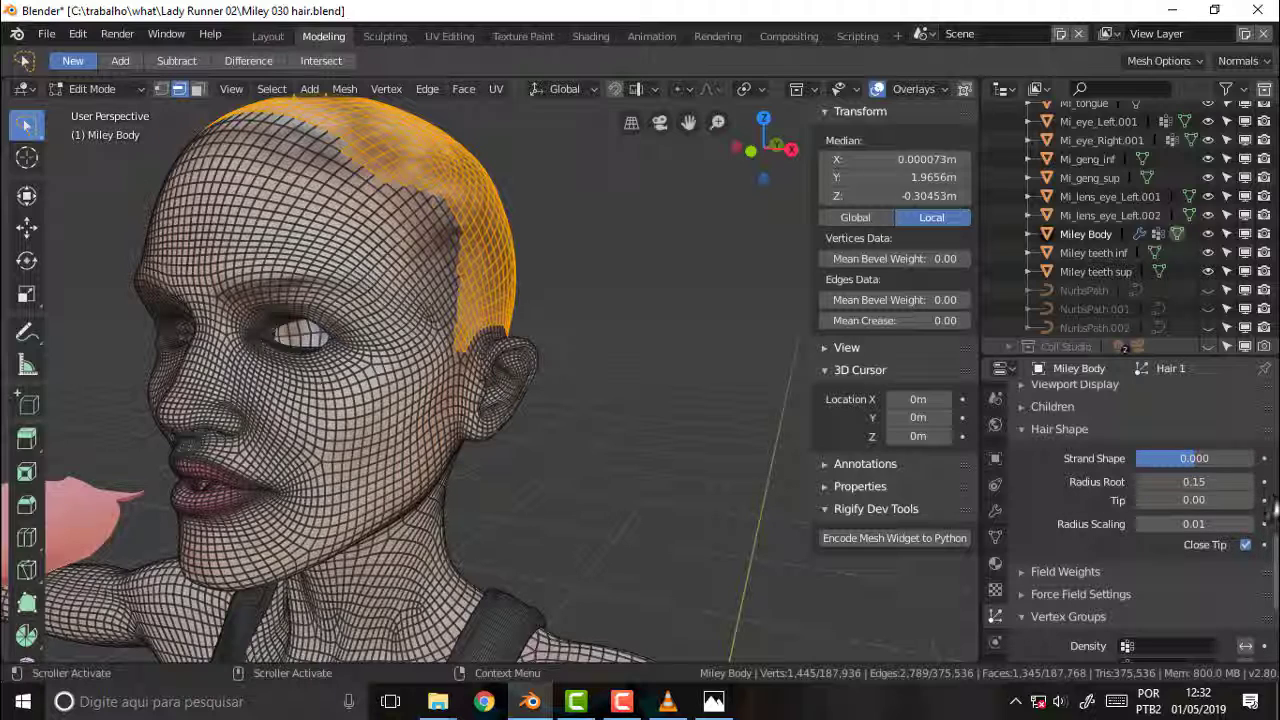
{"action": "scroll", "coordinate": [1276, 508], "scroll_direction": "down", "scroll_amount": 5}
Use the Hair 1 vertex group for both hair Density and Length
{"action": "left_click", "coordinate": [1127, 478]}
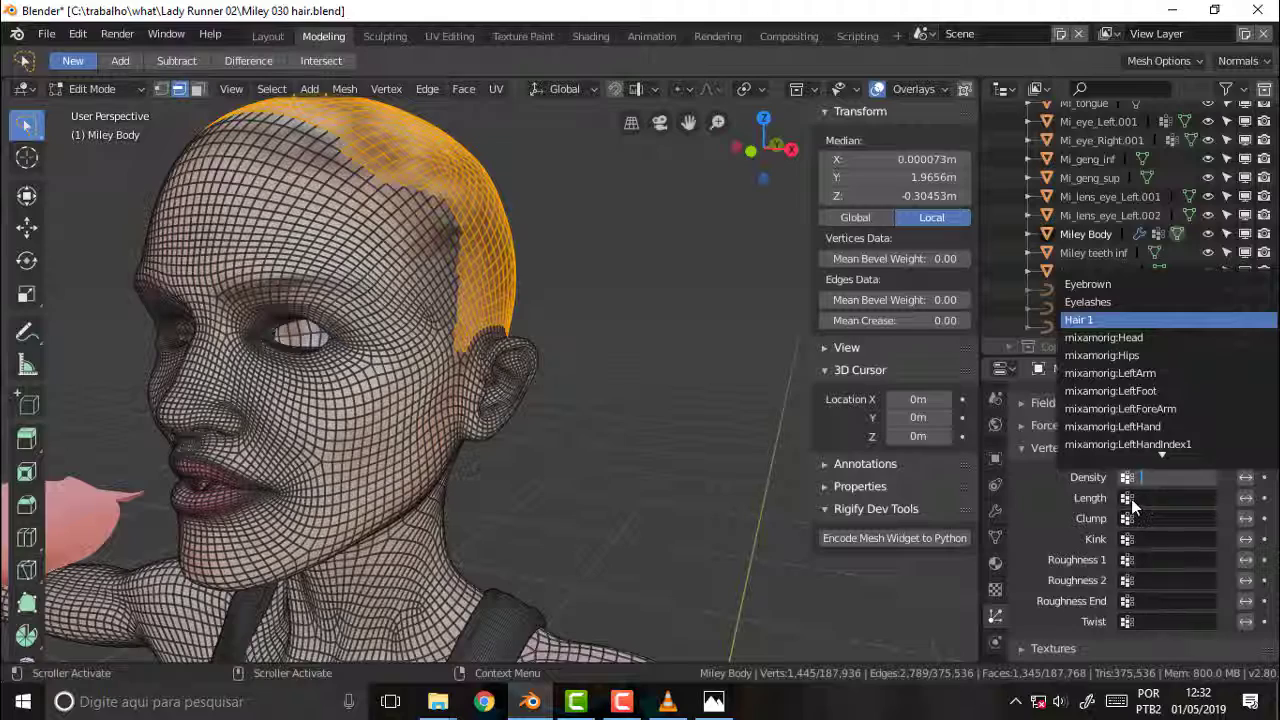
{"action": "key", "text": "Return"}
{"action": "left_click", "coordinate": [1128, 498]}
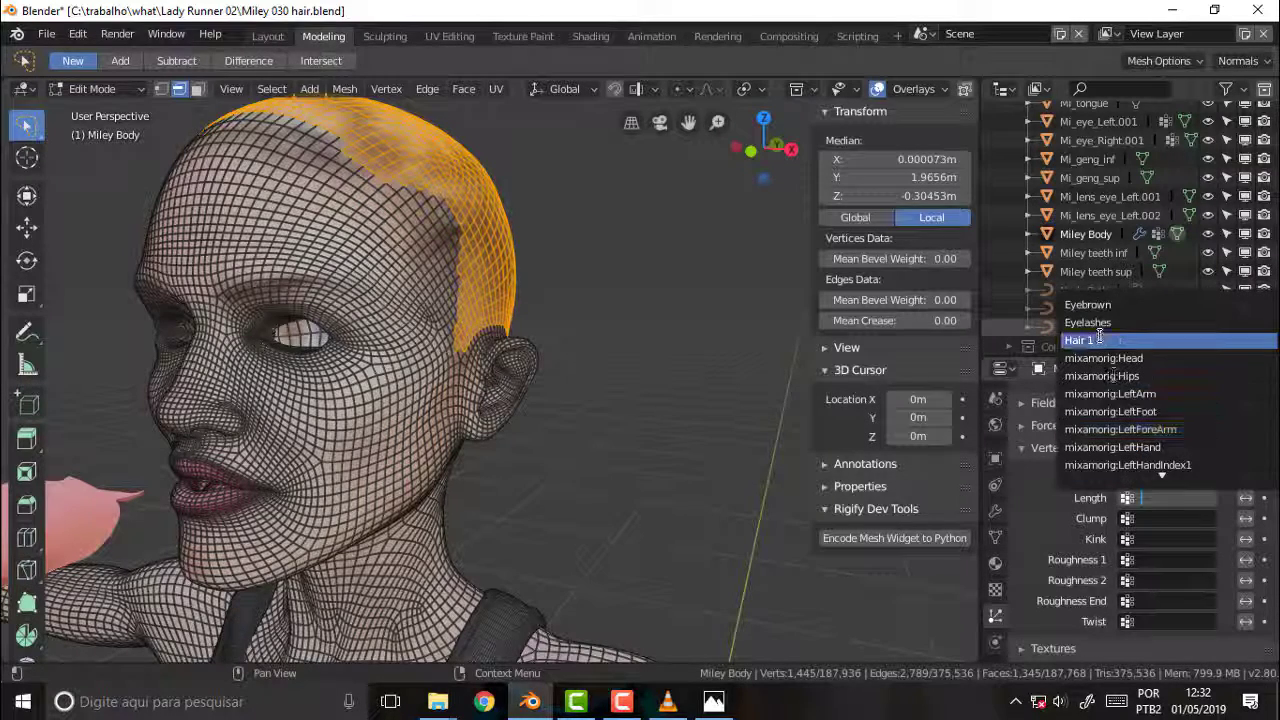
{"action": "key", "text": "Return"}
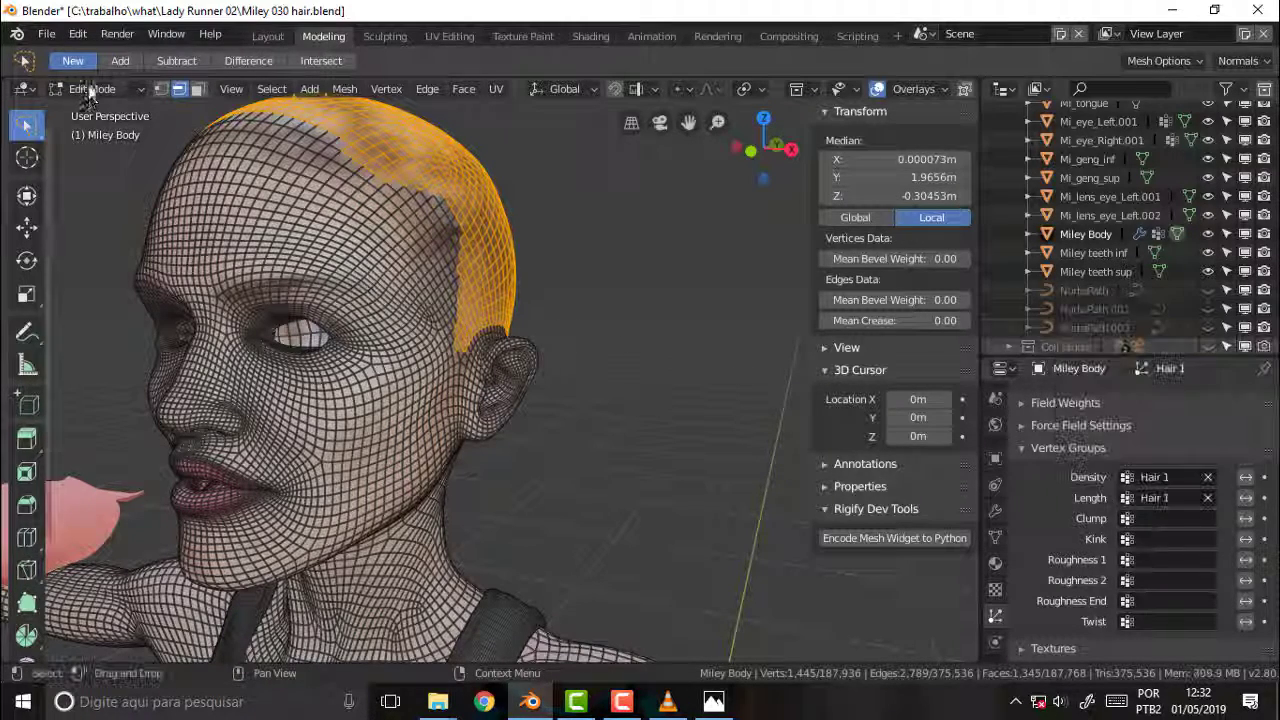
Return to Object Mode and orbit to face the head frontally
{"action": "left_click", "coordinate": [95, 89]}
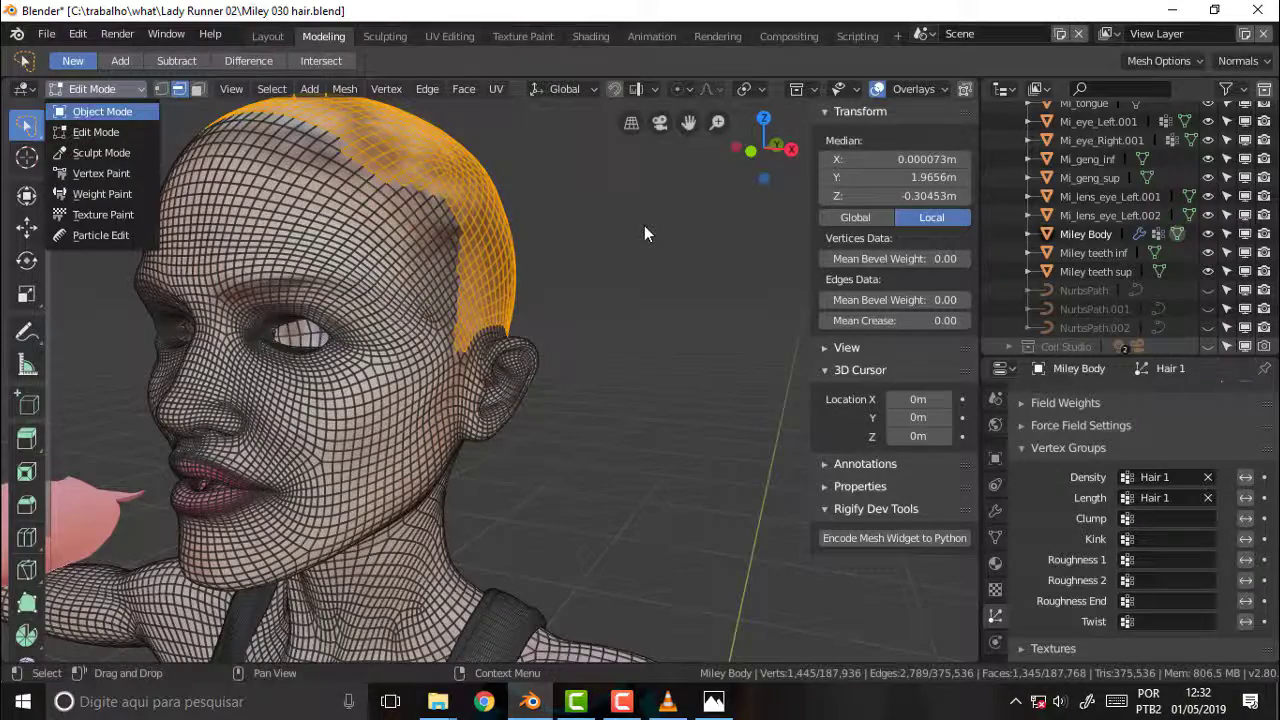
{"action": "key", "text": "Return"}
{"action": "mouse_move", "coordinate": [644, 233]}
{"action": "middle_mouse_down"}
{"action": "mouse_move", "coordinate": [221, 231]}
{"action": "mouse_move", "coordinate": [580, 209]}
{"action": "mouse_move", "coordinate": [517, 325]}
{"action": "mouse_move", "coordinate": [418, 367]}
{"action": "middle_mouse_up"}
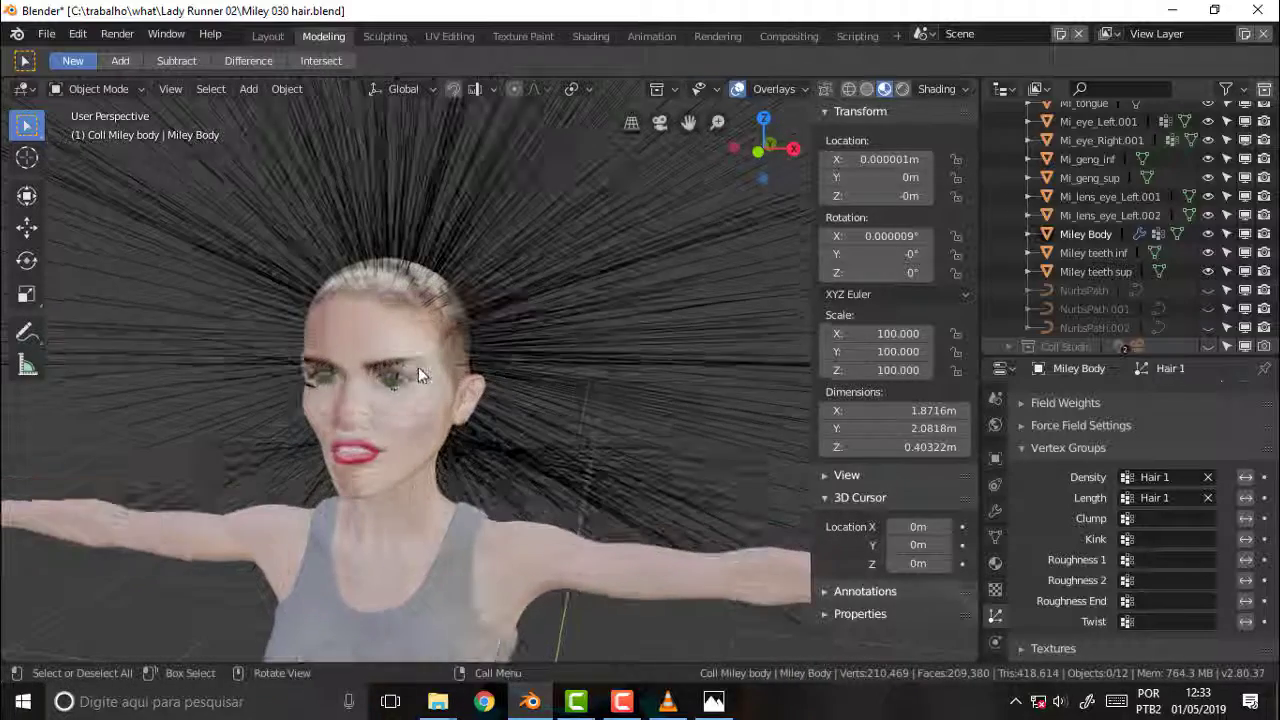
Reduce Hair Length to 0.15, then 0.015, and orbit to inspect the short strands
{"action": "scroll", "coordinate": [418, 367], "scroll_direction": "up", "scroll_amount": 2}
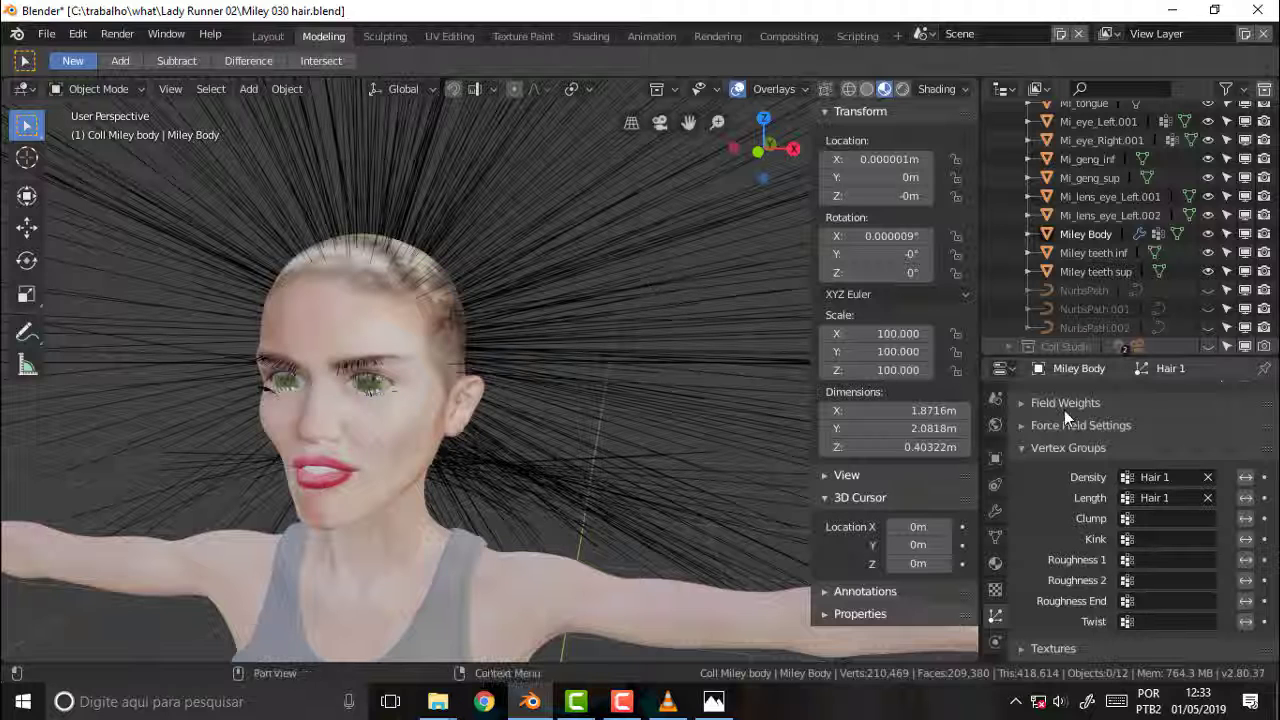
{"action": "left_click_drag", "start_coordinate": [1276, 585], "coordinate": [1276, 455]}
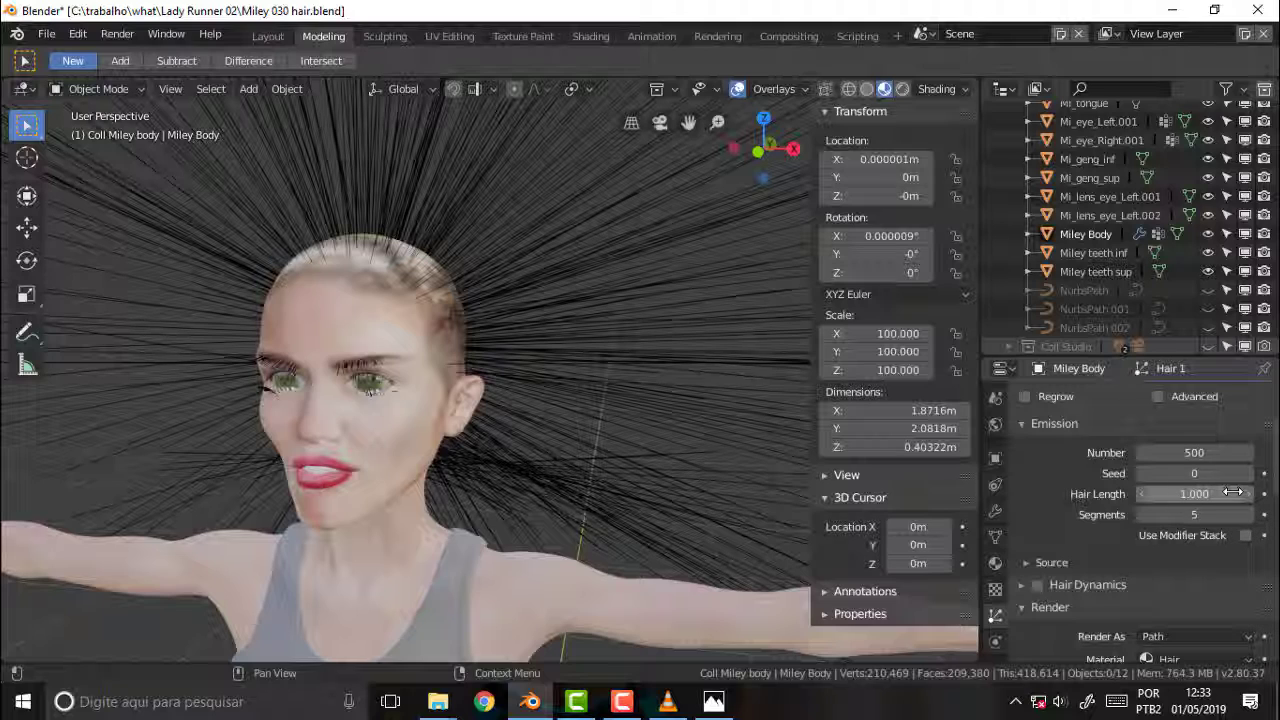
{"action": "left_click", "coordinate": [1190, 494]}
{"action": "type", "text": ".15"}
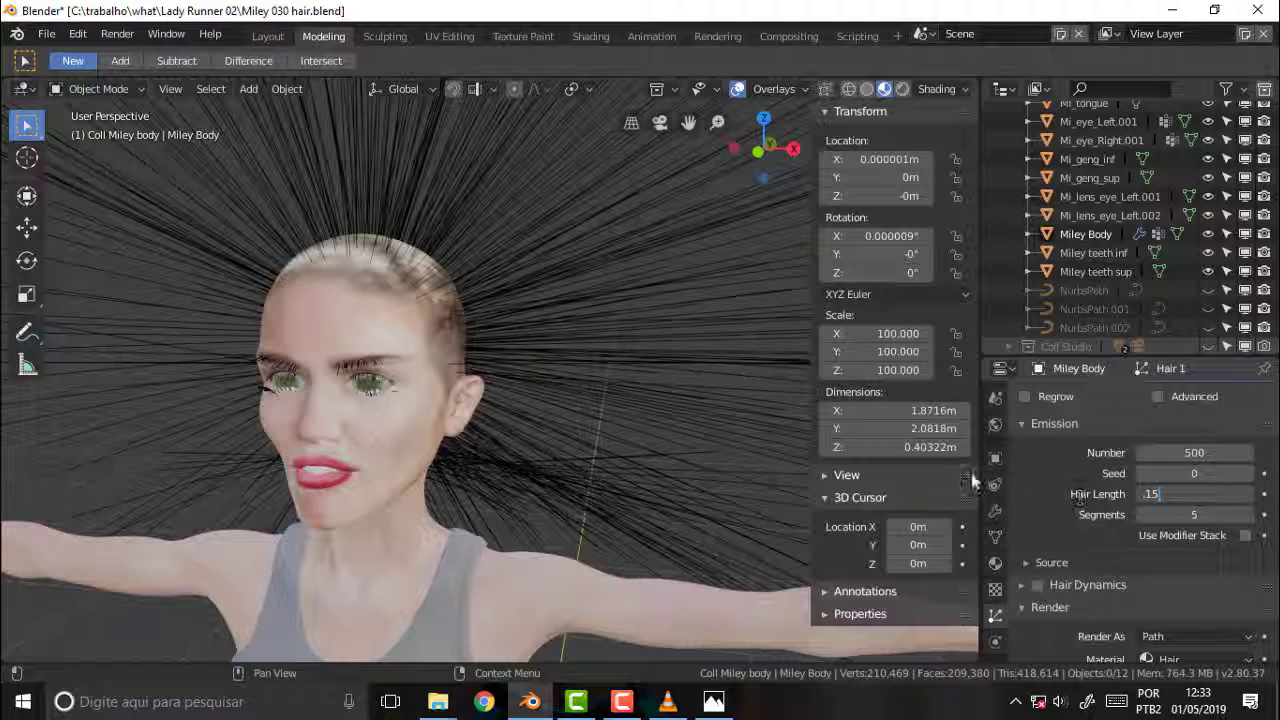
{"action": "key", "text": "Return"}
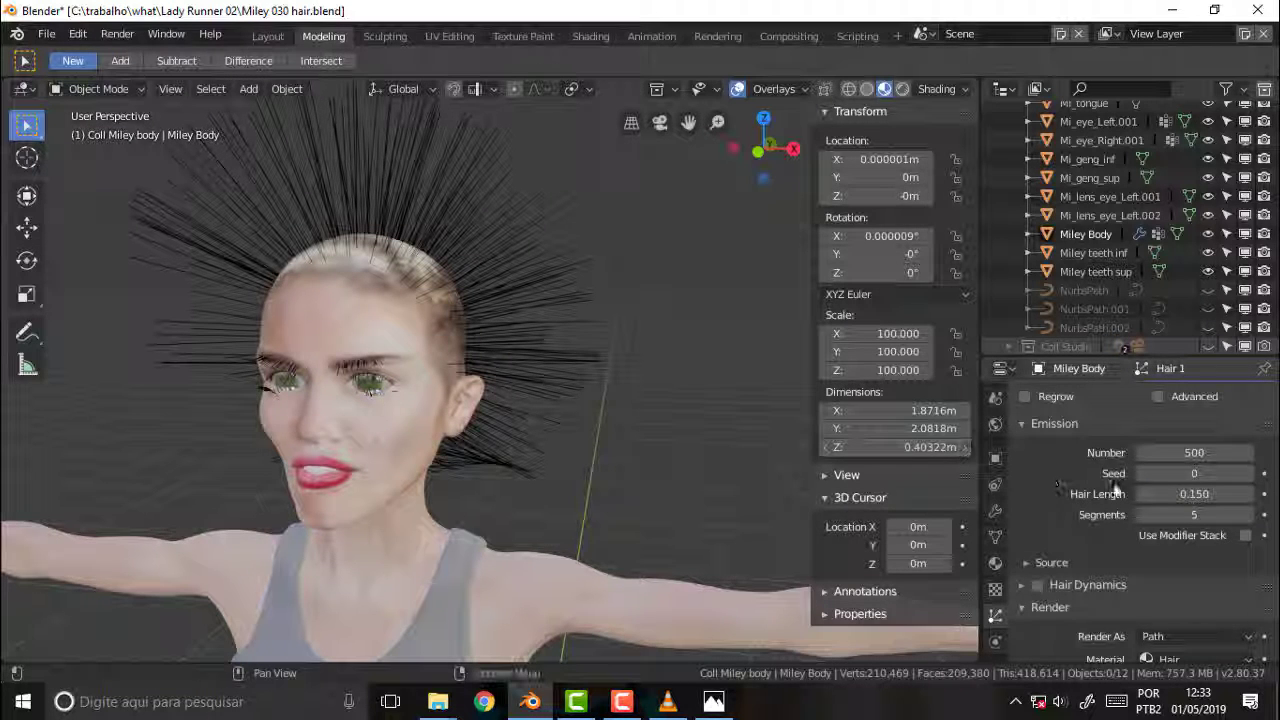
{"action": "left_click", "coordinate": [1160, 494]}
{"action": "type", "text": "0.015"}
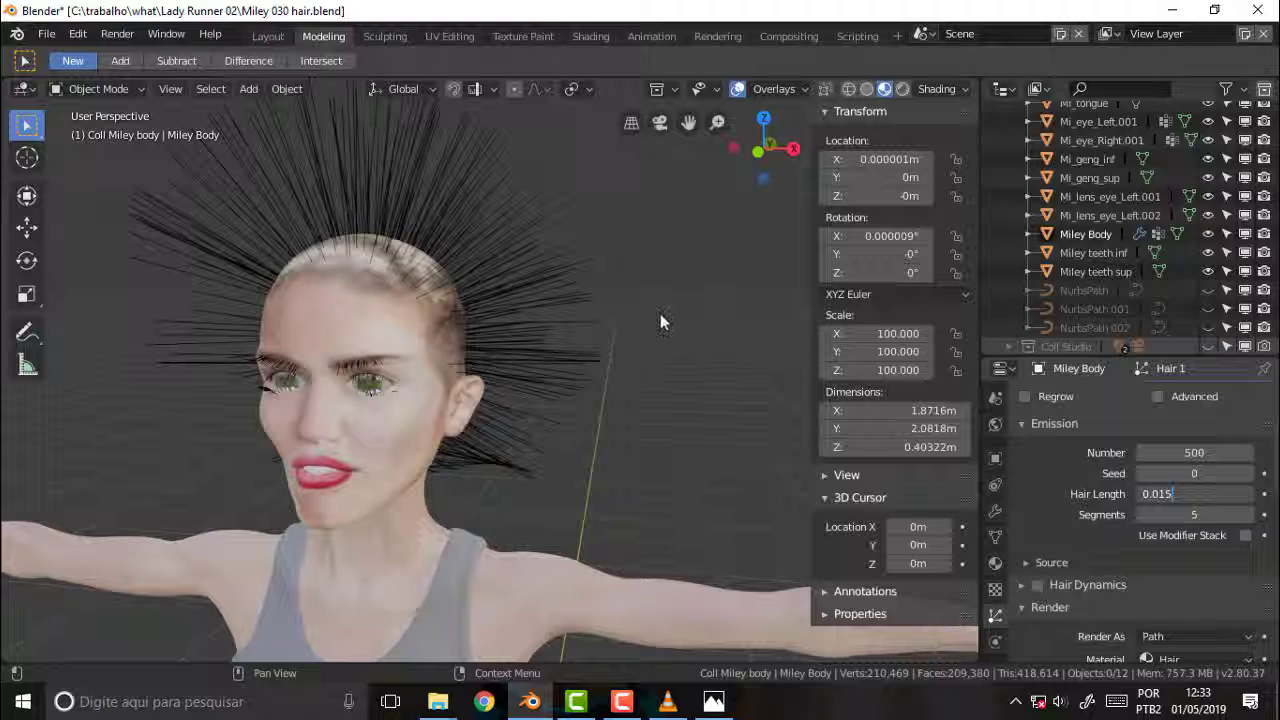
{"action": "key", "text": "Return"}
{"action": "scroll", "coordinate": [610, 295], "scroll_direction": "up", "scroll_amount": 2}
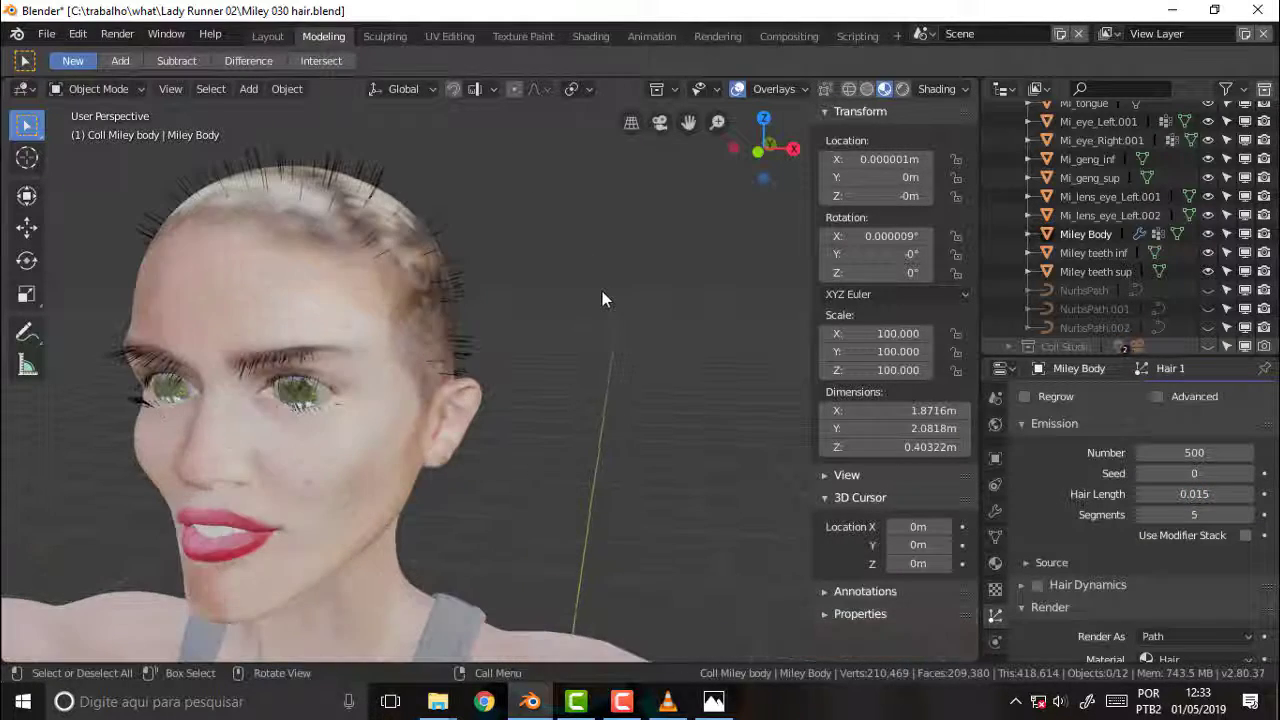
{"action": "mouse_move", "coordinate": [594, 294]}
{"action": "middle_mouse_down"}
{"action": "mouse_move", "coordinate": [617, 292]}
{"action": "mouse_move", "coordinate": [560, 291]}
{"action": "mouse_move", "coordinate": [639, 288]}
{"action": "middle_mouse_up"}
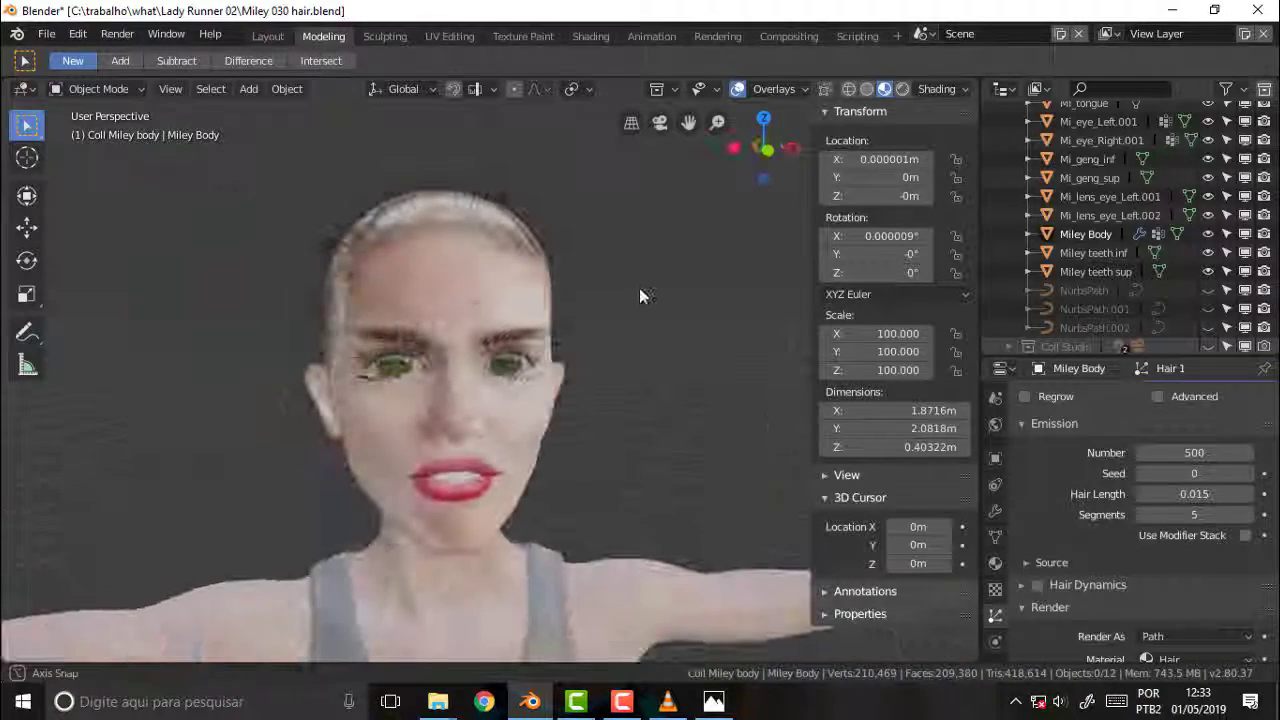
Switch to Rendered viewport shading and orbit to view the head in profile
{"action": "key", "text": "z"}
{"action": "left_click", "coordinate": [757, 240]}
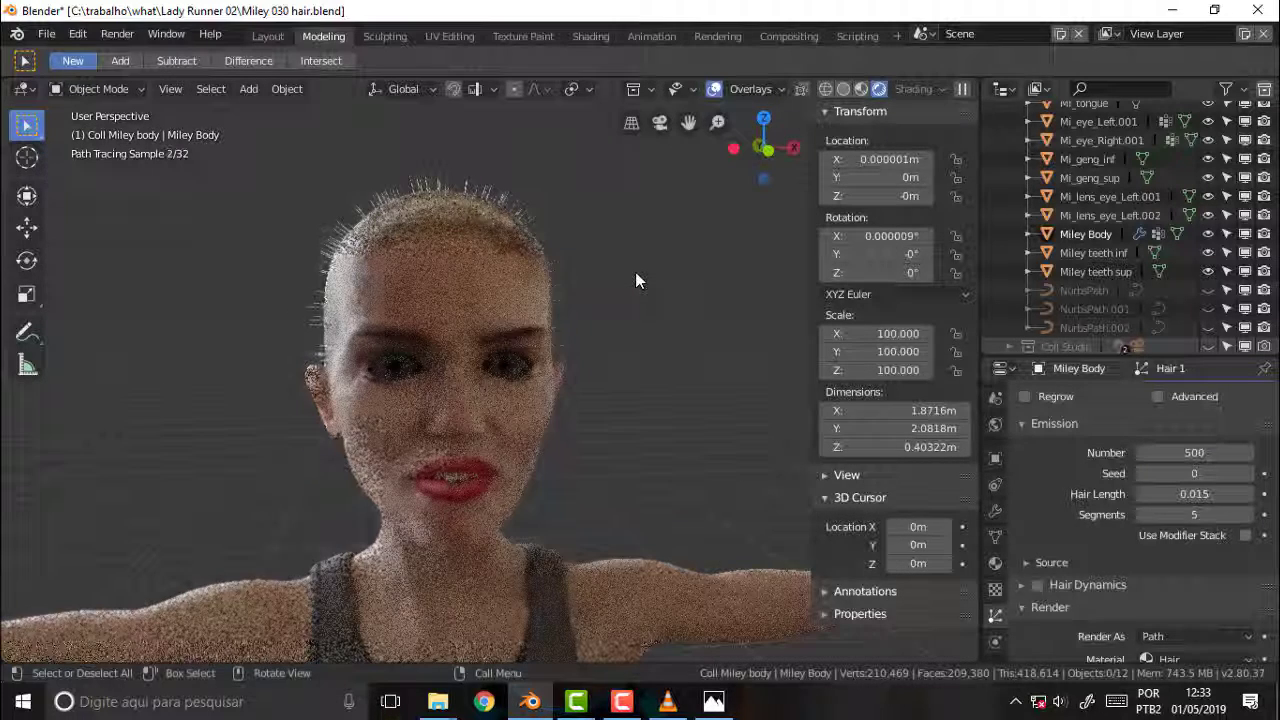
{"action": "mouse_move", "coordinate": [636, 273]}
{"action": "middle_mouse_down"}
{"action": "mouse_move", "coordinate": [560, 277]}
{"action": "mouse_move", "coordinate": [624, 281]}
{"action": "middle_mouse_up"}
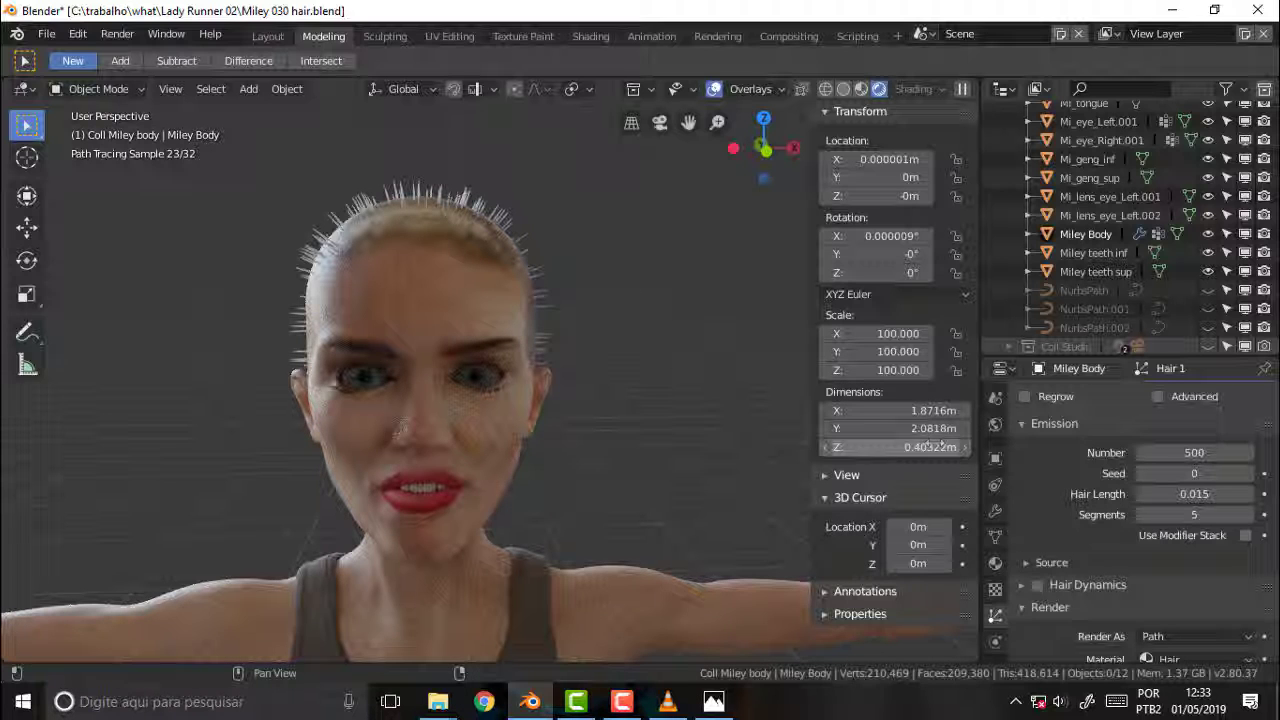
{"action": "left_click", "coordinate": [88, 88]}
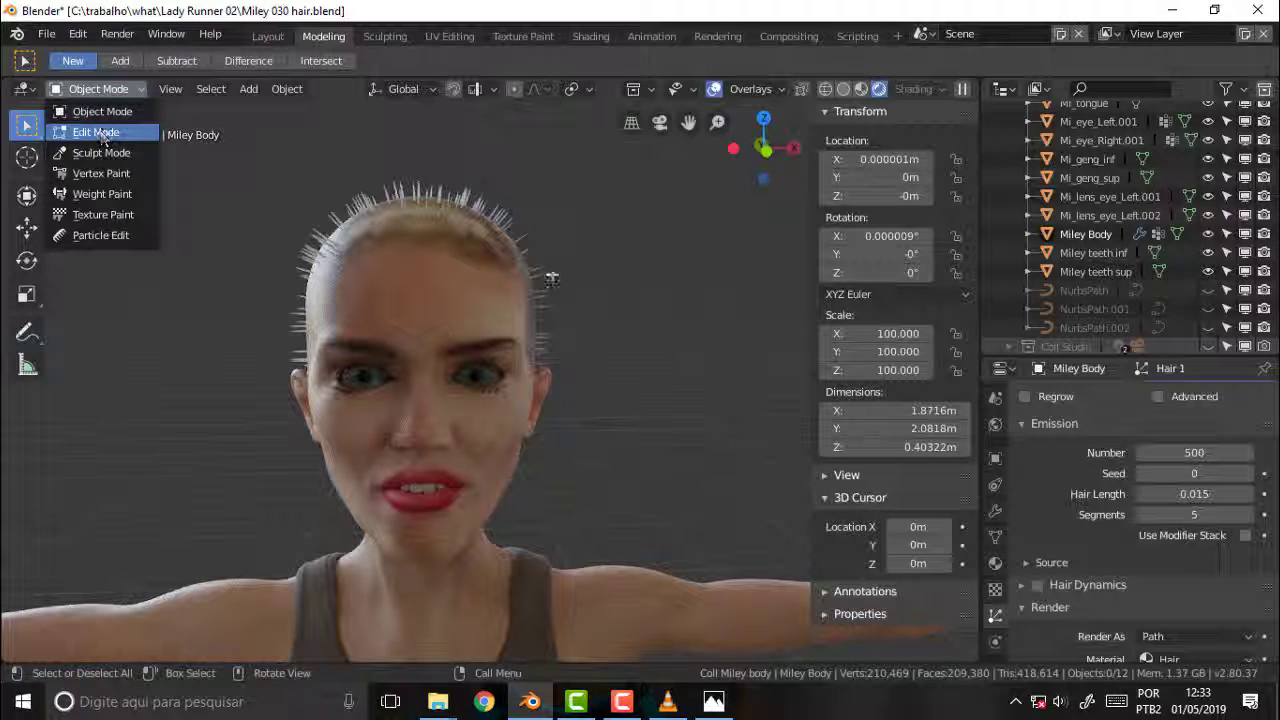
Enter Edit Mode and cycle through the Animation and Shading workspaces
{"action": "key", "text": "Tab"}
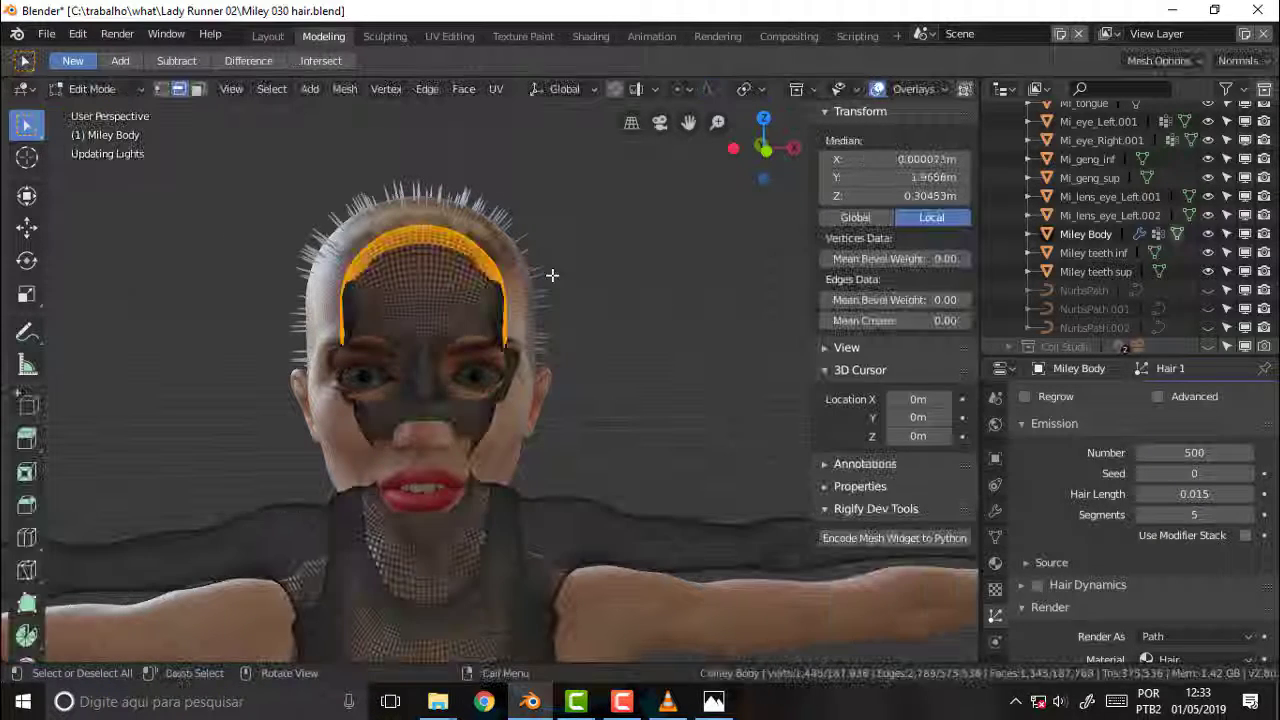
{"action": "left_click", "coordinate": [648, 36]}
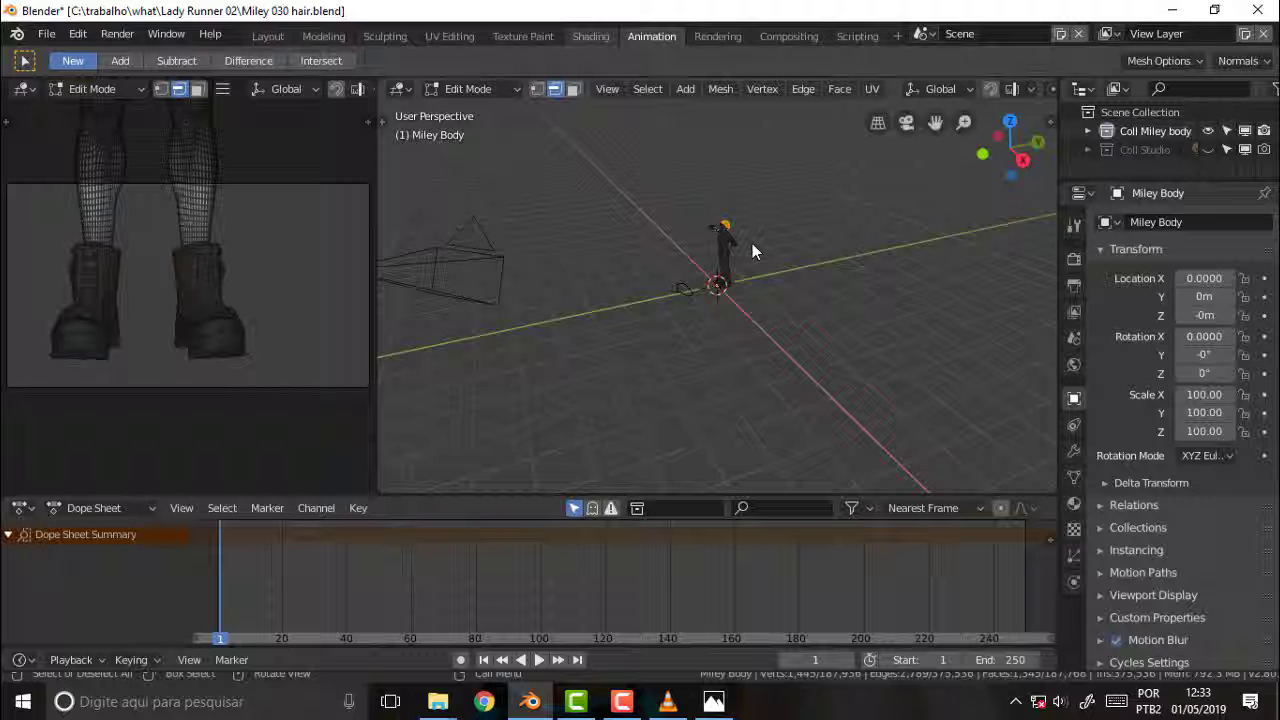
{"action": "key", "text": "ctrl+Page_Up"}
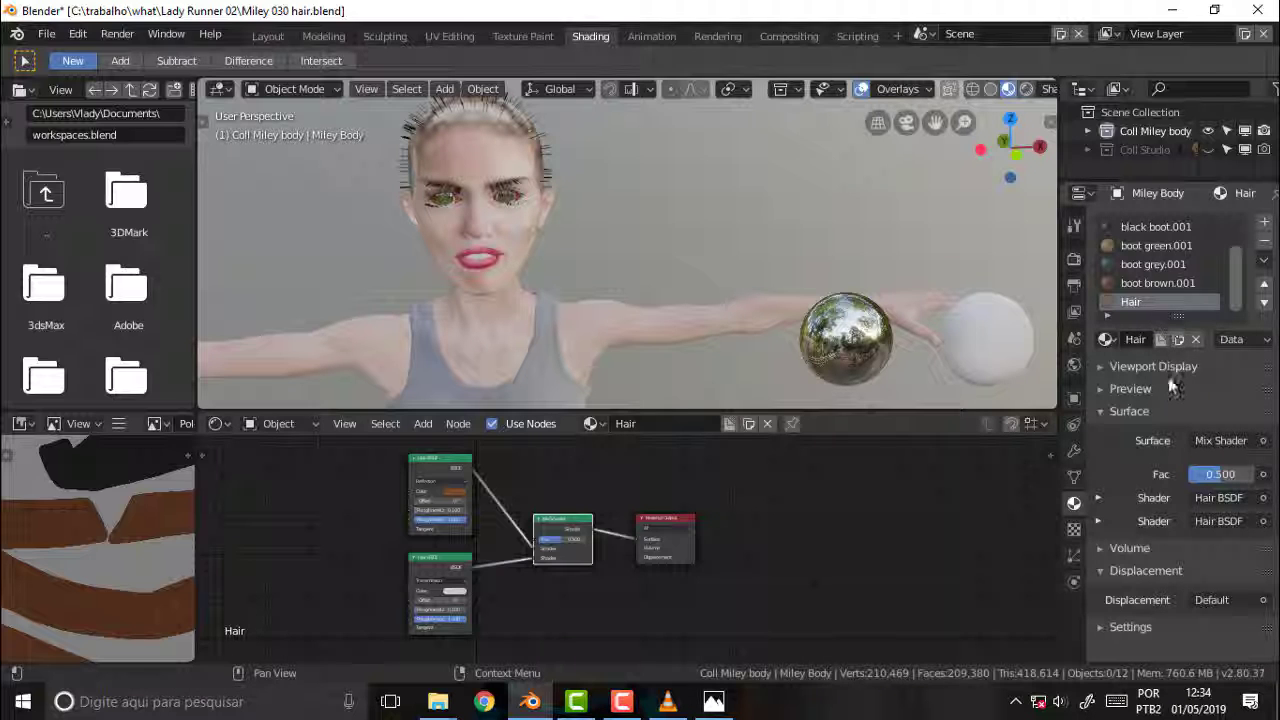
Assign the selected scalp vertices to the Hair 1 vertex group, then switch to the Modeling workspace
{"action": "left_click", "coordinate": [1076, 474]}
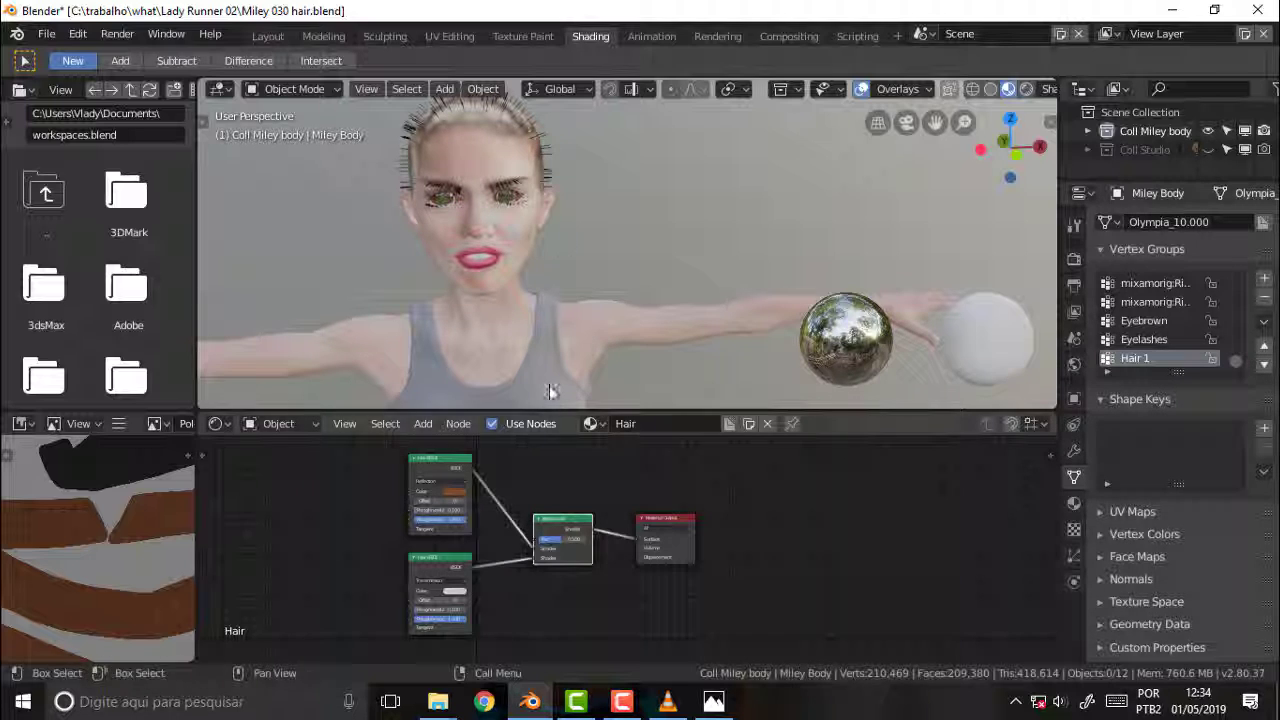
{"action": "left_click", "coordinate": [284, 89]}
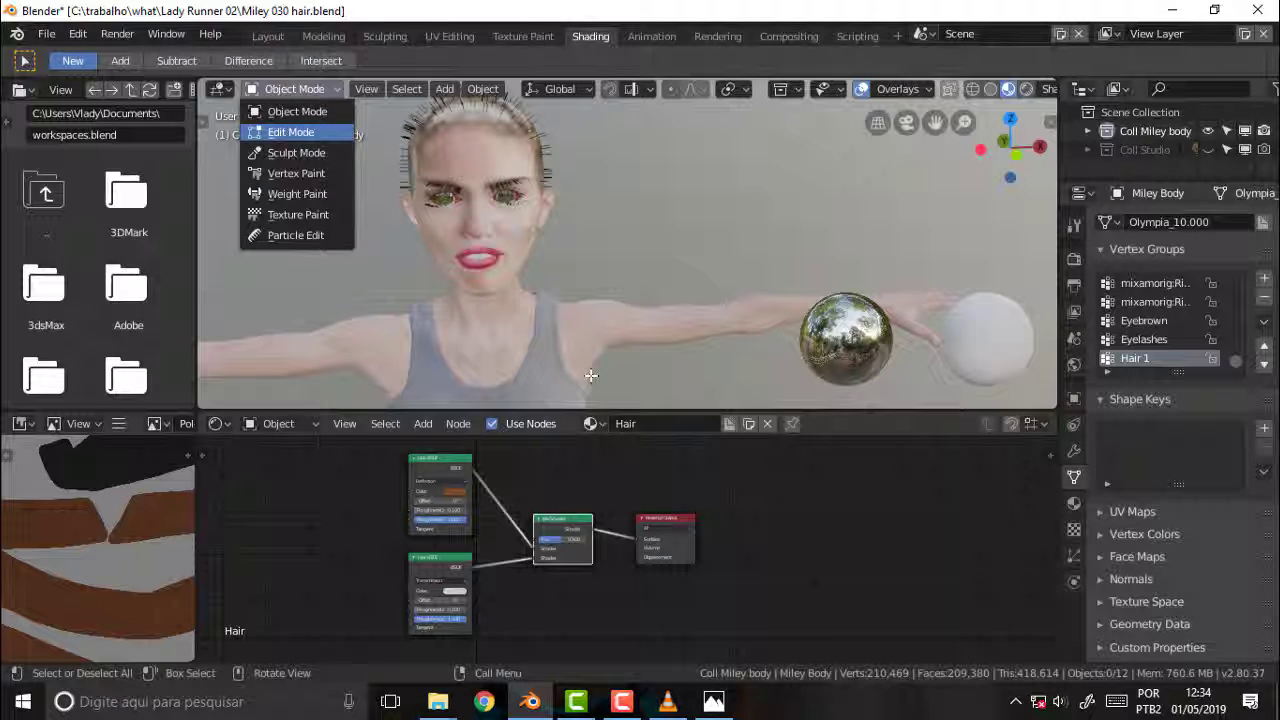
{"action": "key", "text": "Return"}
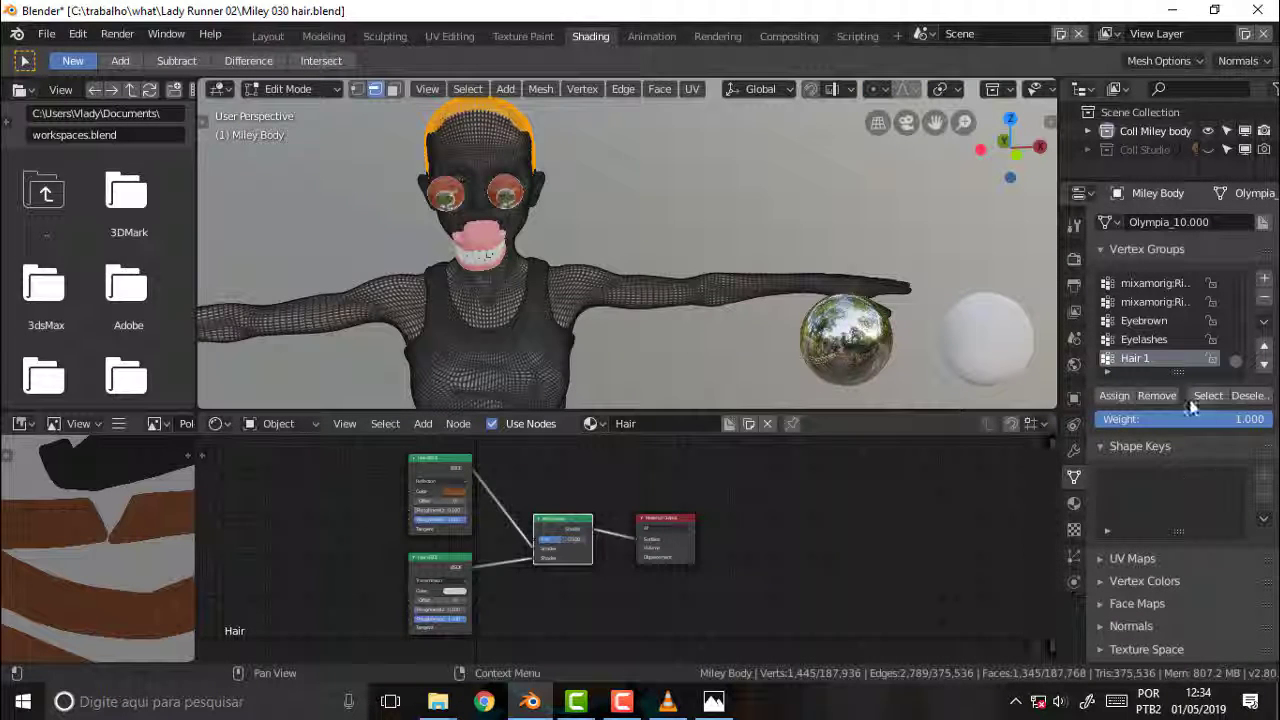
{"action": "left_click", "coordinate": [1116, 397]}
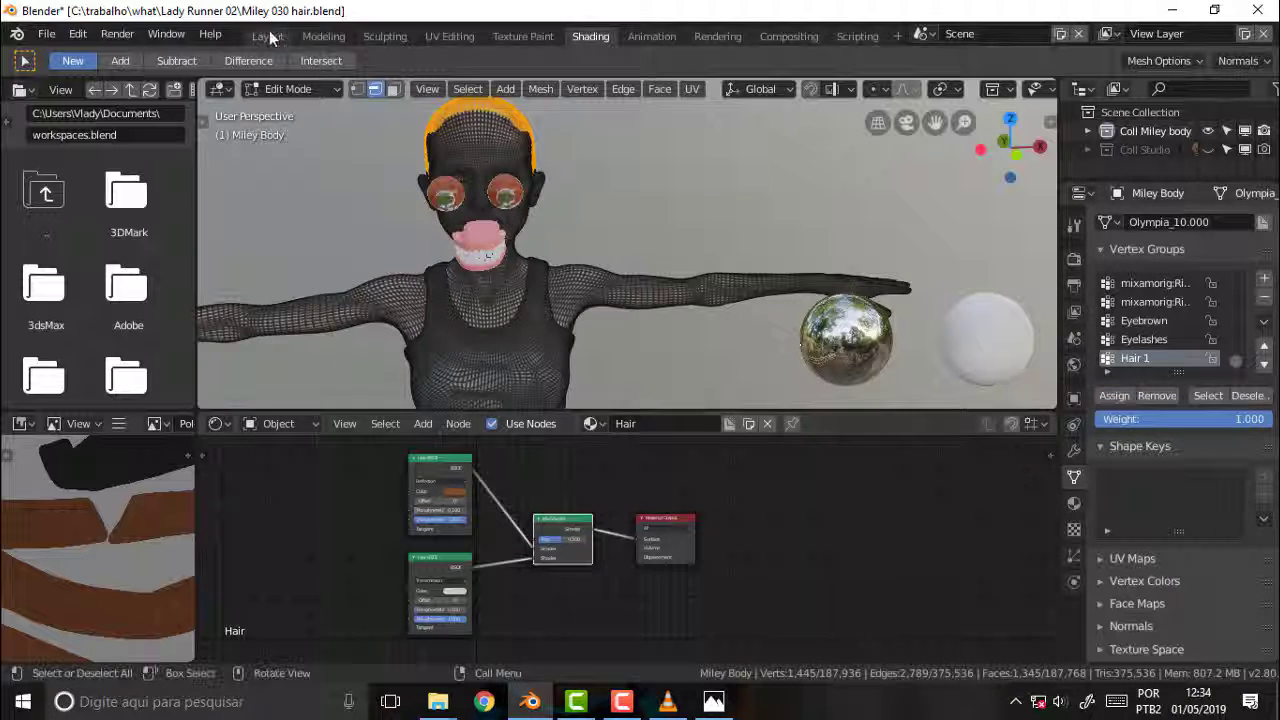
{"action": "left_click", "coordinate": [287, 90]}
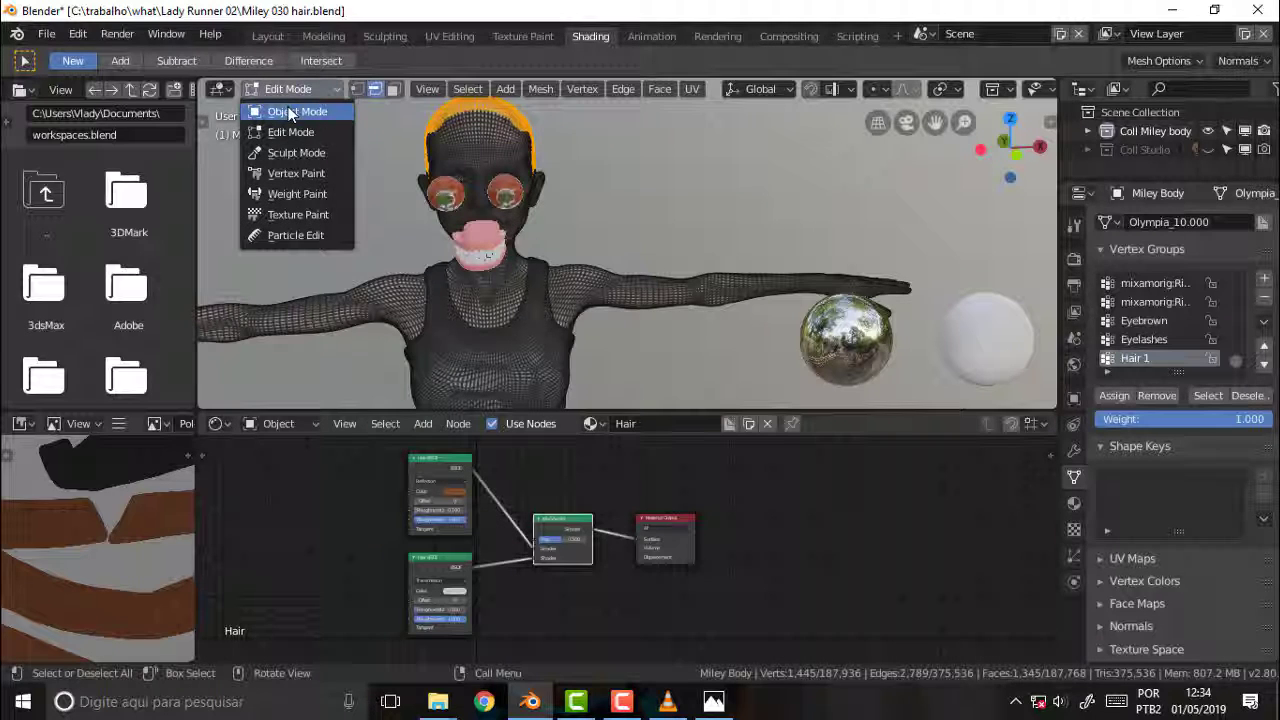
{"action": "left_click", "coordinate": [297, 111]}
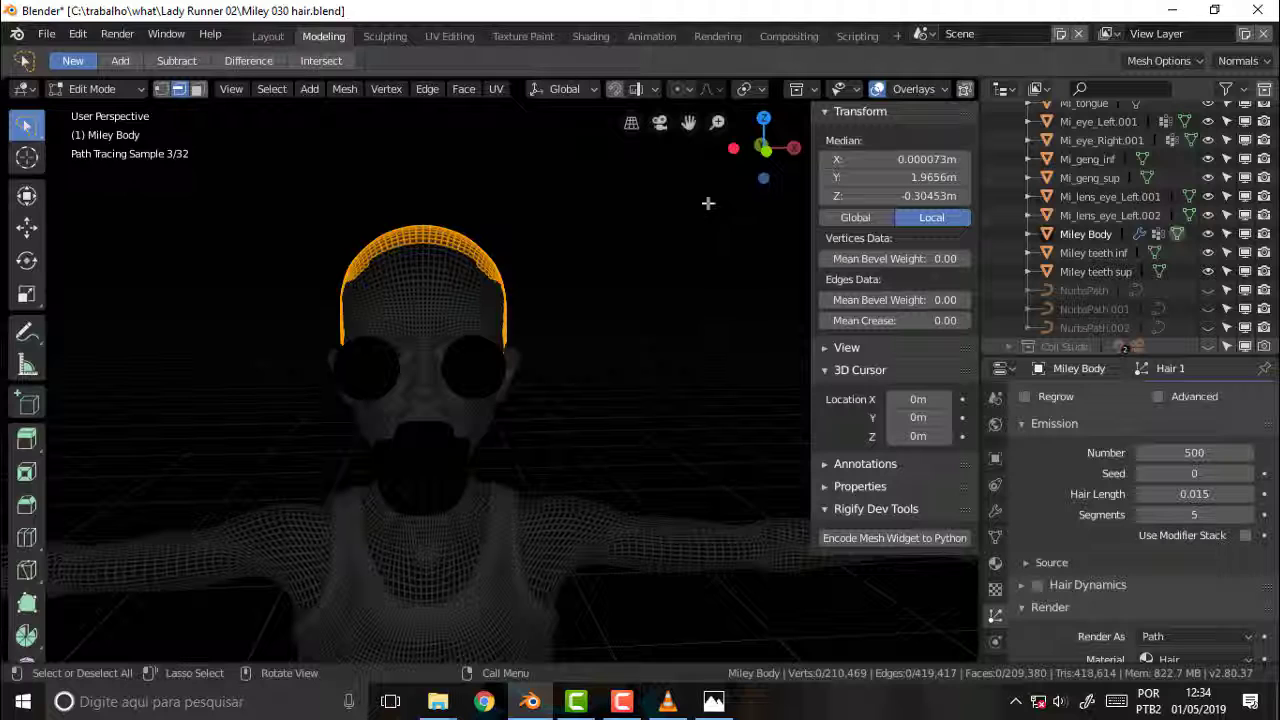
Switch the head to Object Mode and zoom in for an angled look at the scalp hairs
{"action": "left_click", "coordinate": [99, 89]}
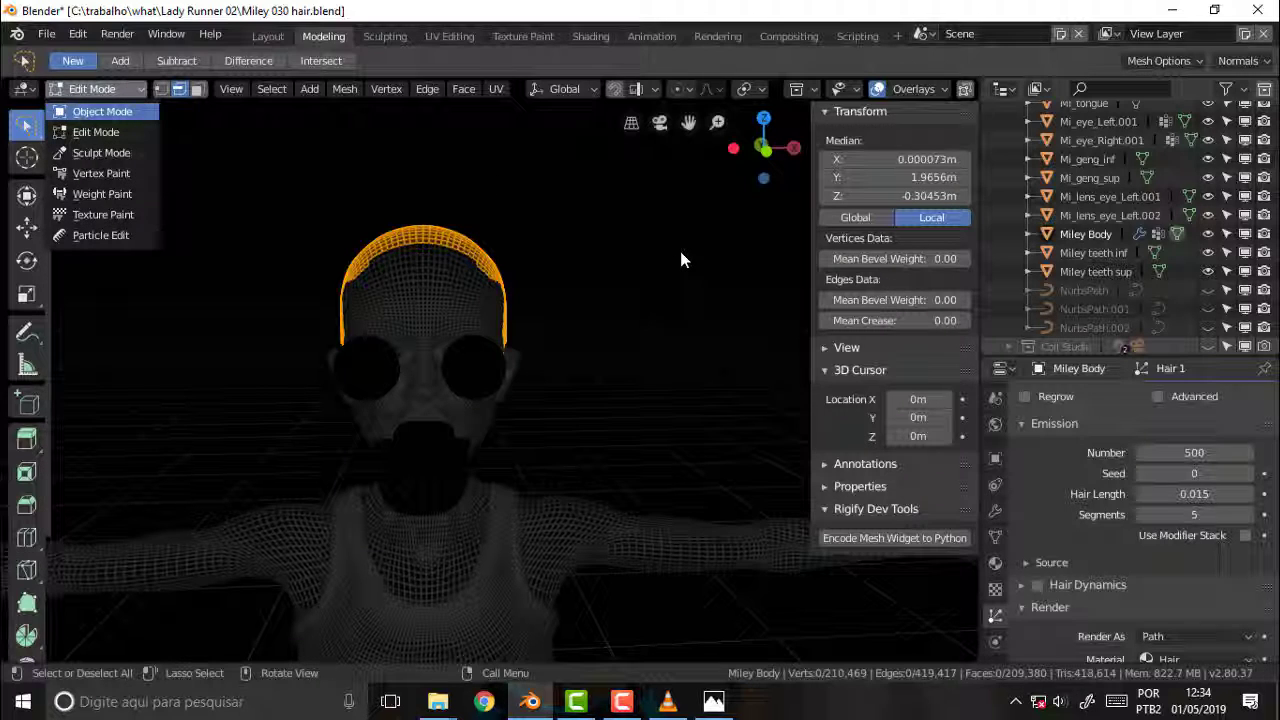
{"action": "key", "text": "Return"}
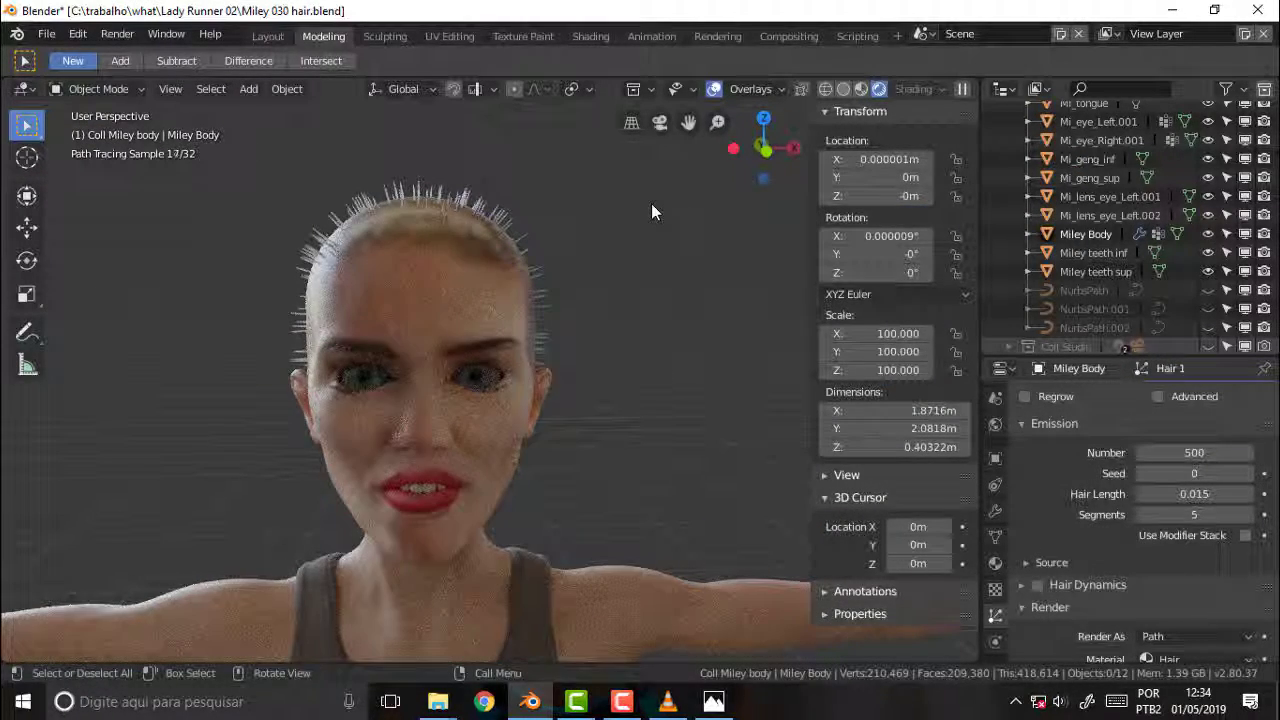
{"action": "scroll", "coordinate": [651, 203], "scroll_direction": "up", "scroll_amount": 2}
{"action": "mouse_move", "coordinate": [651, 203]}
{"action": "middle_mouse_down"}
{"action": "mouse_move", "coordinate": [597, 231]}
{"action": "mouse_move", "coordinate": [630, 222]}
{"action": "middle_mouse_up"}
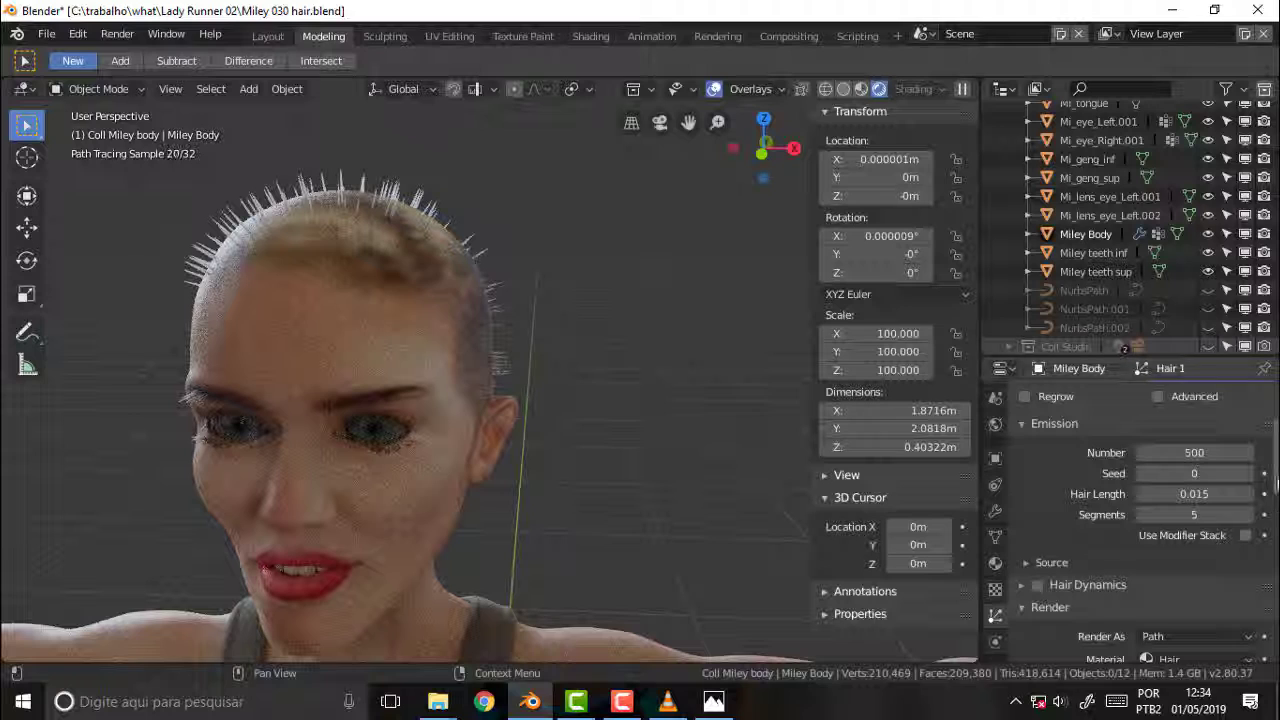
{"action": "left_click_drag", "start_coordinate": [1276, 484], "coordinate": [1275, 630]}
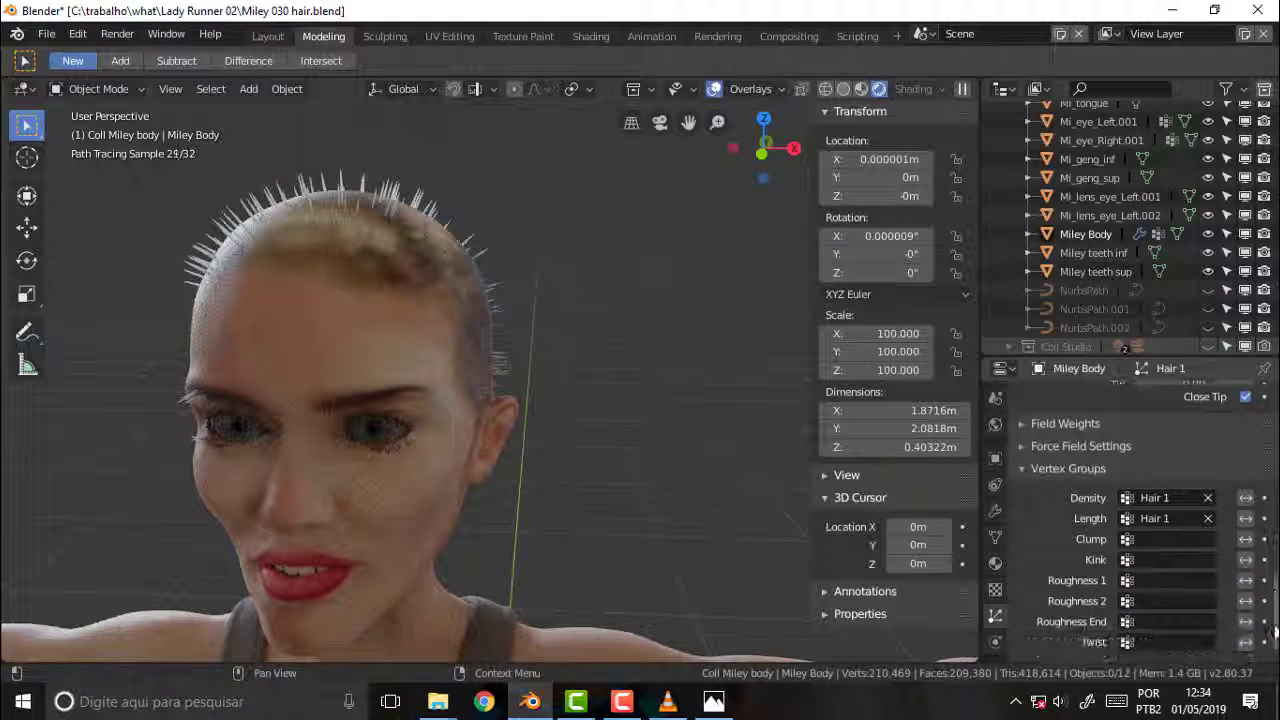
{"action": "scroll", "coordinate": [1140, 500], "scroll_direction": "up", "scroll_amount": 5}
{"action": "scroll", "coordinate": [1140, 500], "scroll_direction": "up", "scroll_amount": 5}
{"action": "scroll", "coordinate": [1140, 500], "scroll_direction": "up", "scroll_amount": 5}
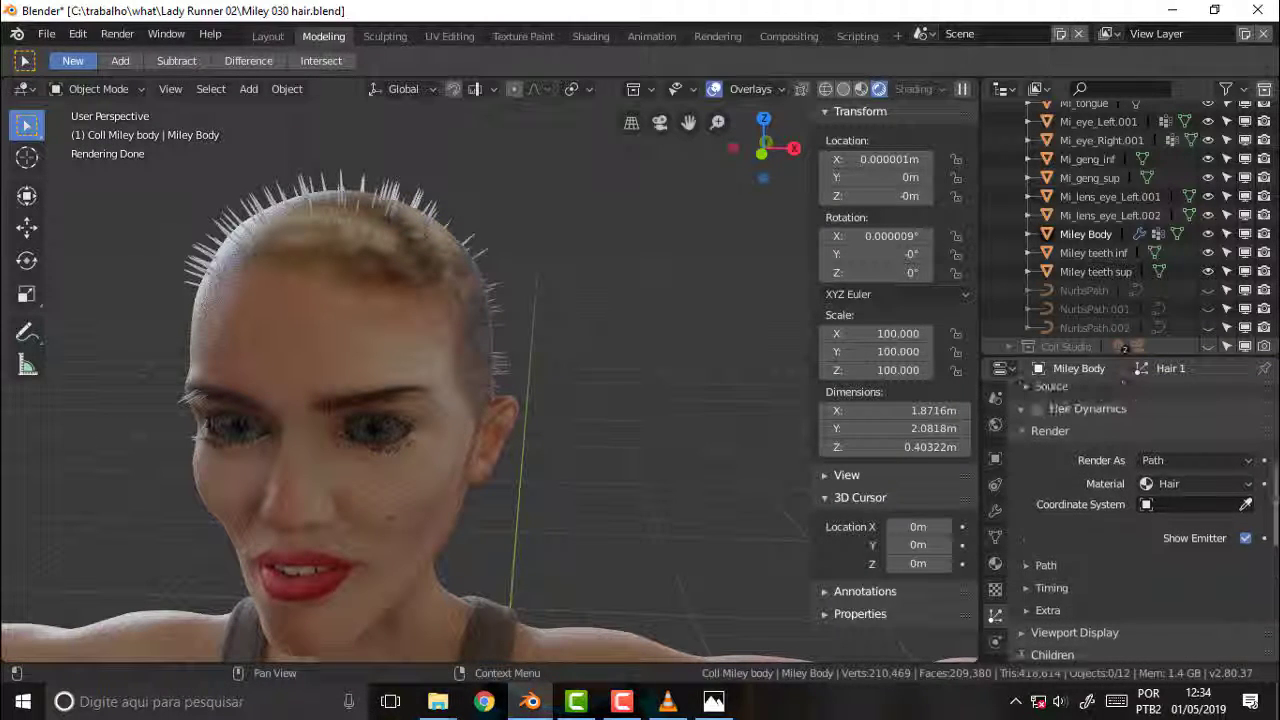
{"action": "scroll", "coordinate": [1140, 500], "scroll_direction": "up", "scroll_amount": 1}
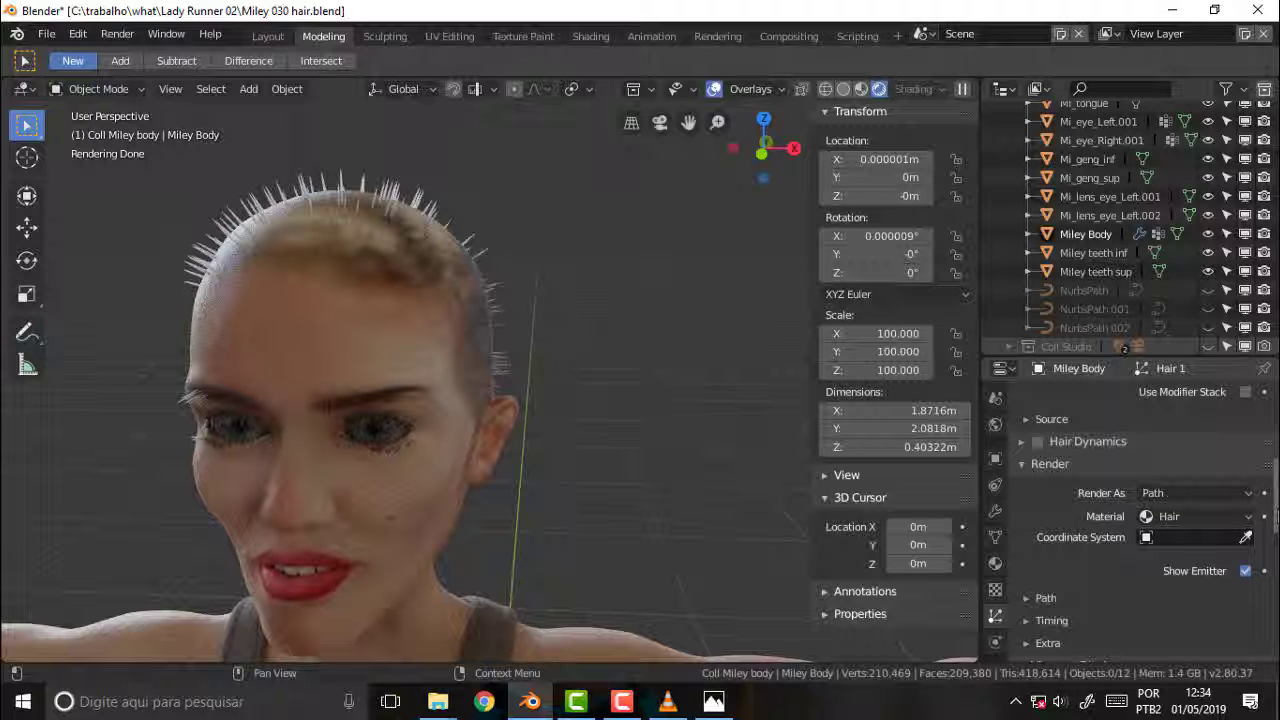
{"action": "scroll", "coordinate": [1140, 500], "scroll_direction": "up", "scroll_amount": 3}
{"action": "scroll", "coordinate": [1140, 500], "scroll_direction": "up", "scroll_amount": 3}
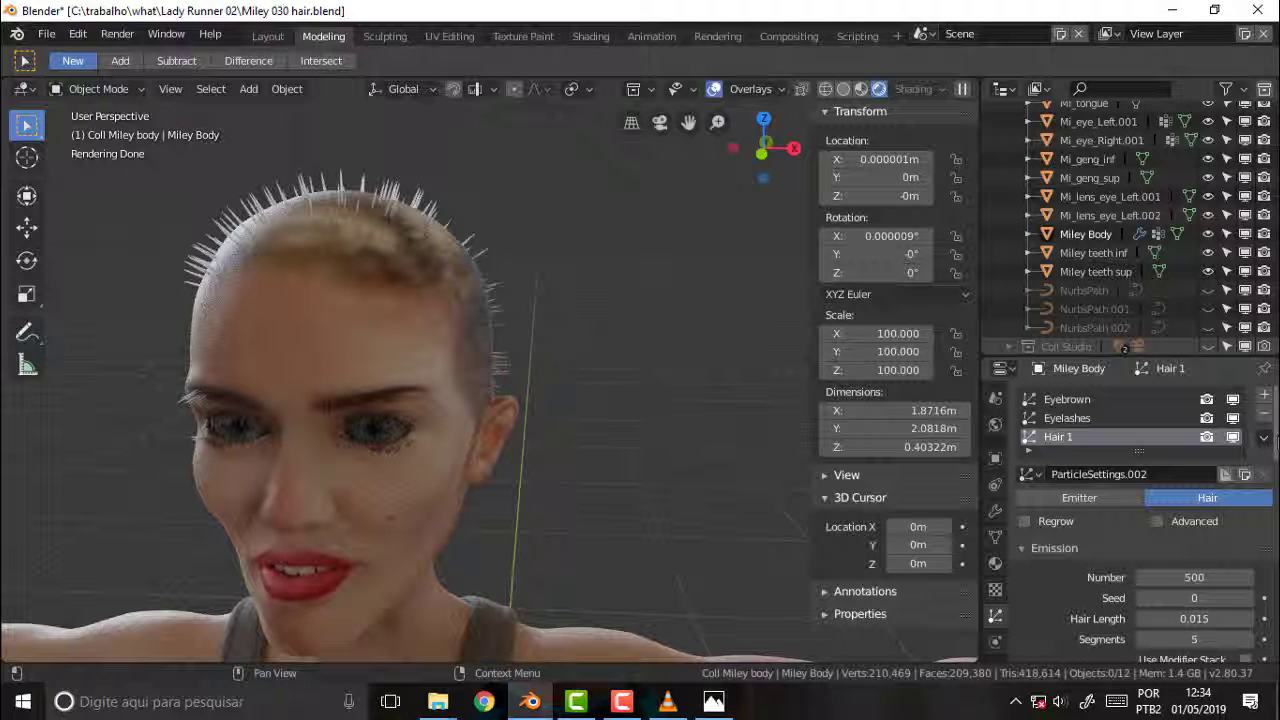
{"action": "scroll", "coordinate": [1140, 520], "scroll_direction": "down", "scroll_amount": 10}
{"action": "scroll", "coordinate": [1140, 520], "scroll_direction": "down", "scroll_amount": 2}
{"action": "scroll", "coordinate": [1140, 520], "scroll_direction": "up", "scroll_amount": 10}
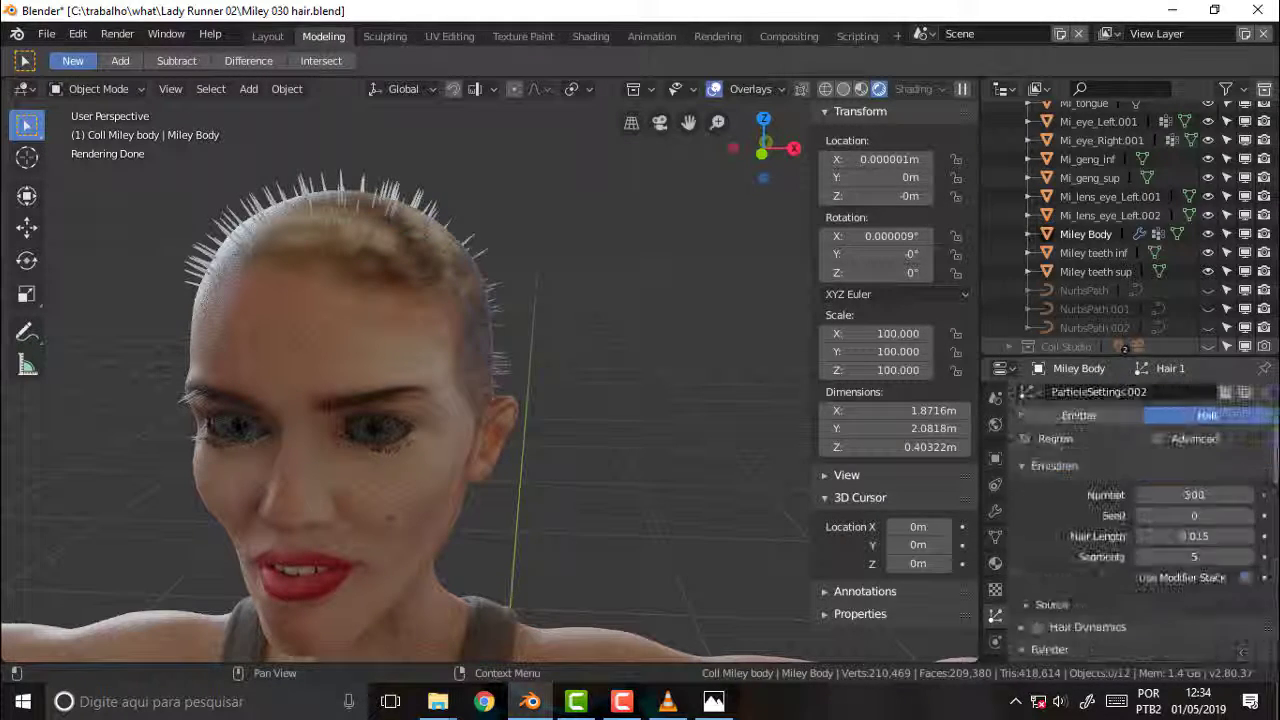
{"action": "scroll", "coordinate": [1140, 520], "scroll_direction": "up", "scroll_amount": 2}
{"action": "scroll", "coordinate": [1020, 580], "scroll_direction": "down", "scroll_amount": 1}
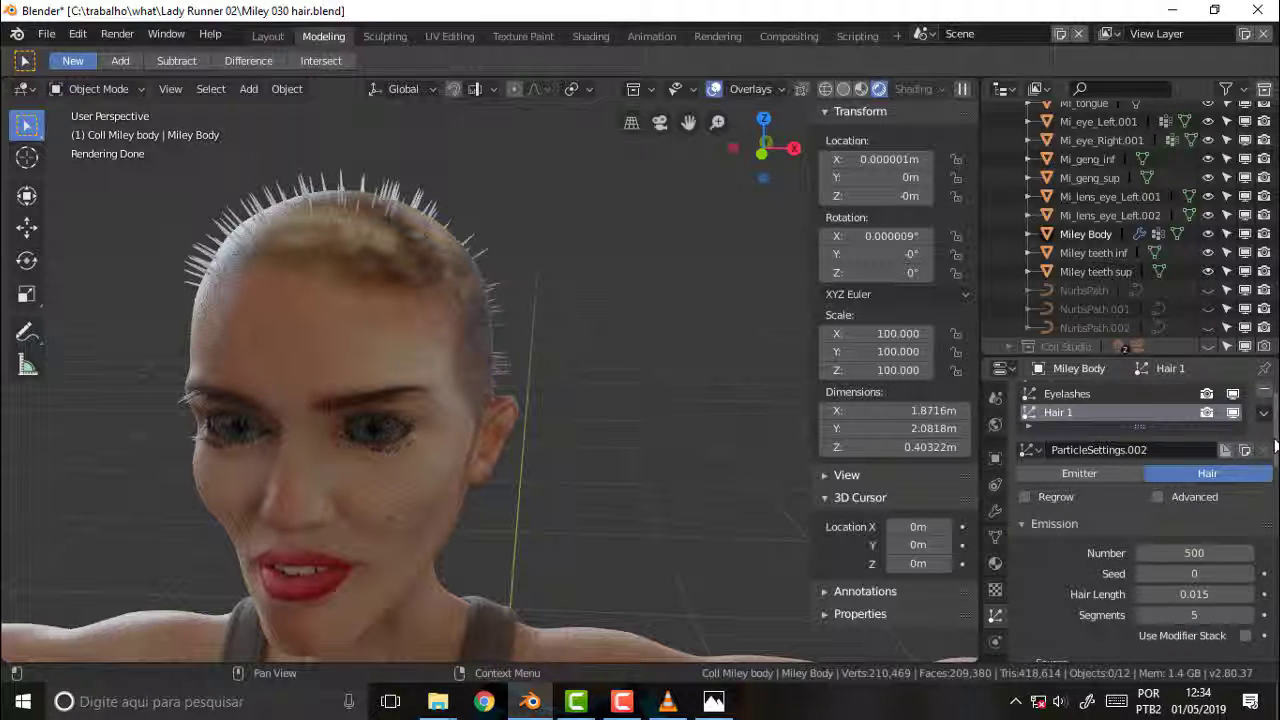
{"action": "mouse_move", "coordinate": [1271, 442]}
{"action": "left_mouse_down"}
{"action": "mouse_move", "coordinate": [1275, 640]}
{"action": "mouse_move", "coordinate": [1275, 545]}
{"action": "left_mouse_up"}
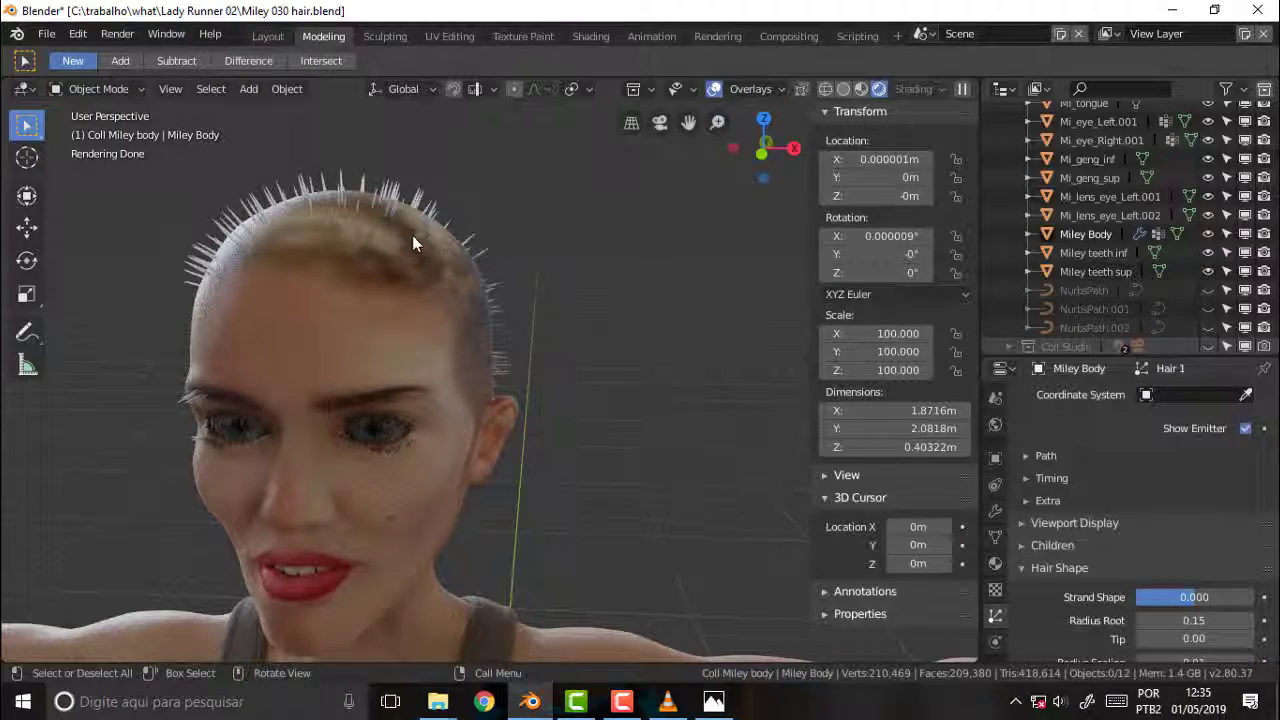
{"action": "middle_click_drag", "start_coordinate": [525, 227], "coordinate": [641, 215]}
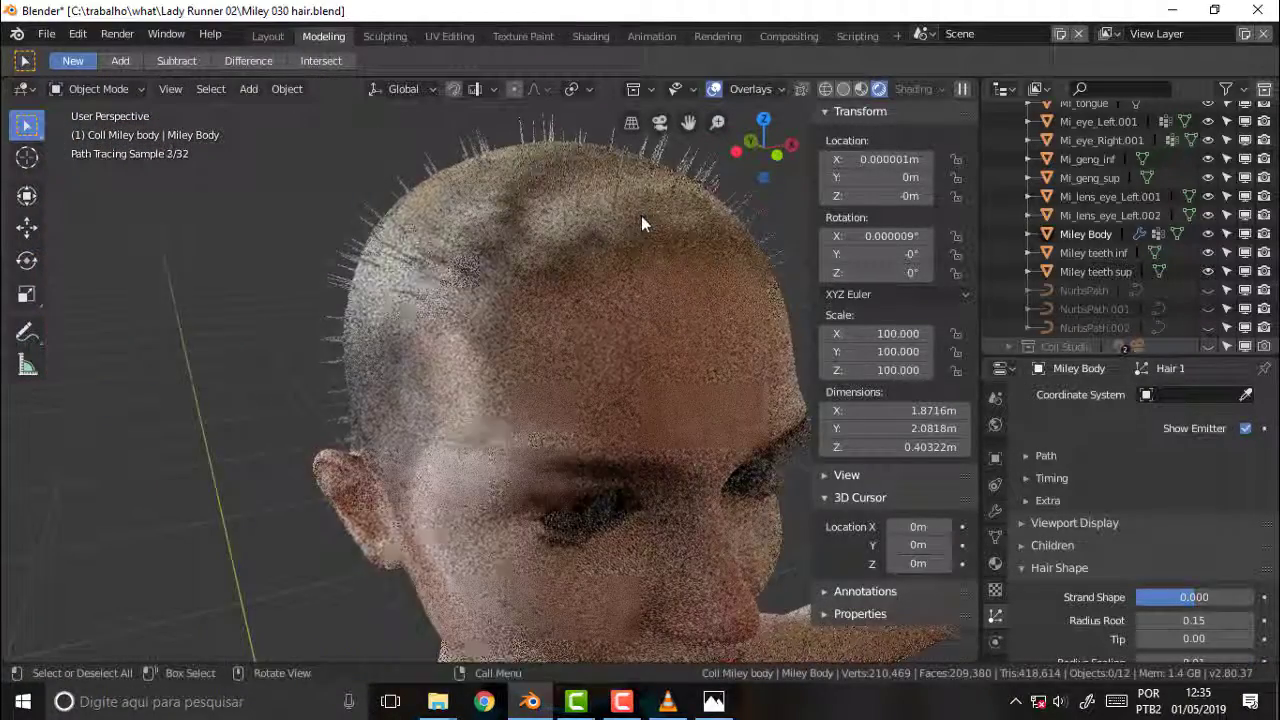
{"action": "key", "text": "z"}
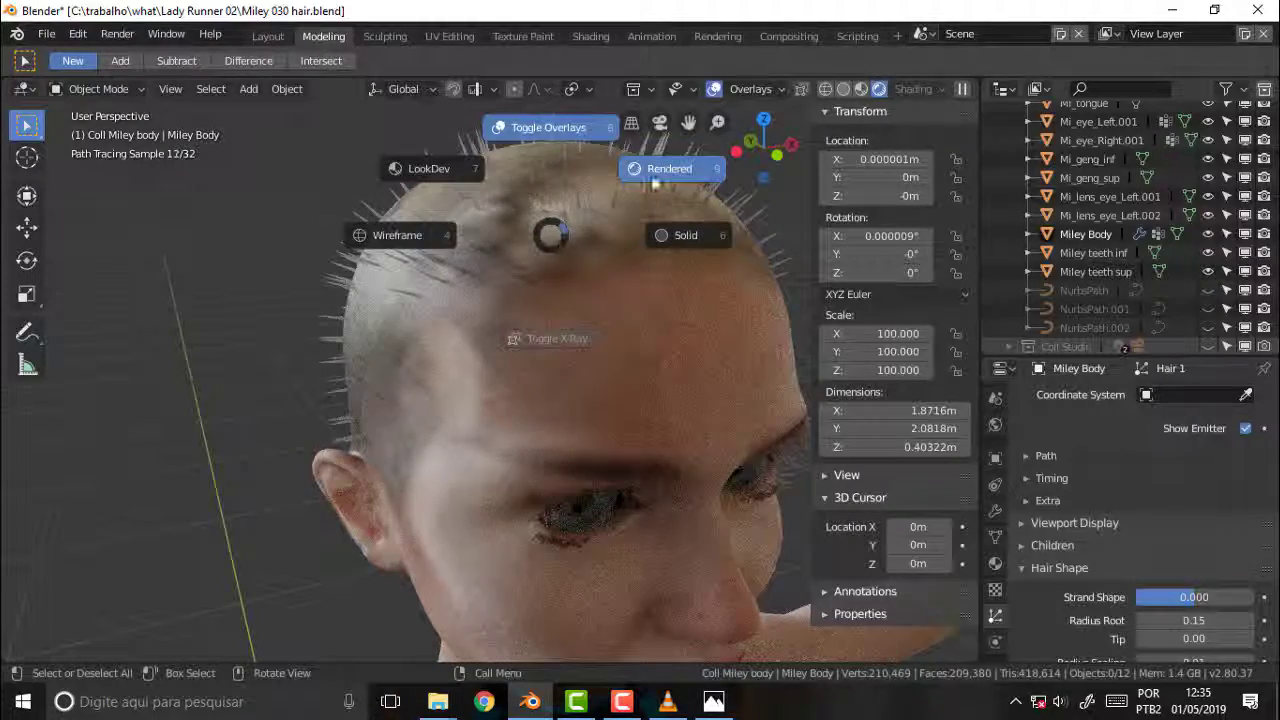
{"action": "left_click", "coordinate": [675, 170]}
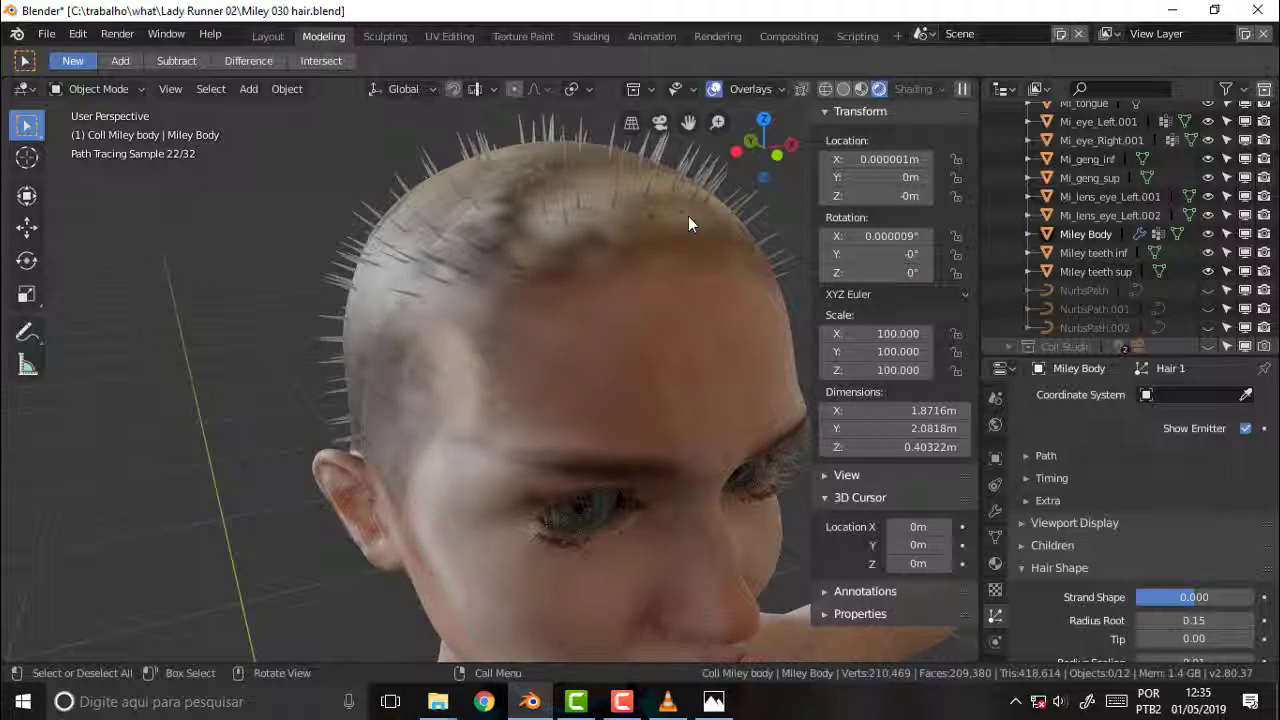
{"action": "mouse_move", "coordinate": [688, 224]}
{"action": "middle_mouse_down"}
{"action": "mouse_move", "coordinate": [486, 228]}
{"action": "mouse_move", "coordinate": [635, 203]}
{"action": "middle_mouse_up"}
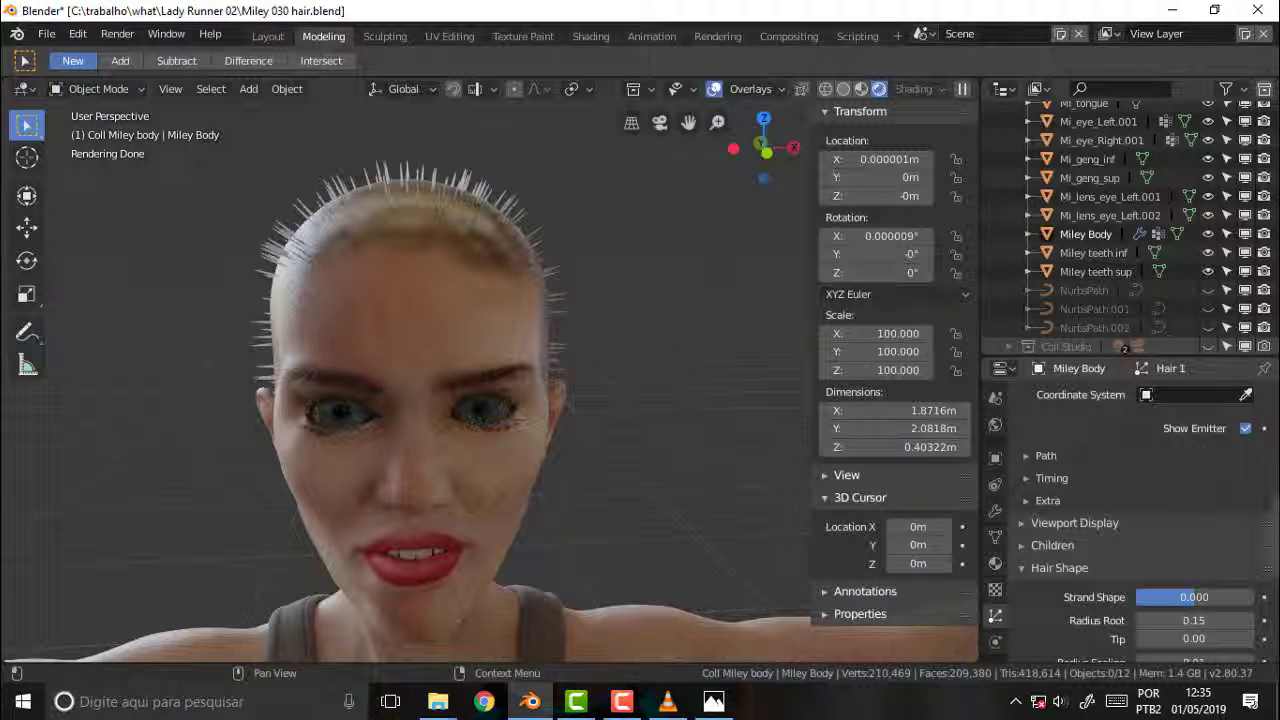
Turn on Interpolated children for Hair 1: 10 in viewport, 100 for render
{"action": "left_click_drag", "start_coordinate": [1276, 518], "coordinate": [1276, 622]}
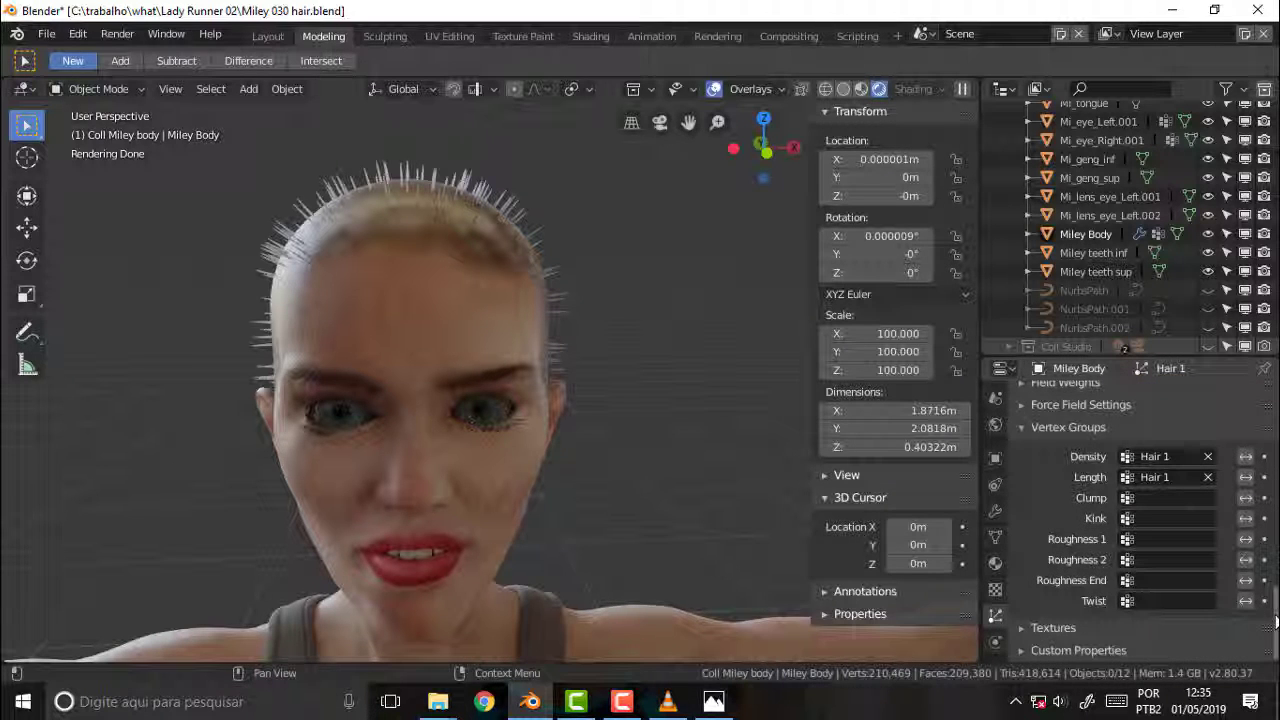
{"action": "scroll", "coordinate": [1123, 408], "scroll_direction": "up", "scroll_amount": 1}
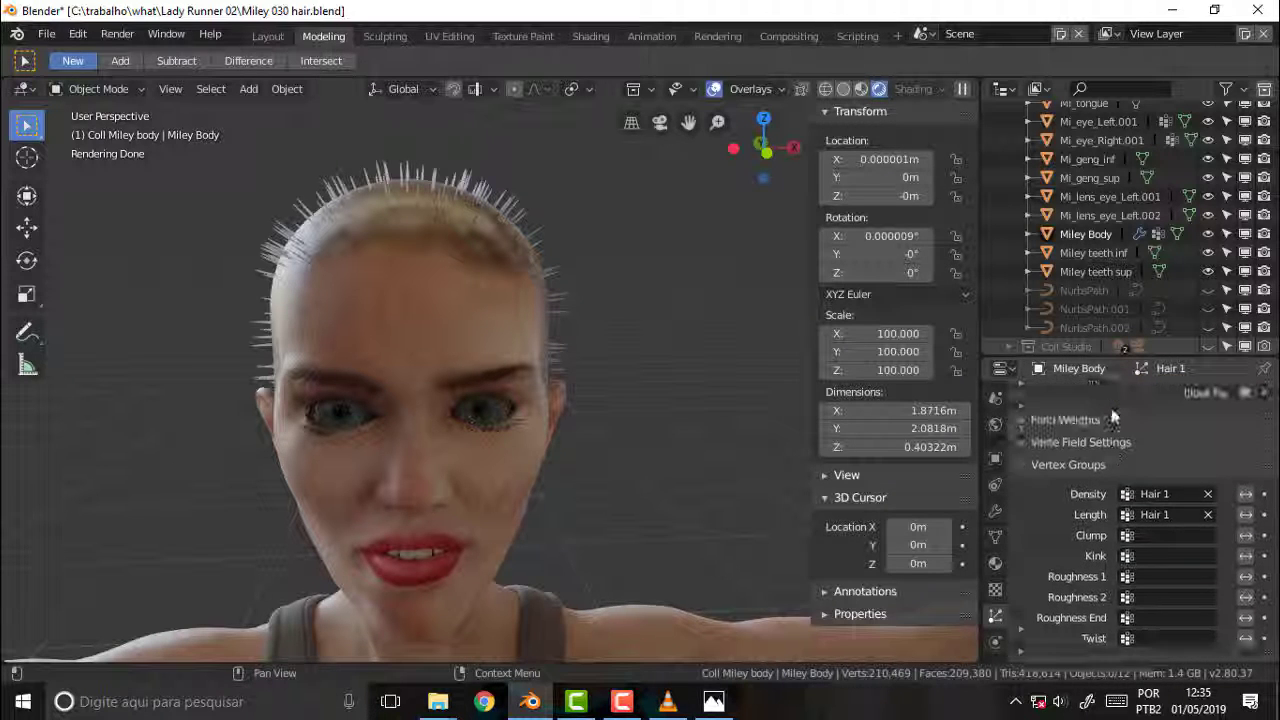
{"action": "left_click", "coordinate": [1020, 419]}
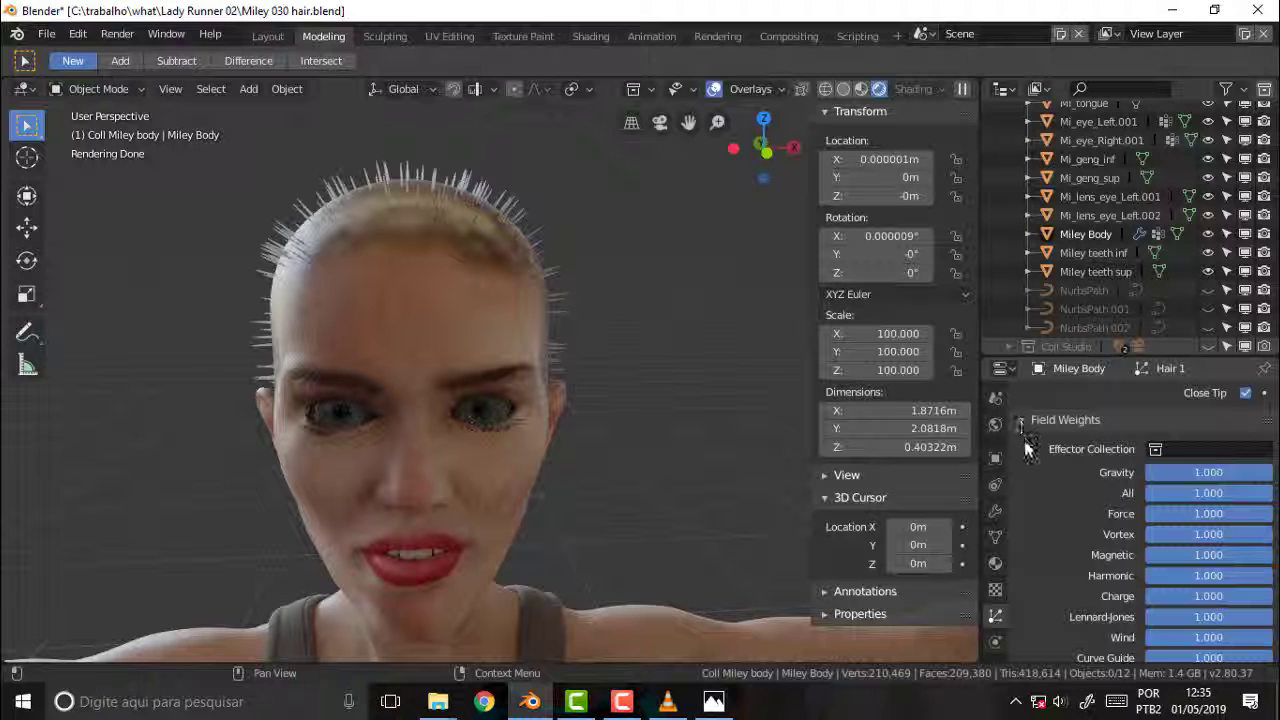
{"action": "scroll", "coordinate": [1175, 444], "scroll_direction": "up", "scroll_amount": 2}
{"action": "scroll", "coordinate": [1173, 444], "scroll_direction": "up", "scroll_amount": 3}
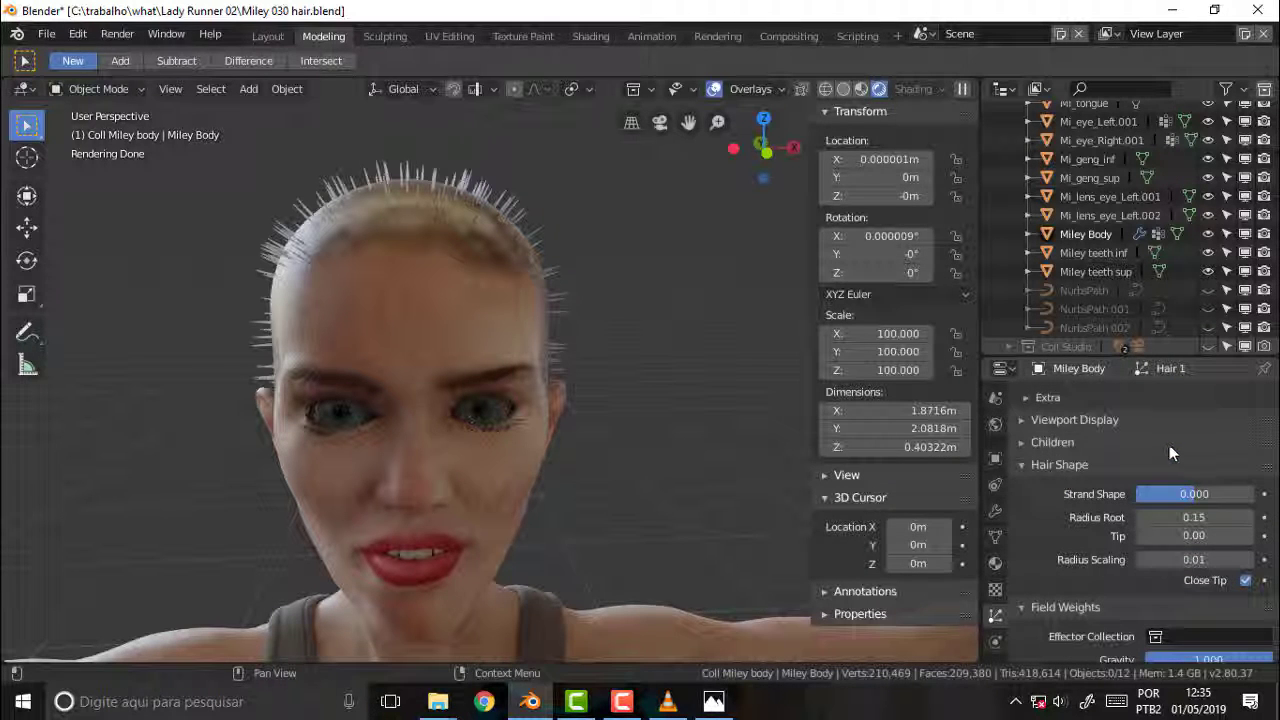
{"action": "left_click", "coordinate": [1021, 442]}
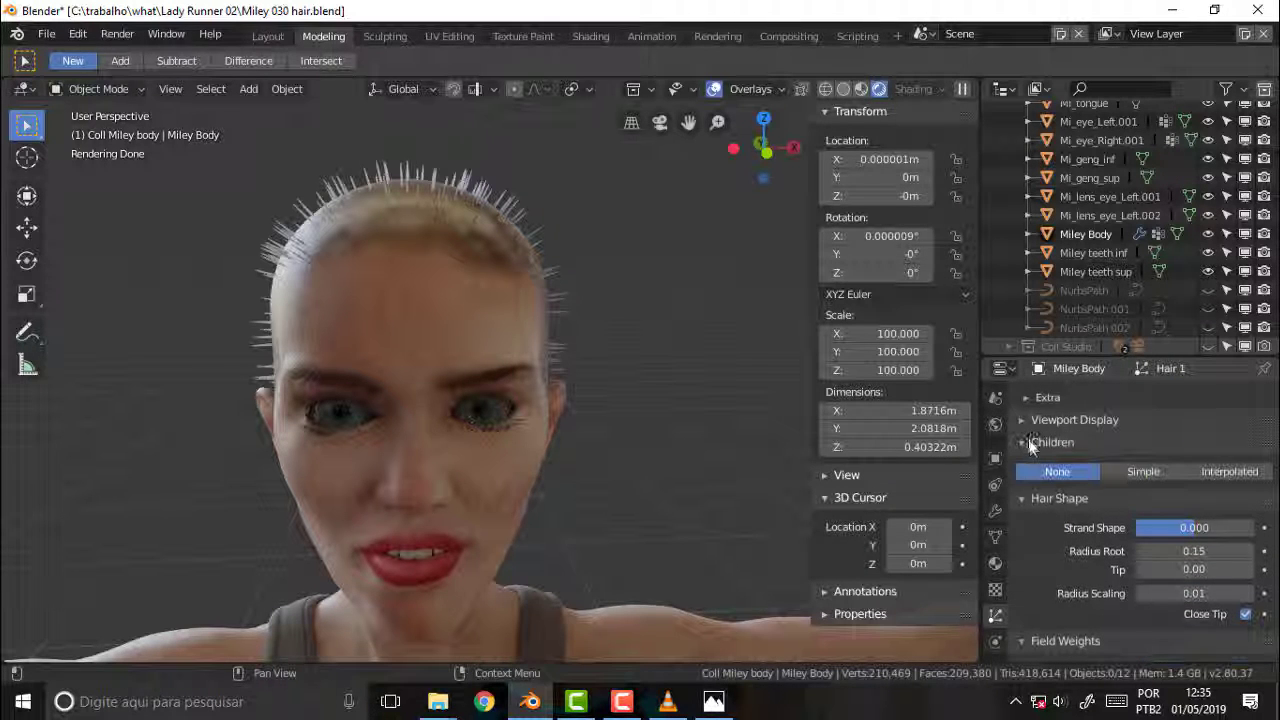
{"action": "left_click", "coordinate": [1232, 471]}
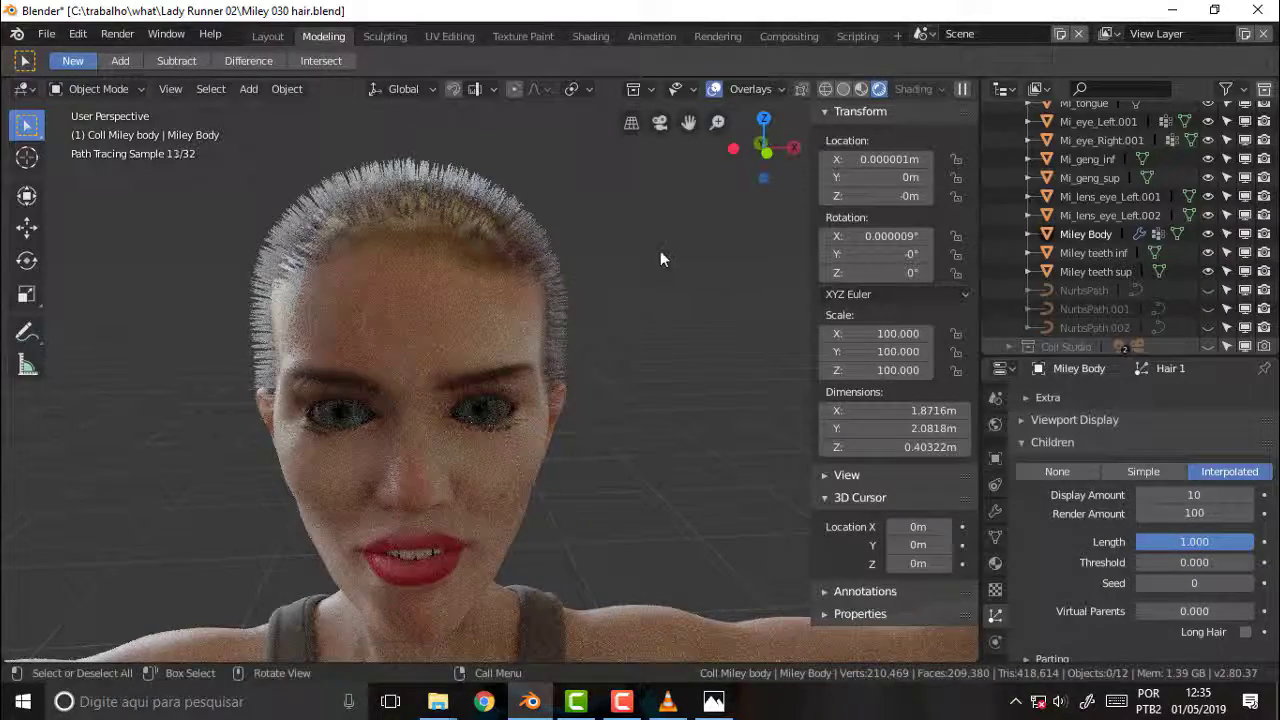
Set the Hair 1 interpolated children's viewport Display Amount to 5, keeping render at 100
{"action": "middle_click_drag", "start_coordinate": [660, 250], "coordinate": [632, 251]}
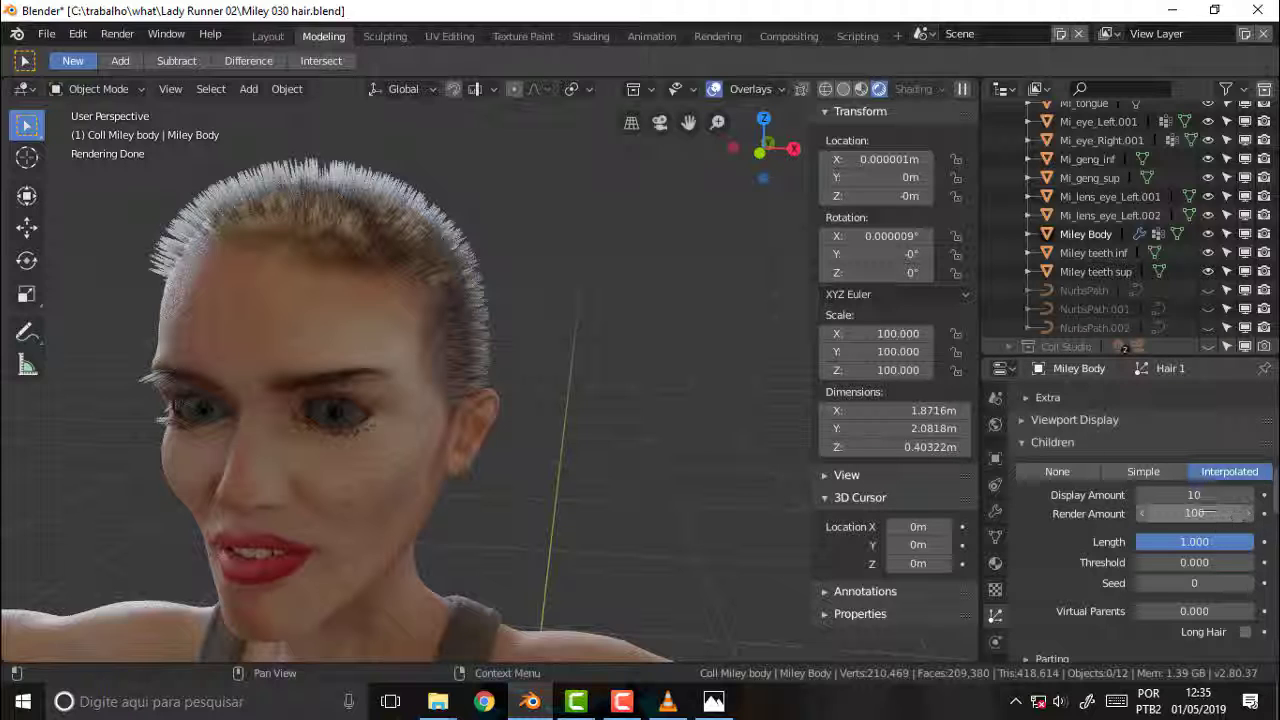
{"action": "left_click", "coordinate": [1194, 495]}
{"action": "type", "text": "5"}
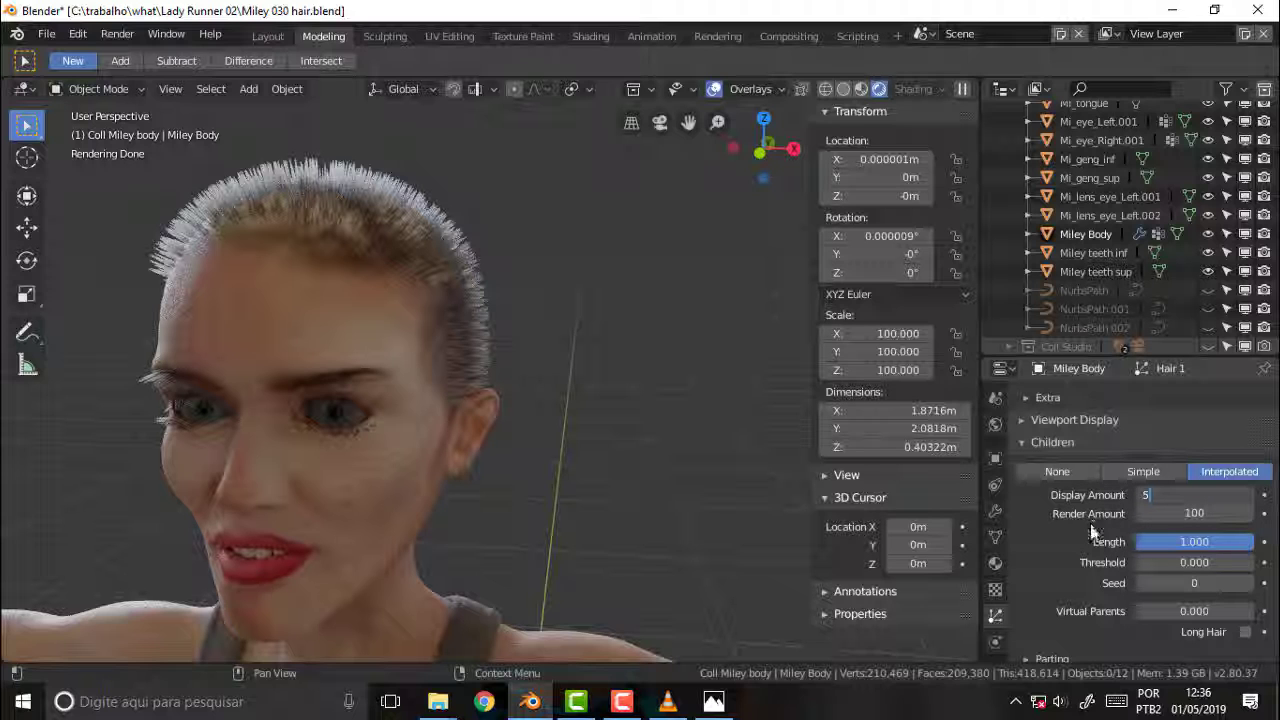
{"action": "key", "text": "Return"}
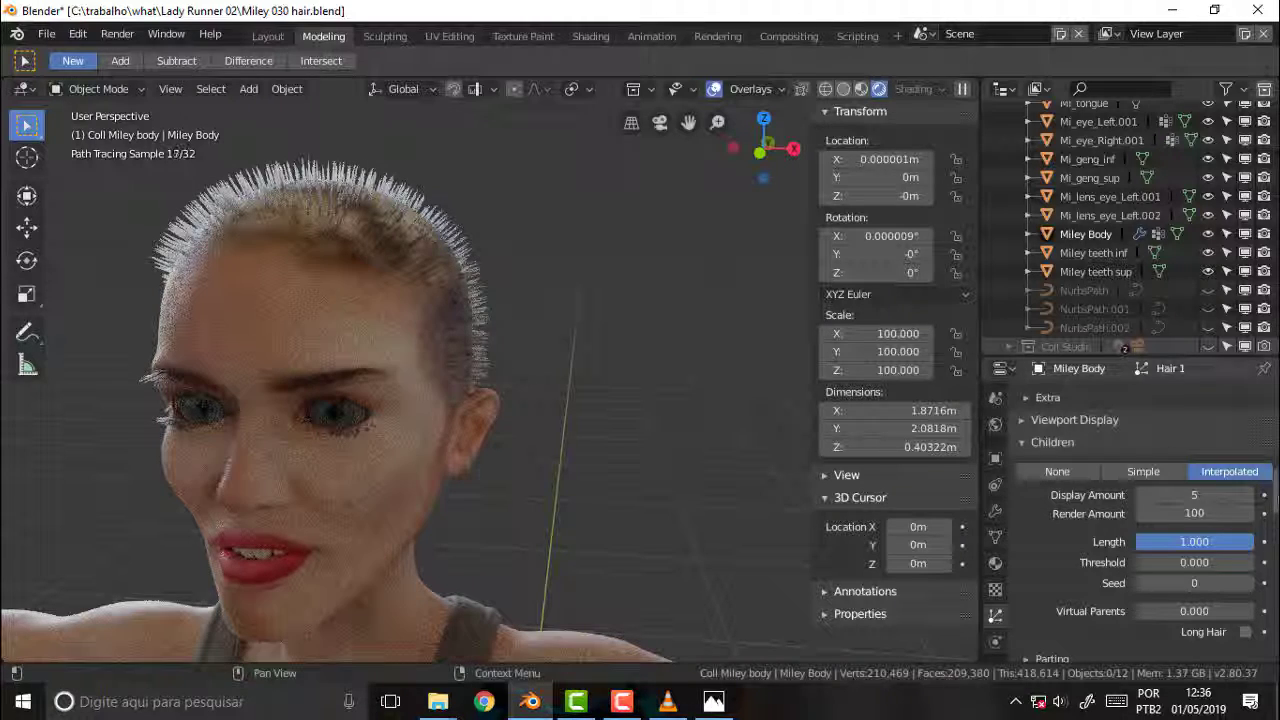
{"action": "scroll", "coordinate": [1140, 520], "scroll_direction": "up", "scroll_amount": 5}
{"action": "scroll", "coordinate": [1140, 520], "scroll_direction": "up", "scroll_amount": 3}
{"action": "scroll", "coordinate": [1140, 520], "scroll_direction": "up", "scroll_amount": 3}
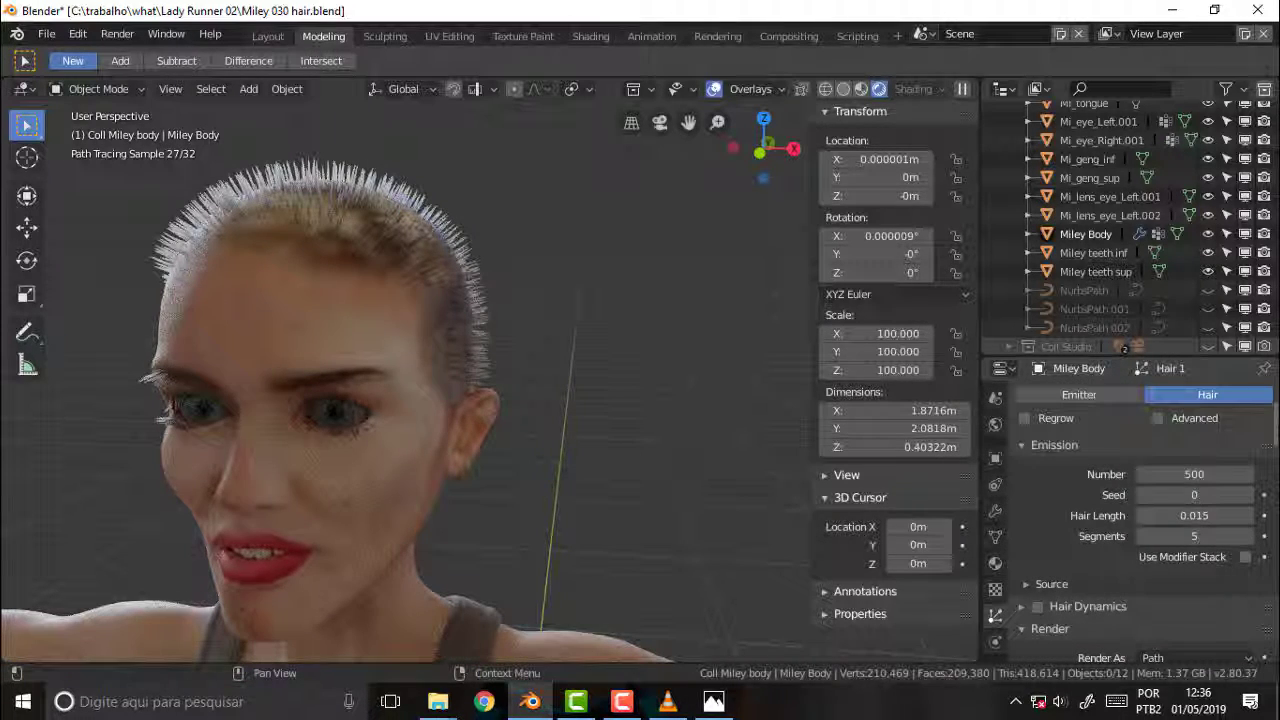
{"action": "scroll", "coordinate": [1185, 470], "scroll_direction": "down", "scroll_amount": 1}
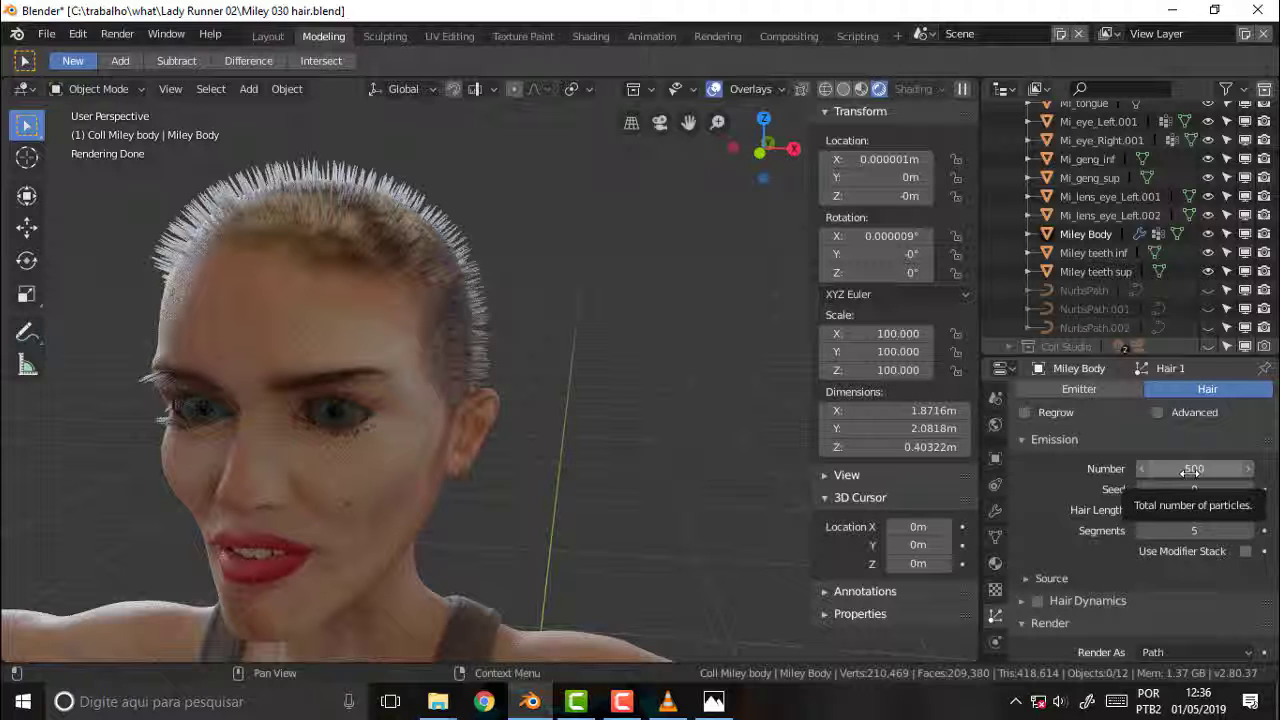